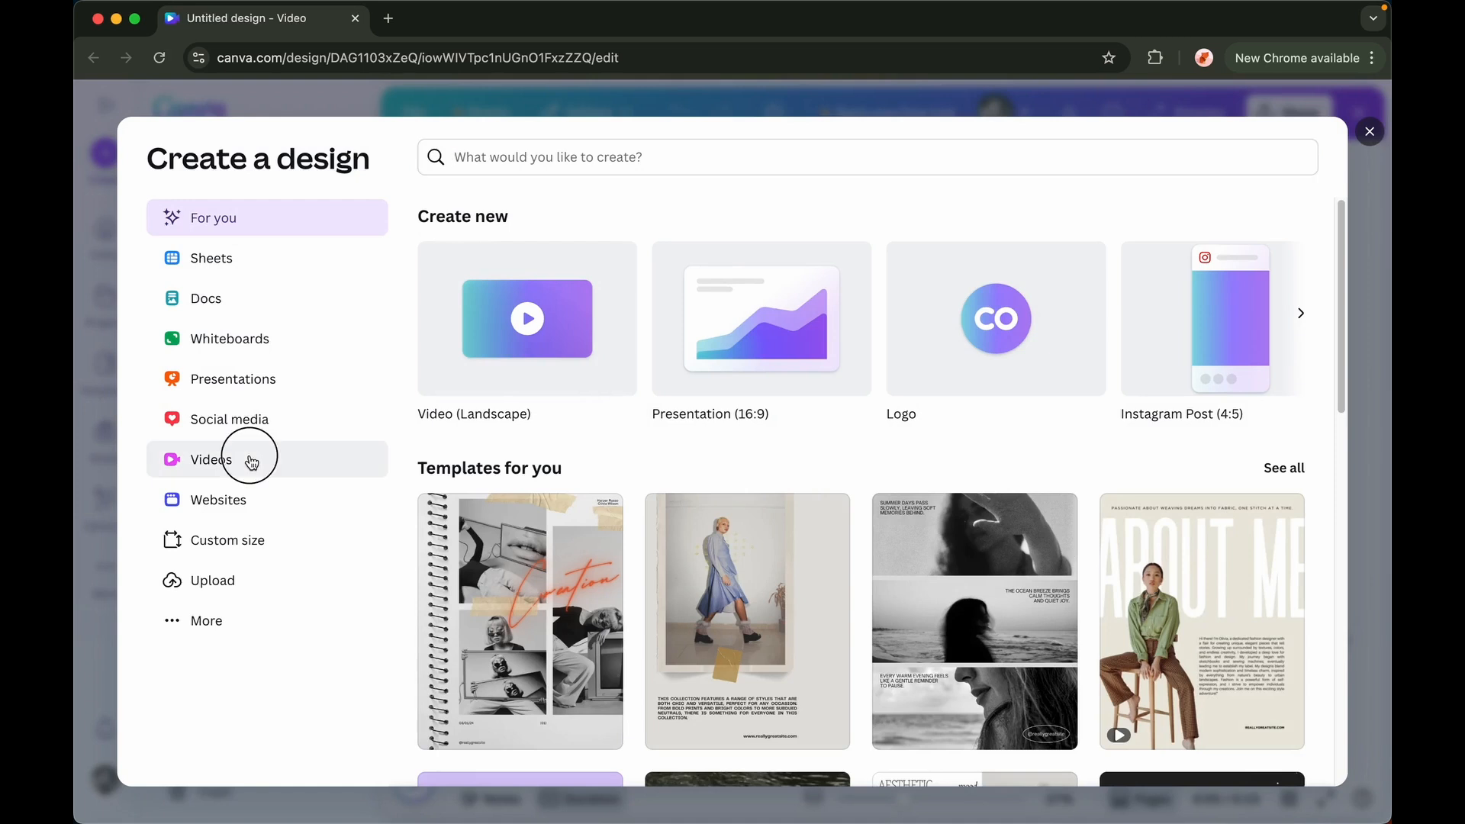
Preview the sample business video design in the editor
{"action": "left_click", "coordinate": [474, 355]}
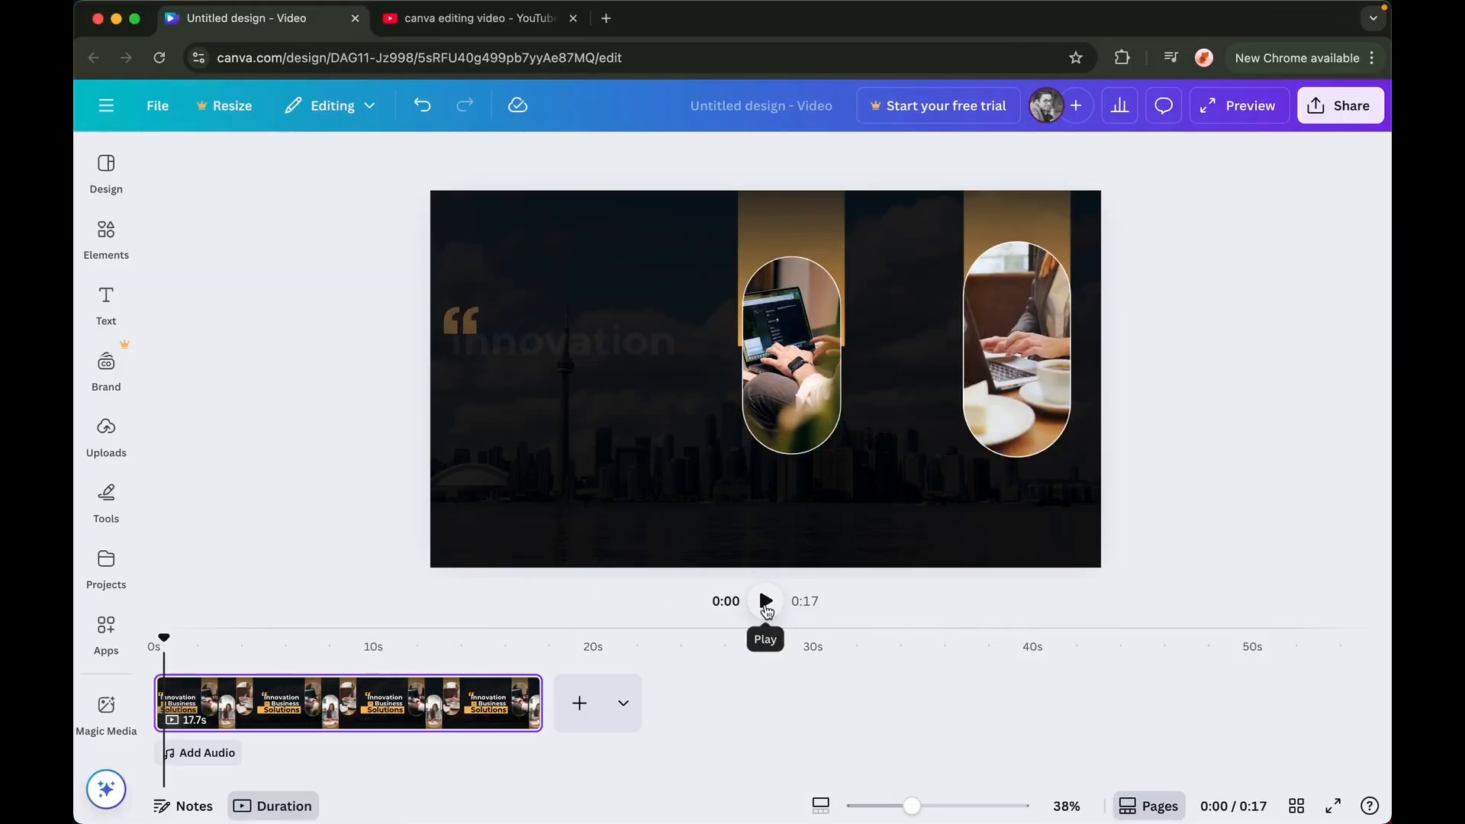
{"action": "left_click", "coordinate": [762, 599]}
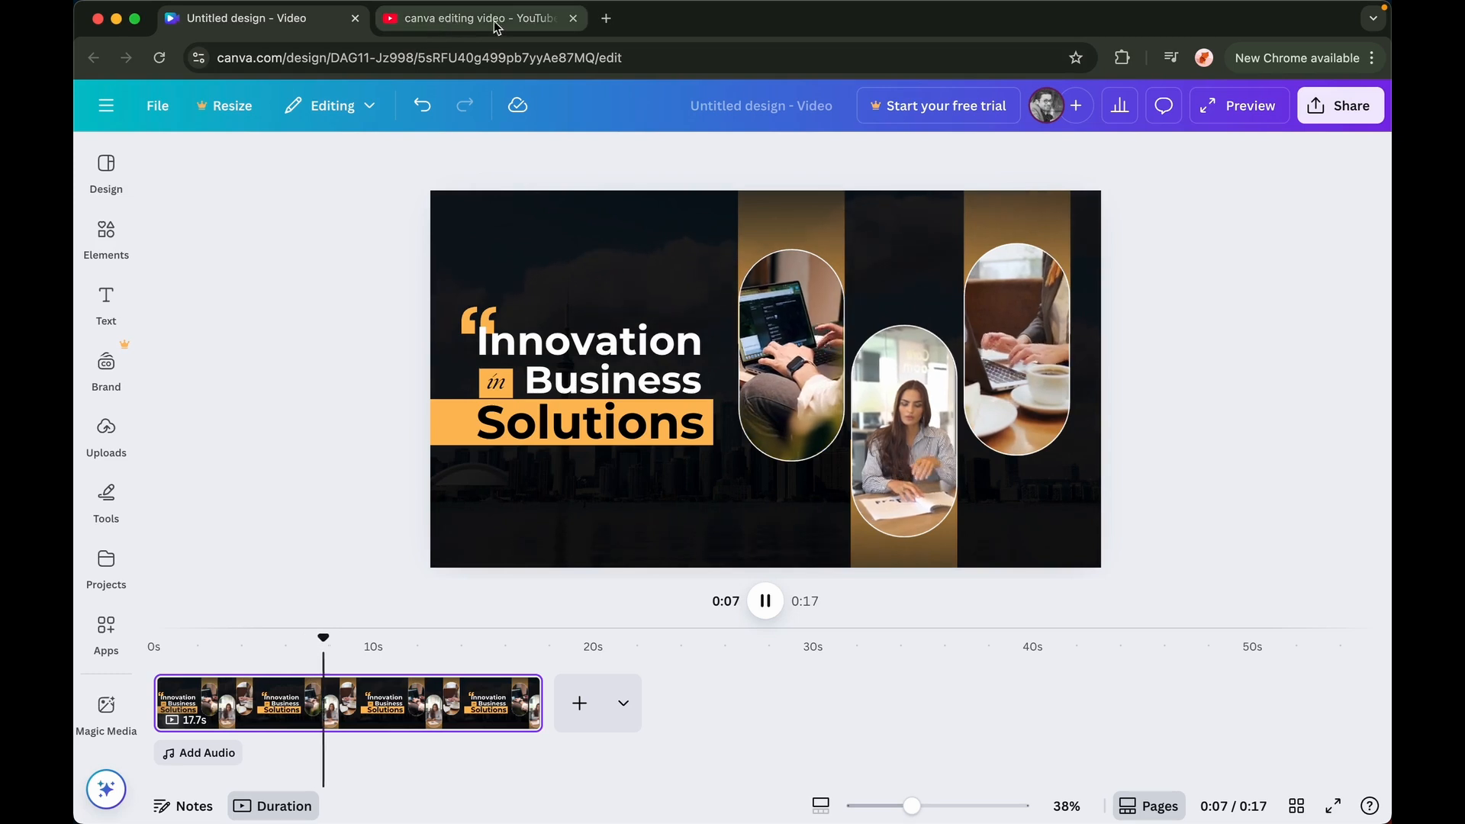
Browse the YouTube search results for Canva video editing tutorials and open one
{"action": "left_click", "coordinate": [420, 35]}
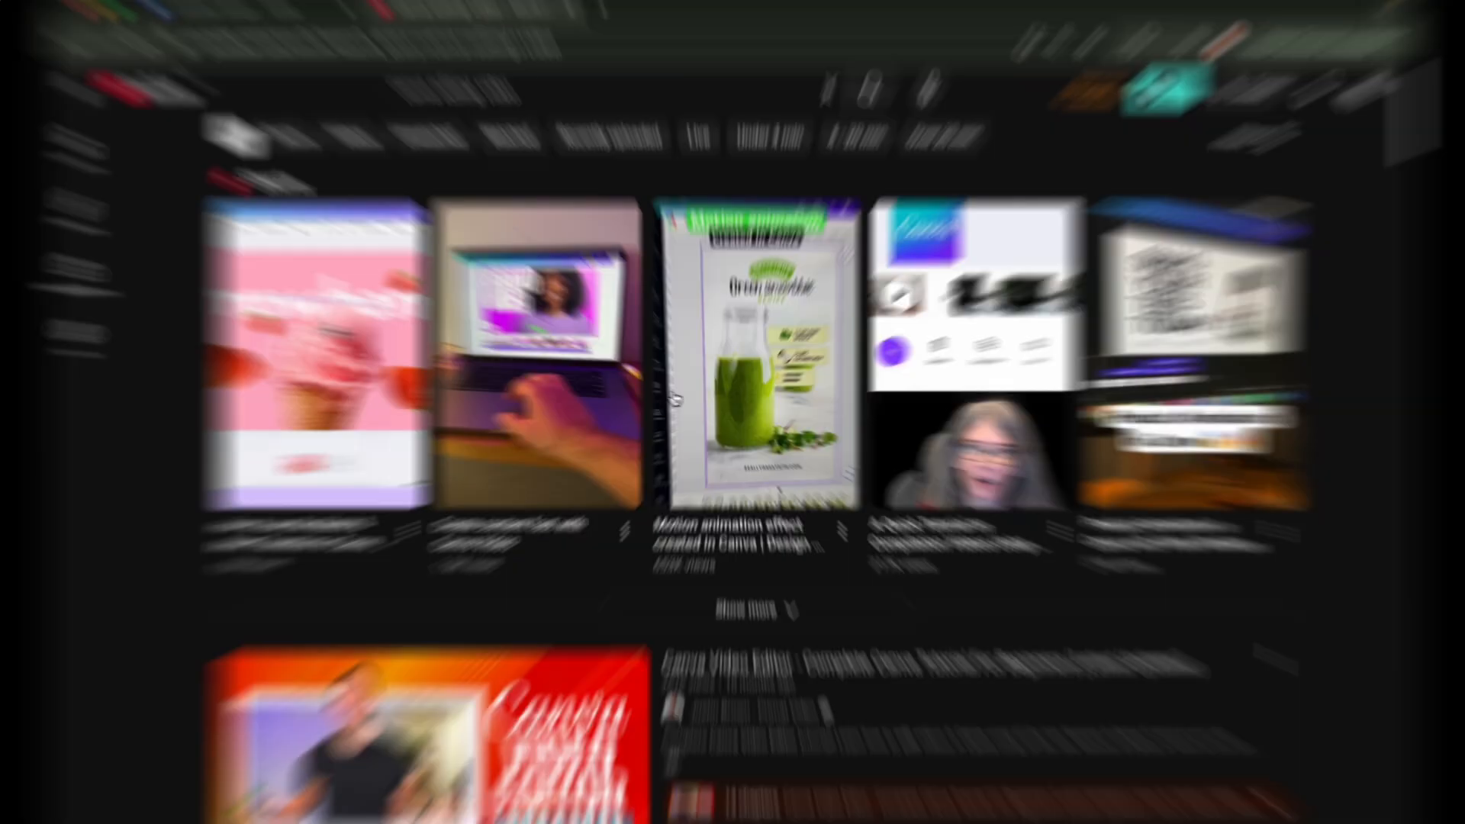
{"action": "scroll", "coordinate": [675, 398], "scroll_direction": "down", "scroll_amount": 15}
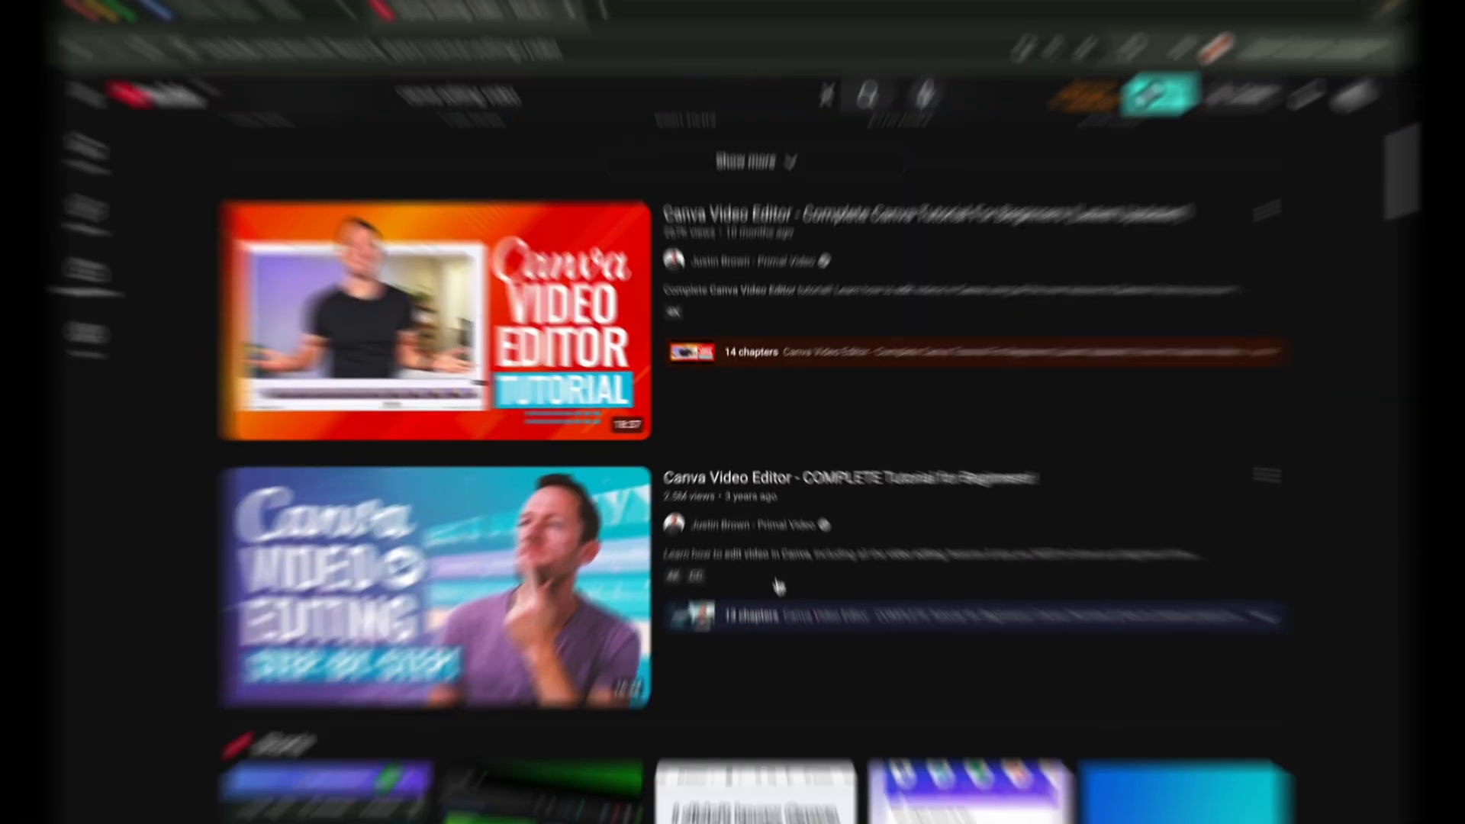
{"action": "scroll", "coordinate": [779, 586], "scroll_direction": "down", "scroll_amount": 15}
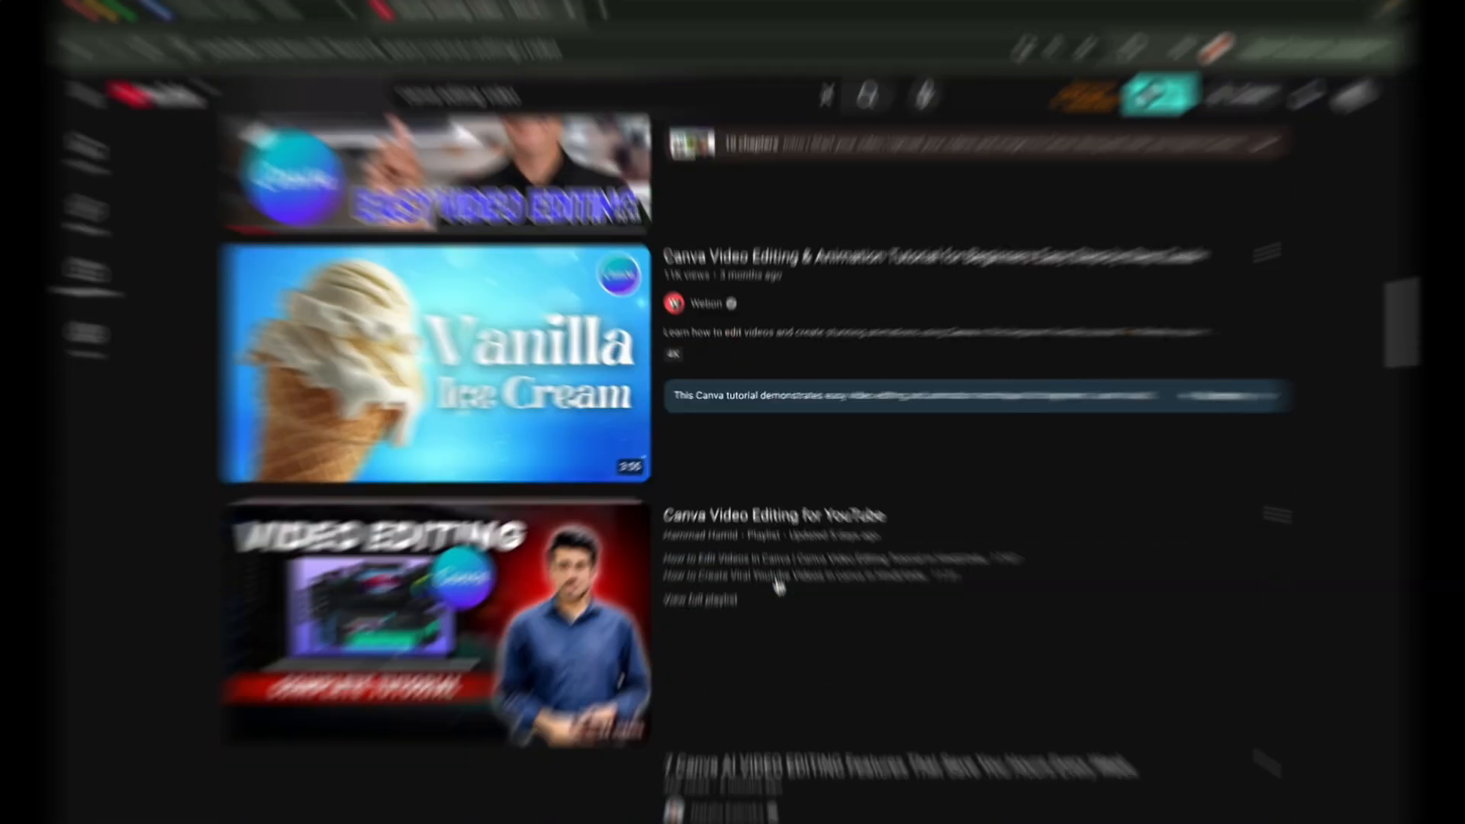
{"action": "scroll", "coordinate": [778, 586], "scroll_direction": "down", "scroll_amount": 7}
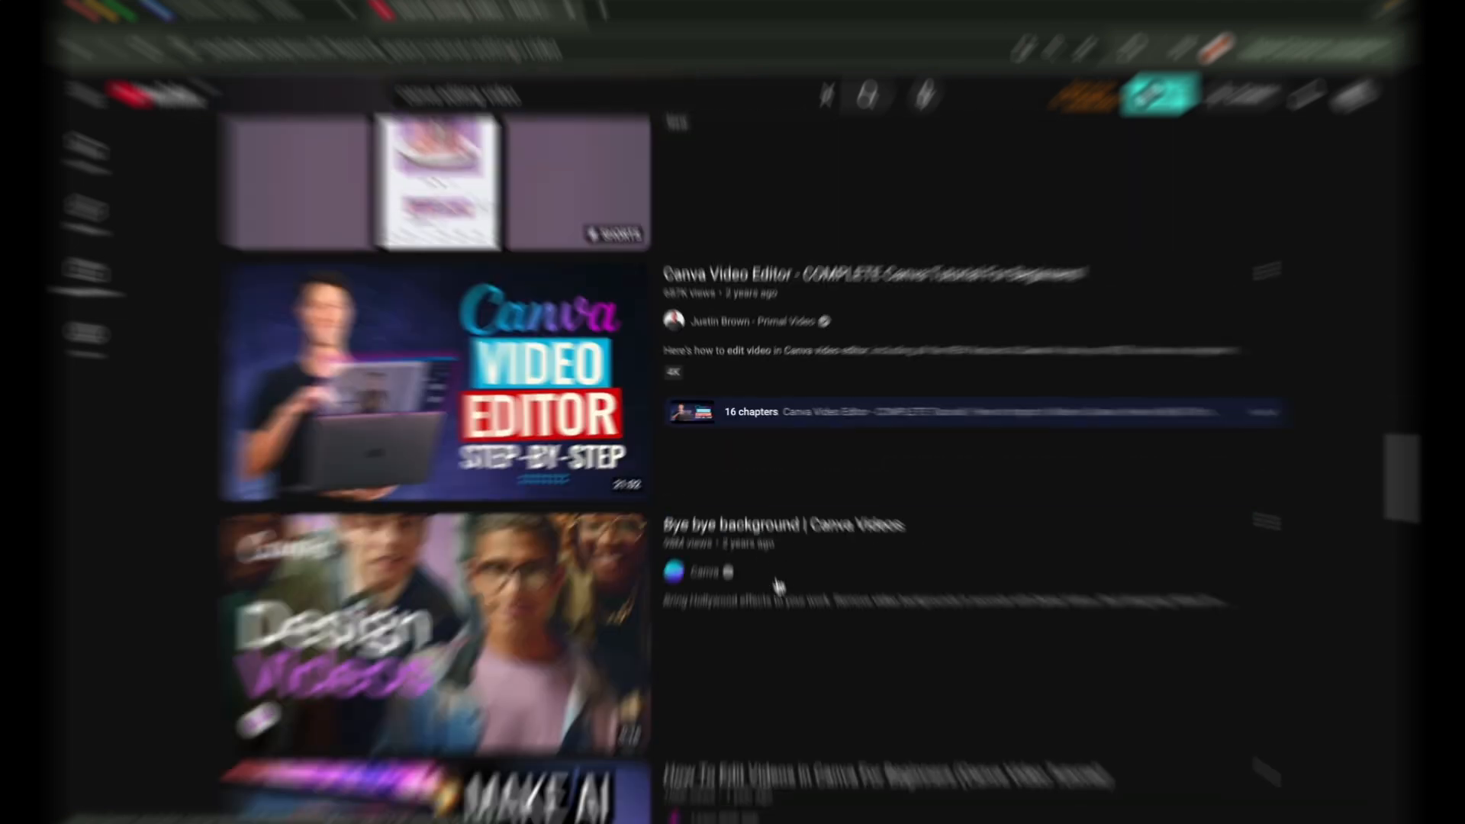
{"action": "scroll", "coordinate": [779, 586], "scroll_direction": "up", "scroll_amount": 5}
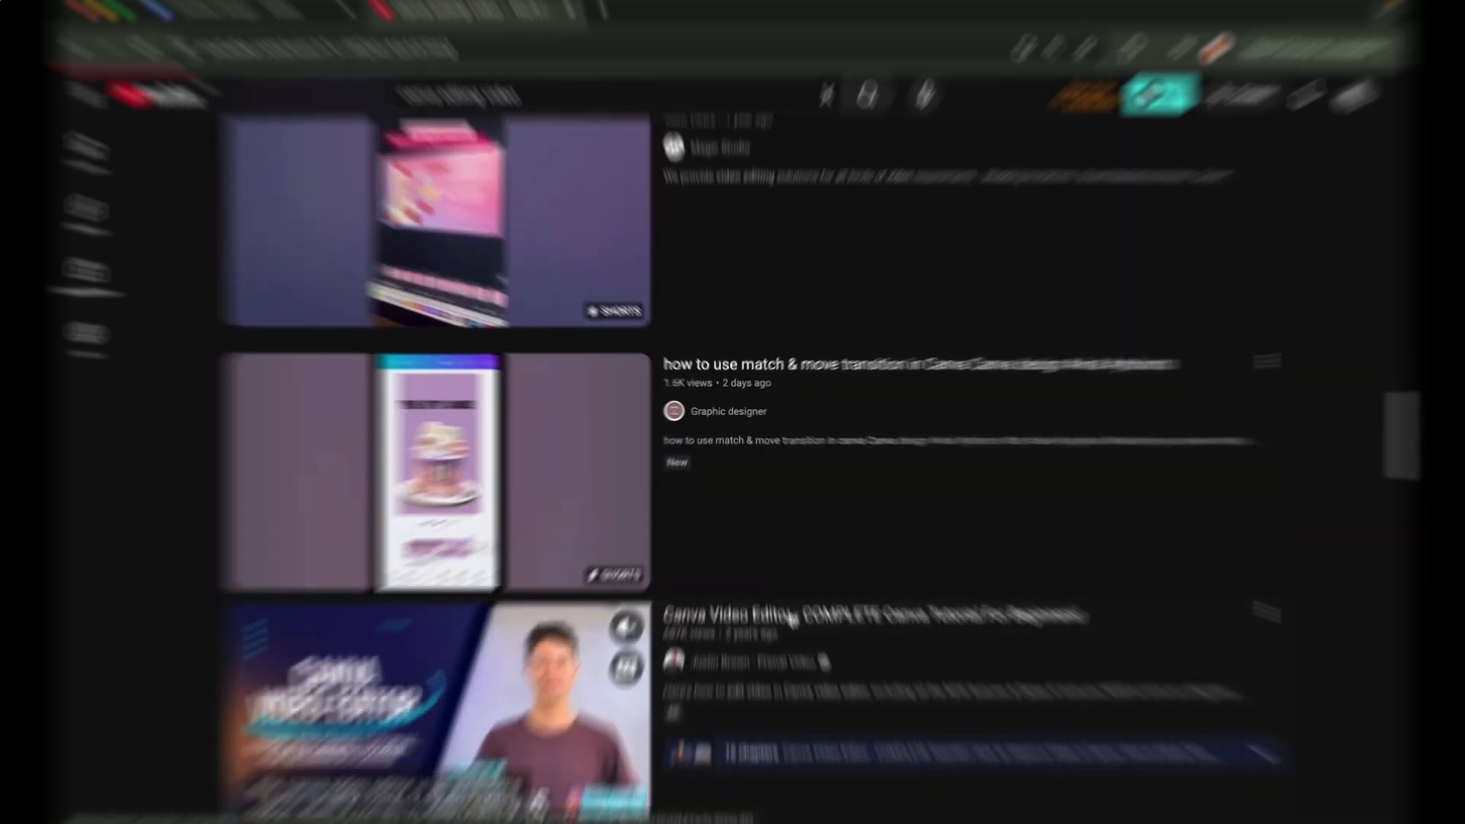
{"action": "left_click", "coordinate": [782, 617]}
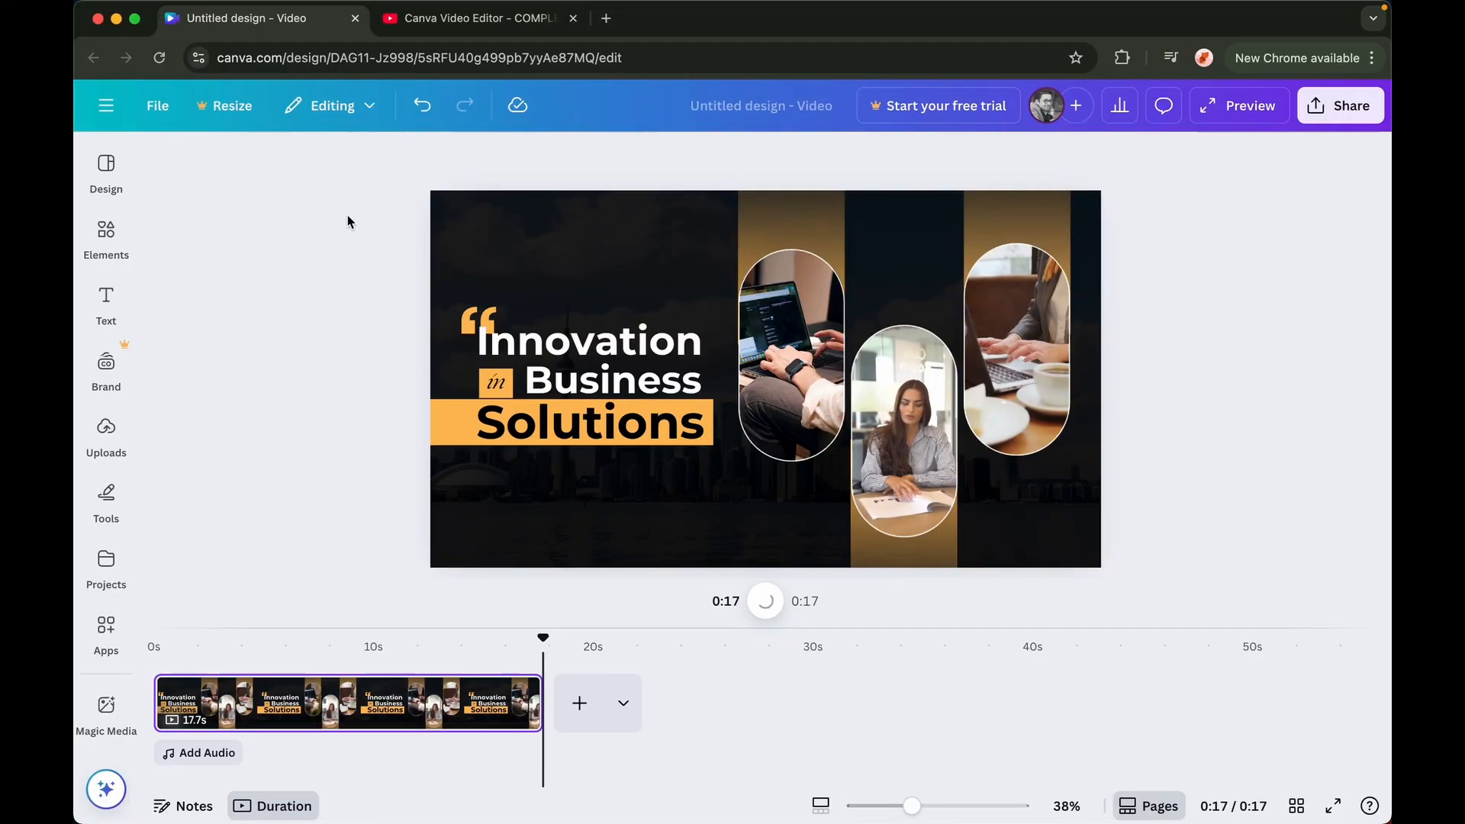
Return to the Canva home page and create a new blank Video (Landscape) design
{"action": "left_click", "coordinate": [106, 106]}
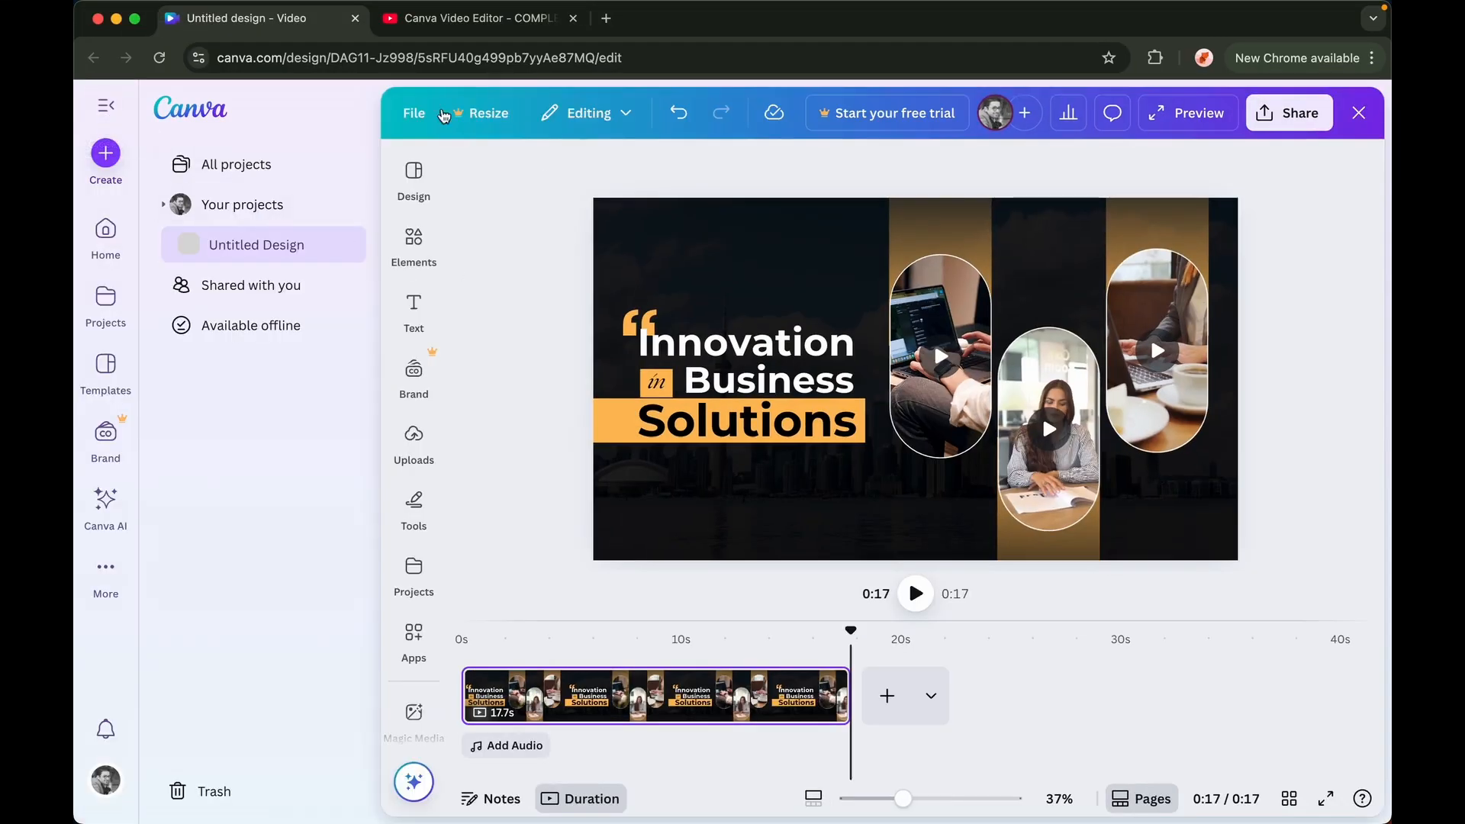
{"action": "left_click", "coordinate": [106, 105]}
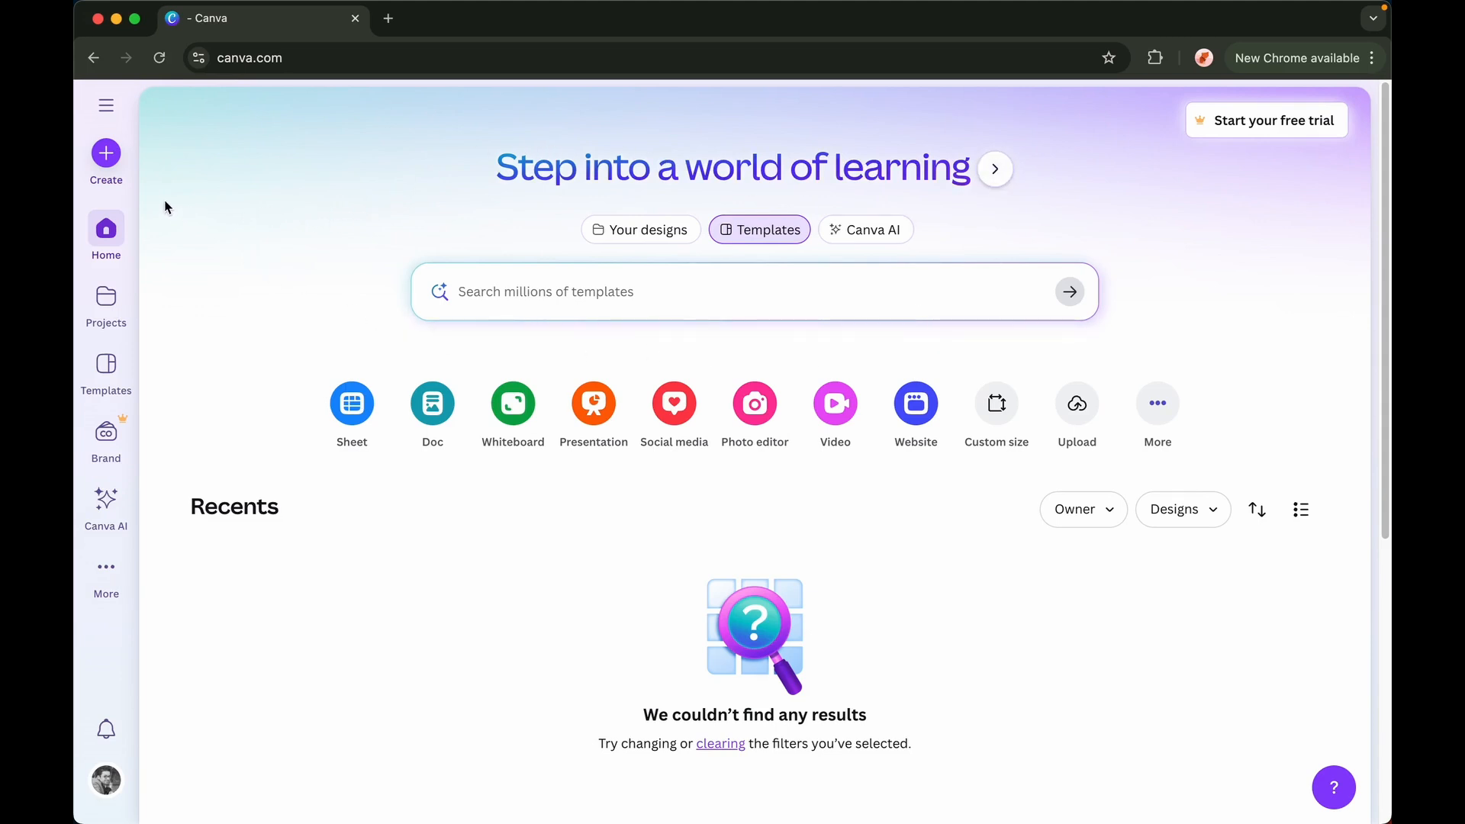
{"action": "left_click", "coordinate": [107, 155]}
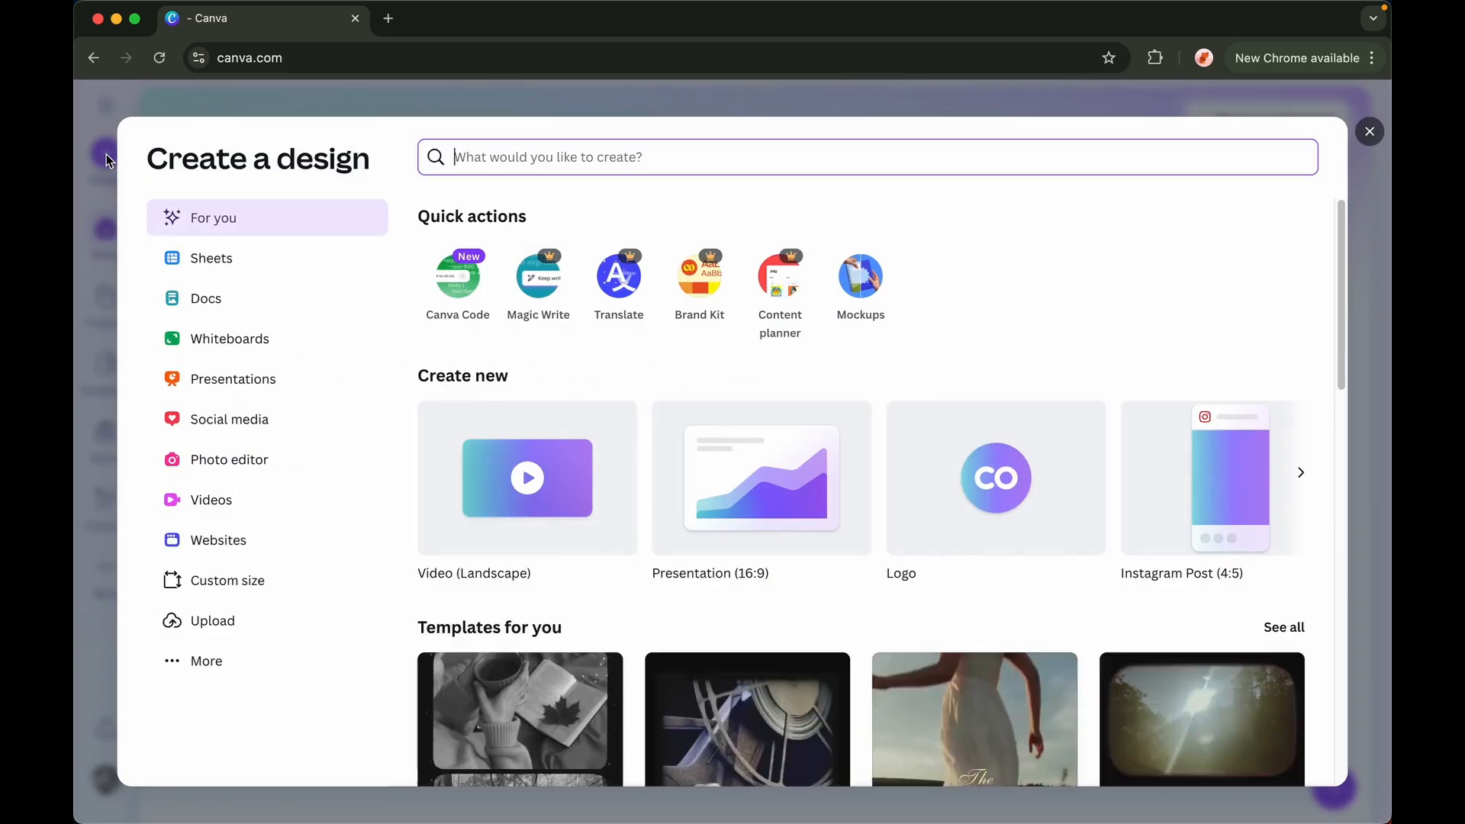
{"action": "left_click", "coordinate": [234, 494]}
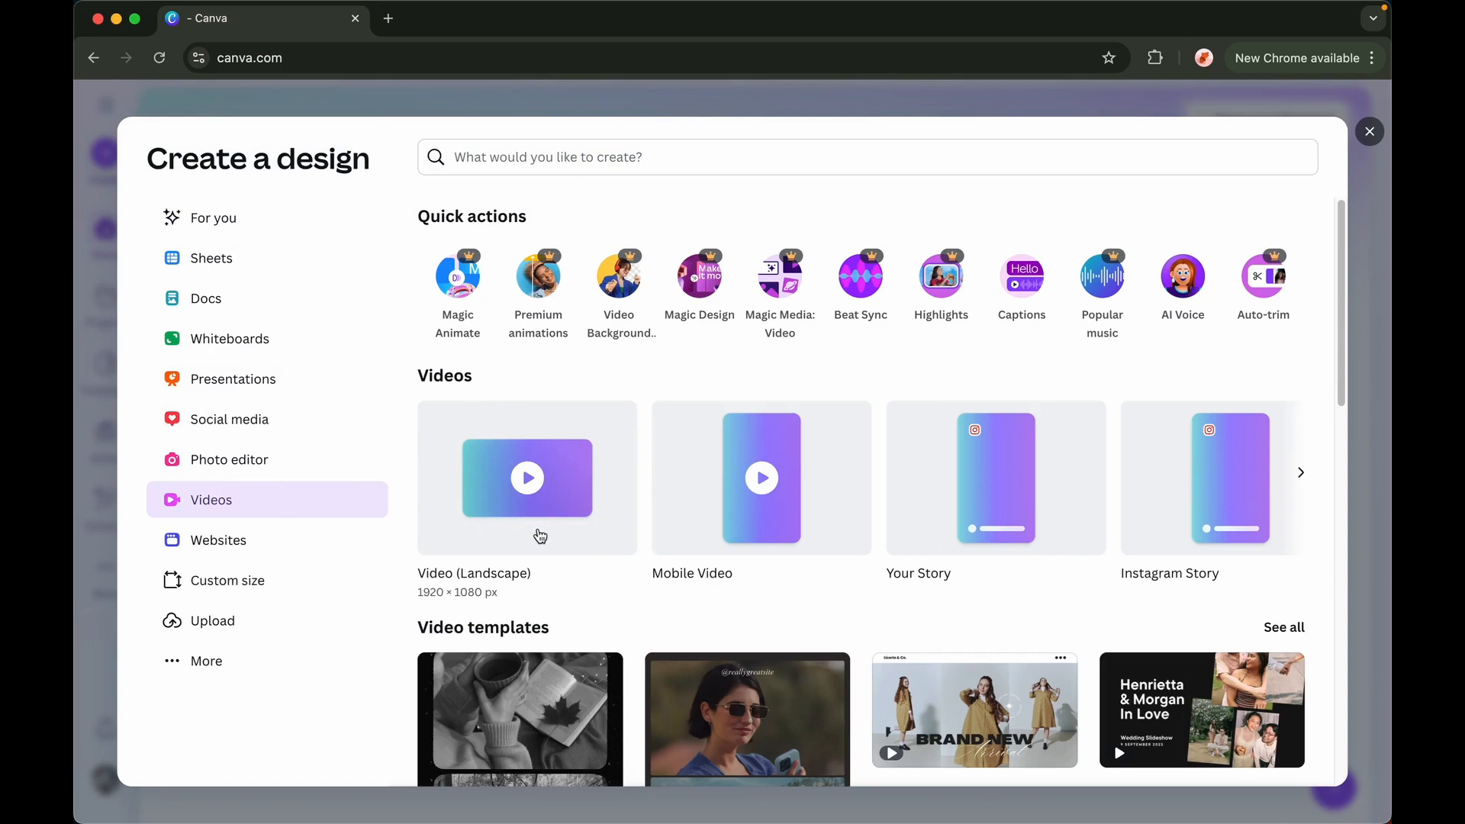
{"action": "left_click", "coordinate": [539, 534]}
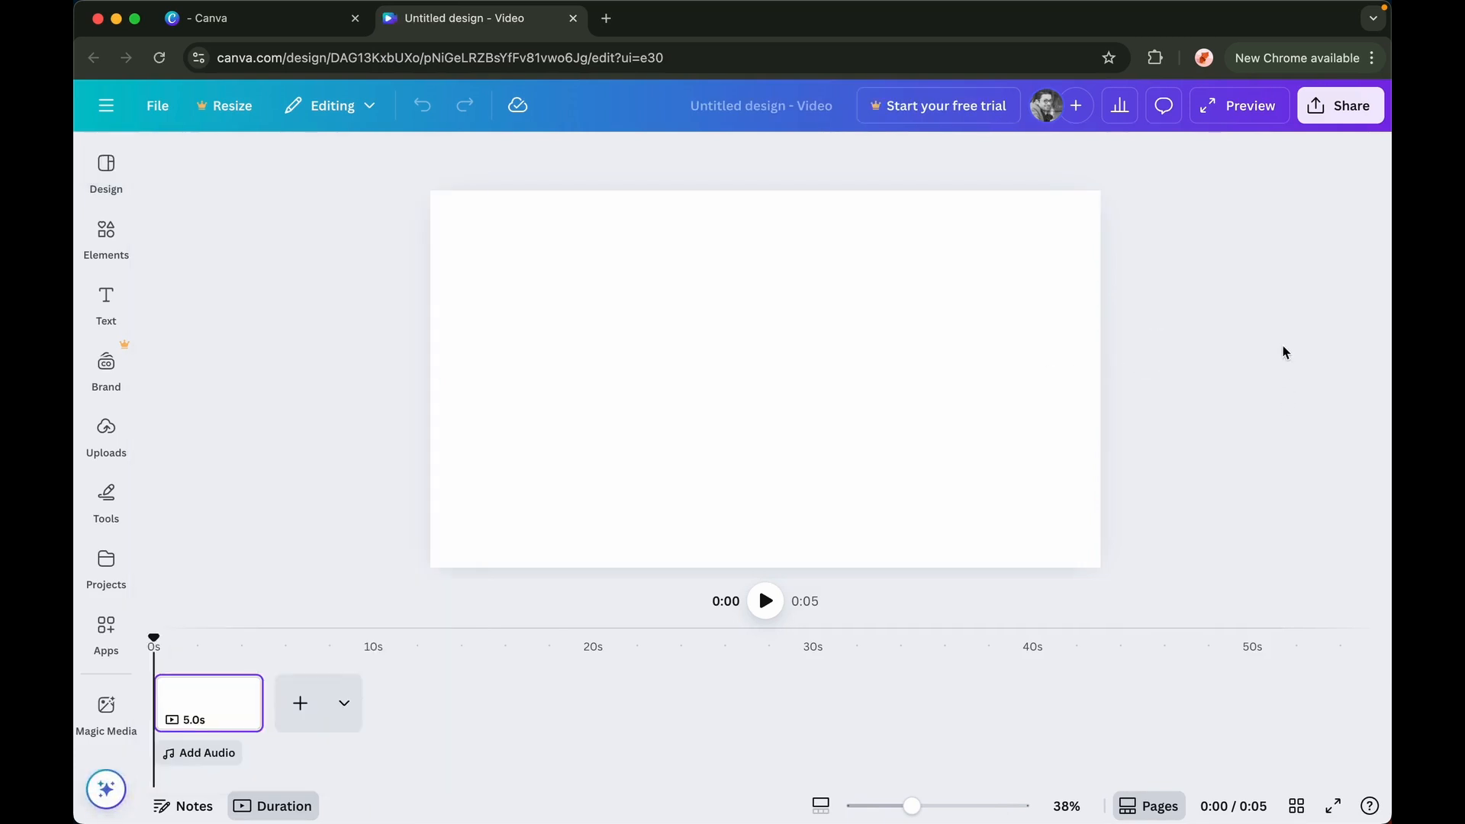
Browse the video templates in the Design panel without applying one
{"action": "left_click", "coordinate": [95, 194]}
{"action": "scroll", "coordinate": [325, 548], "scroll_direction": "down", "scroll_amount": 3}
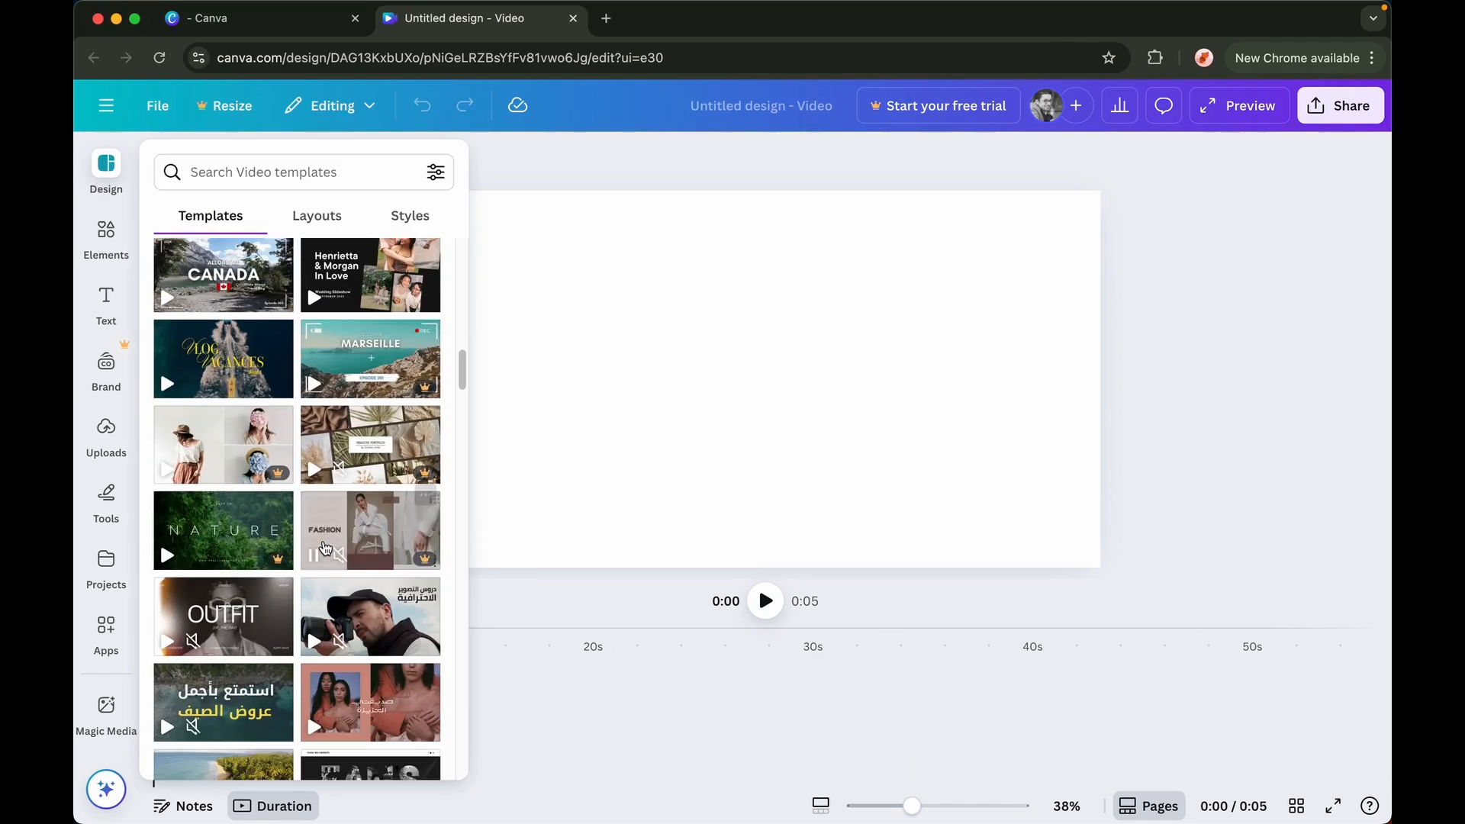
{"action": "scroll", "coordinate": [326, 548], "scroll_direction": "down", "scroll_amount": 6}
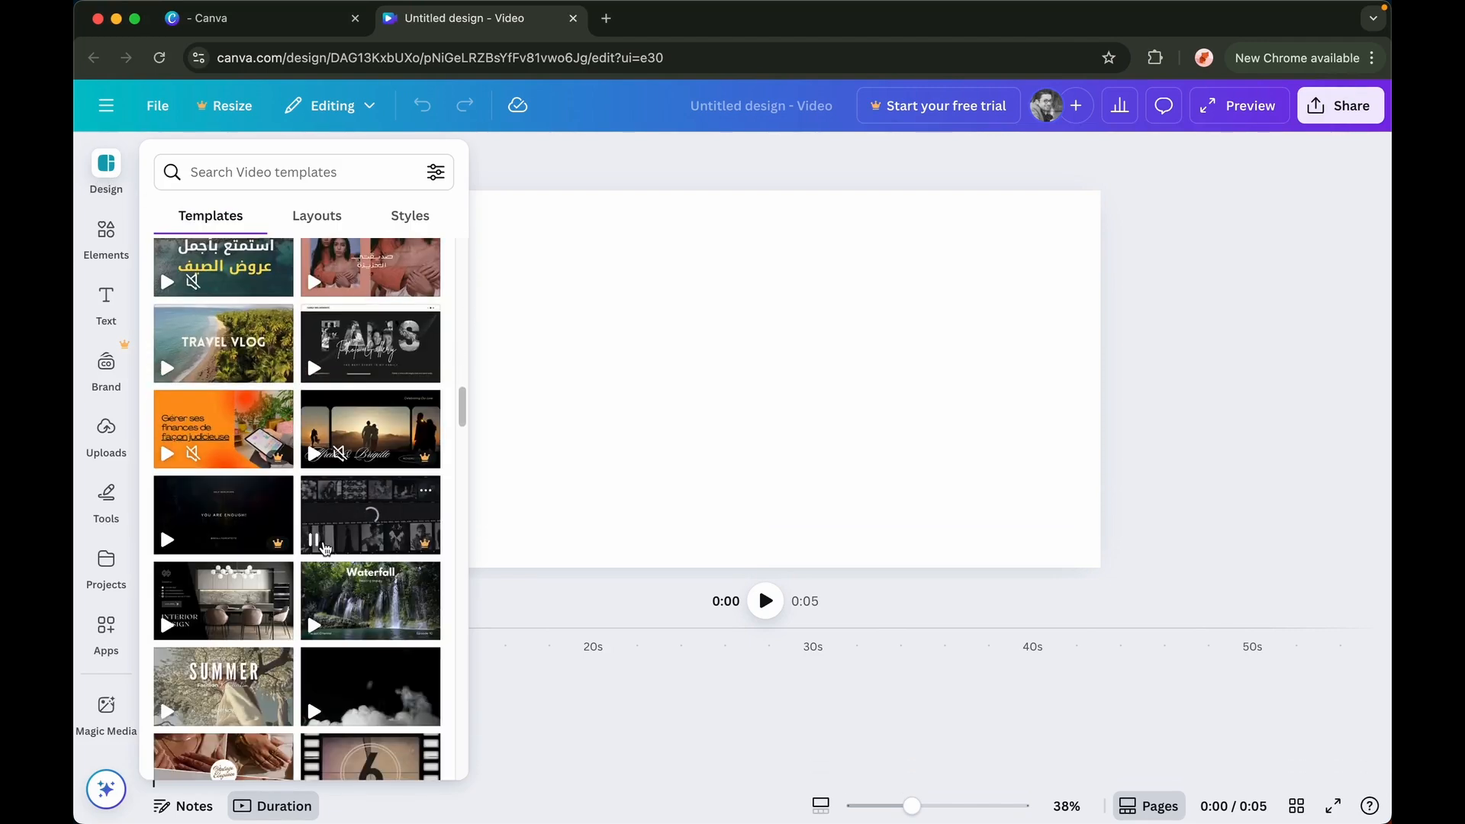
{"action": "scroll", "coordinate": [326, 548], "scroll_direction": "down", "scroll_amount": 7}
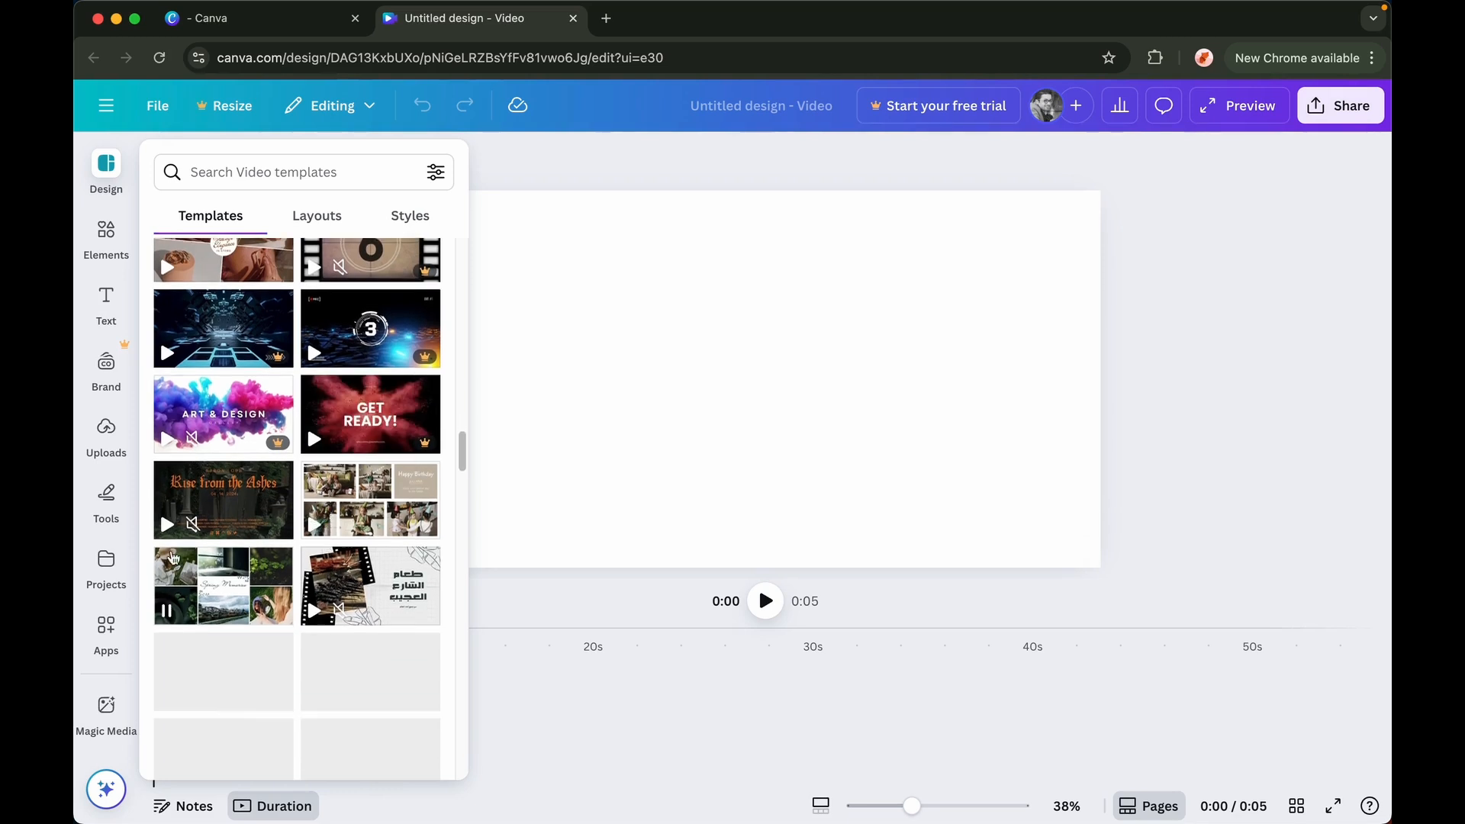
{"action": "left_click", "coordinate": [87, 529]}
{"action": "left_click", "coordinate": [312, 560]}
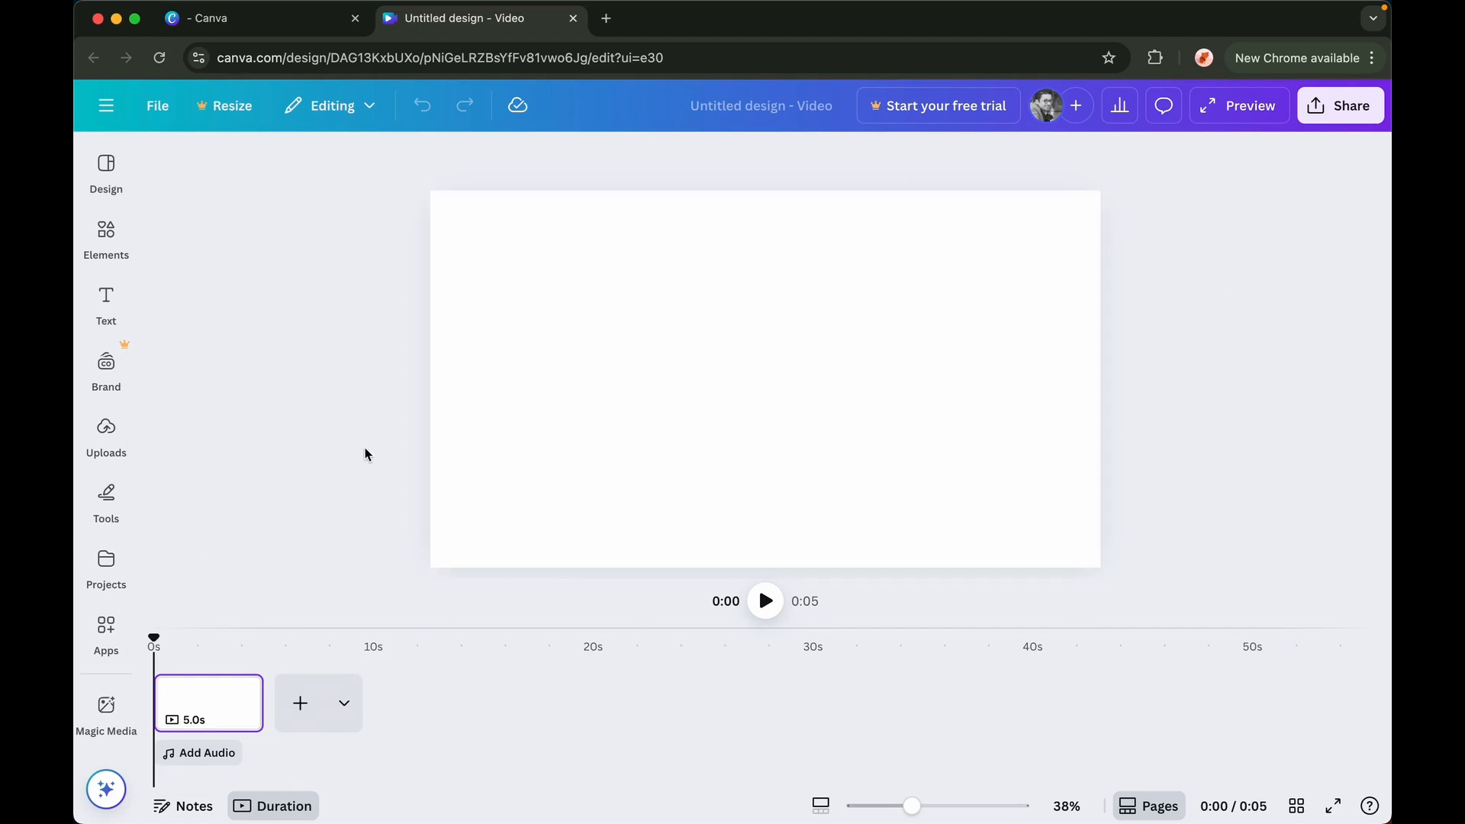
Add the uploaded video clip from Uploads onto the timeline page
{"action": "left_click", "coordinate": [106, 433]}
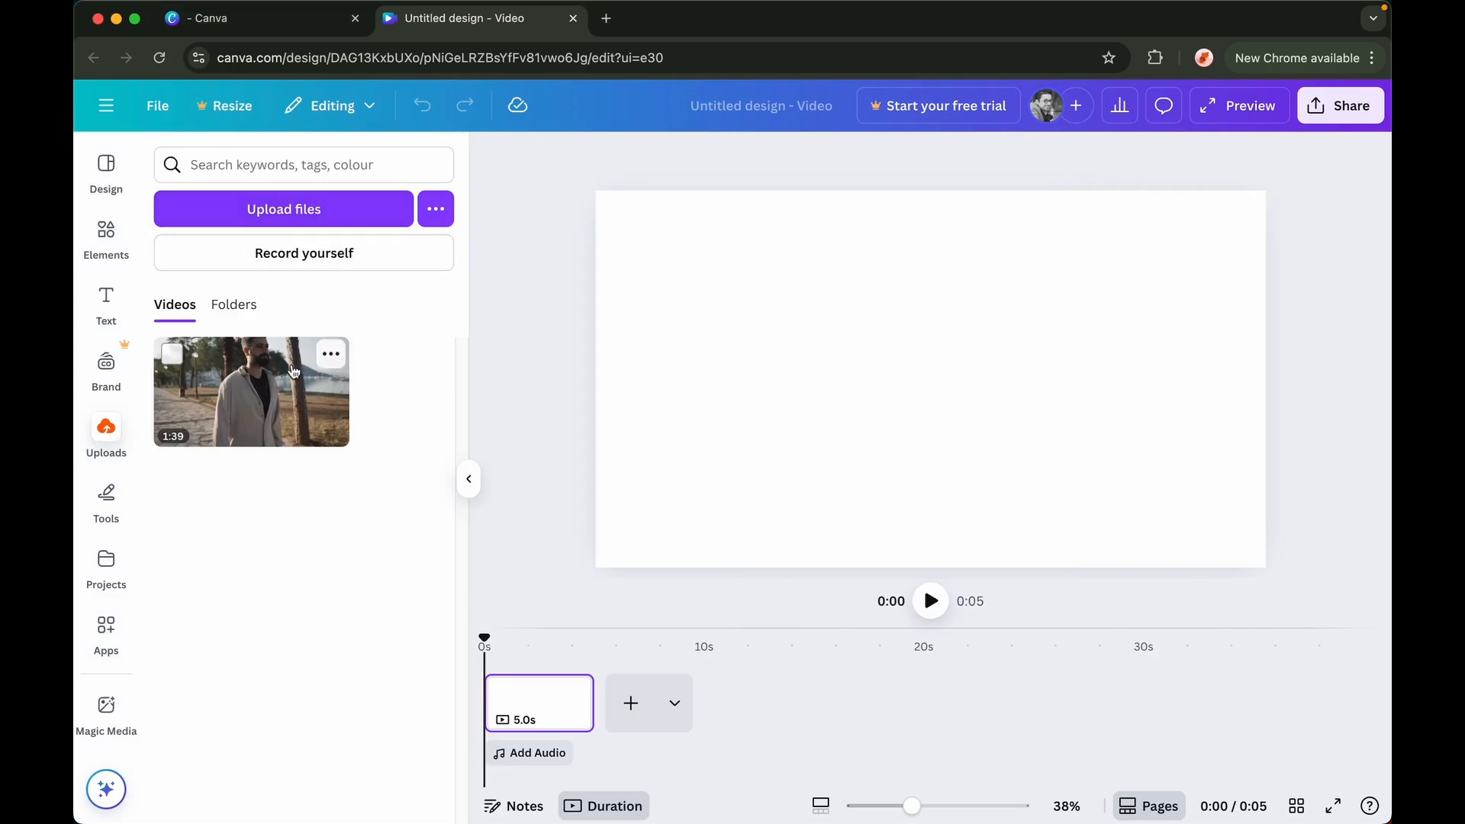
{"action": "left_click_drag", "start_coordinate": [279, 382], "coordinate": [557, 701]}
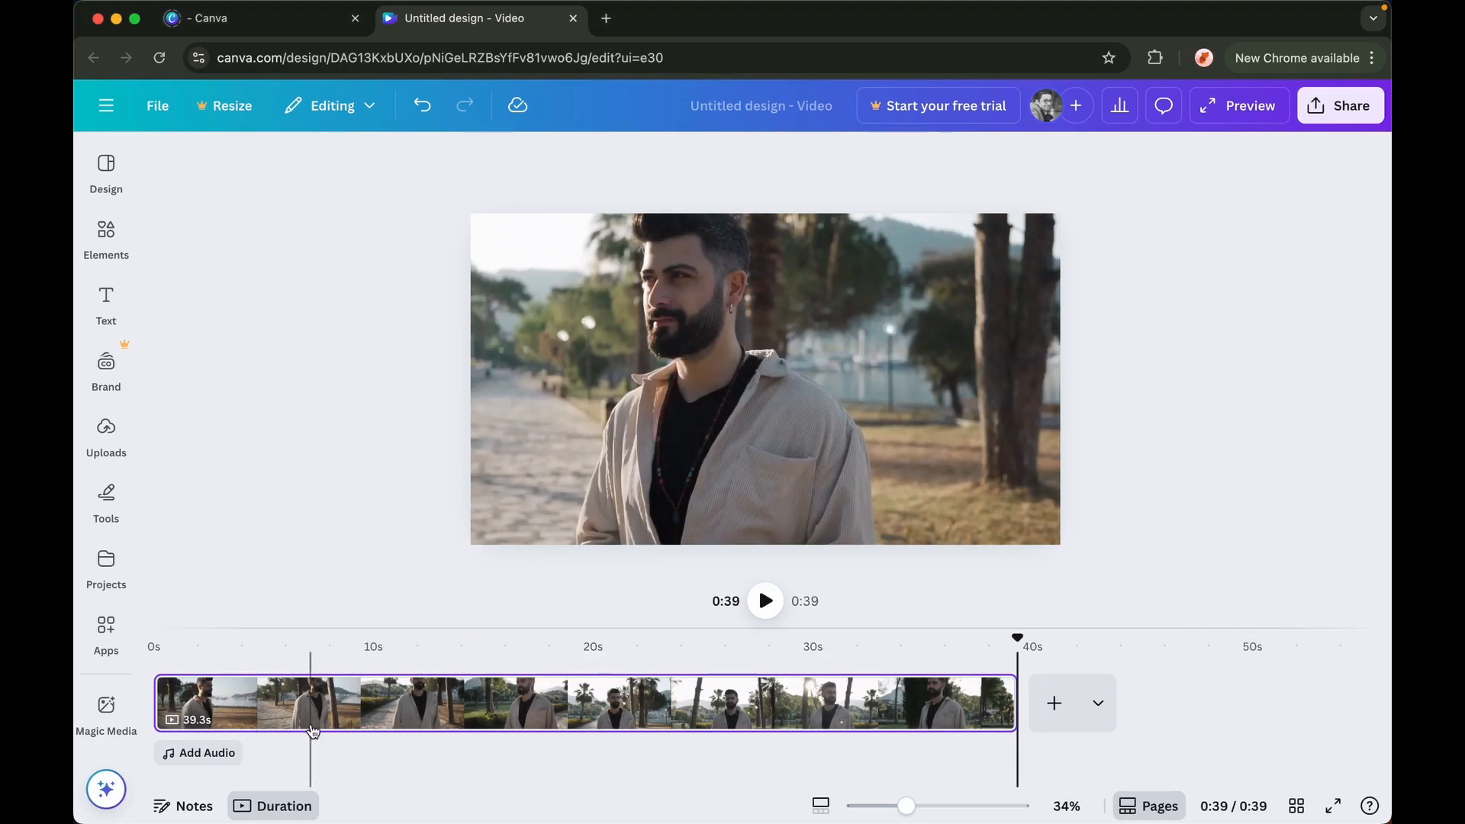
Adjust the video clip's trim on the timeline to a length of about 54.8 s
{"action": "left_click", "coordinate": [322, 704]}
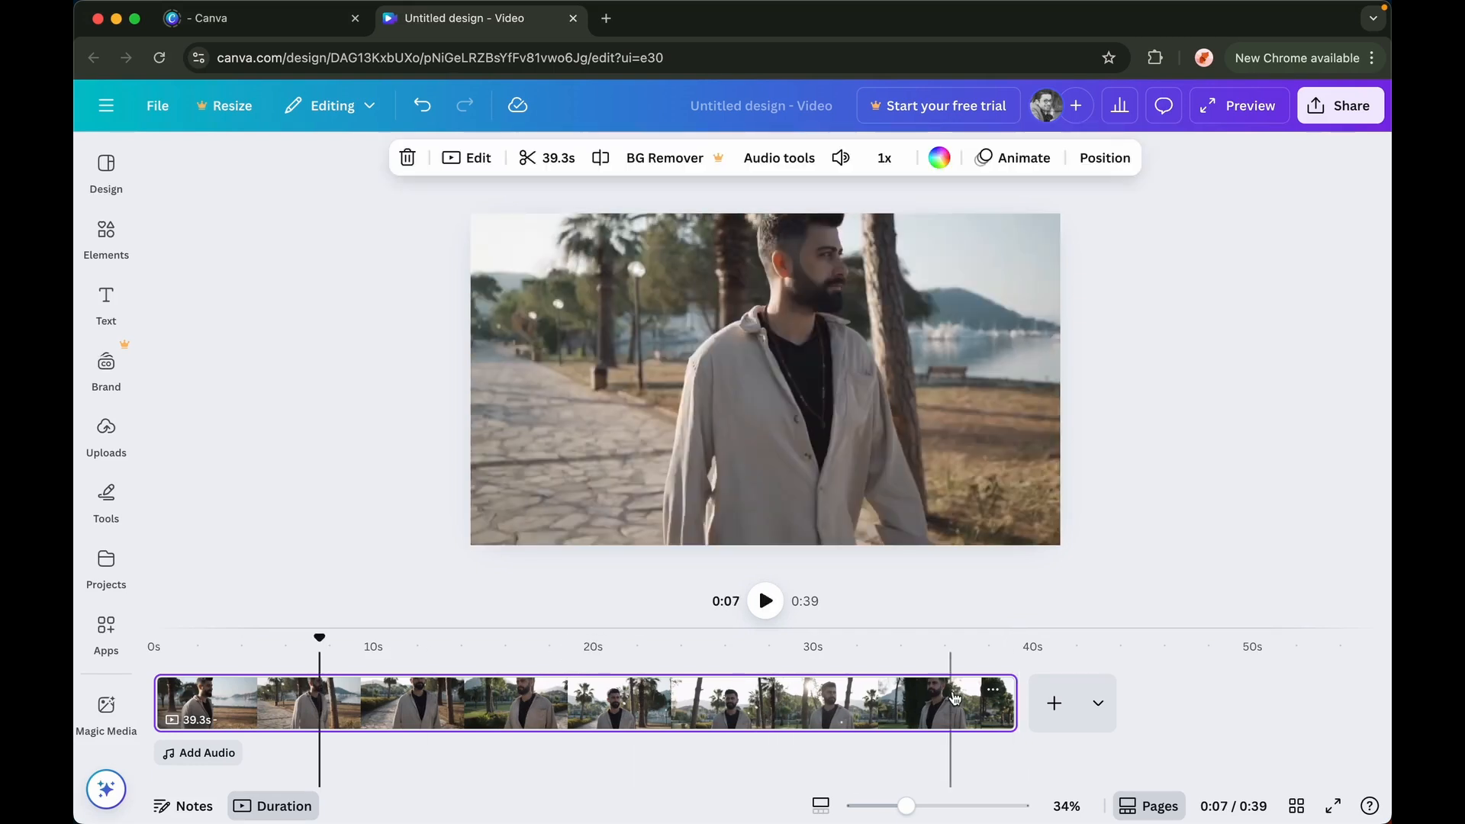
{"action": "left_click_drag", "start_coordinate": [1004, 699], "coordinate": [313, 713]}
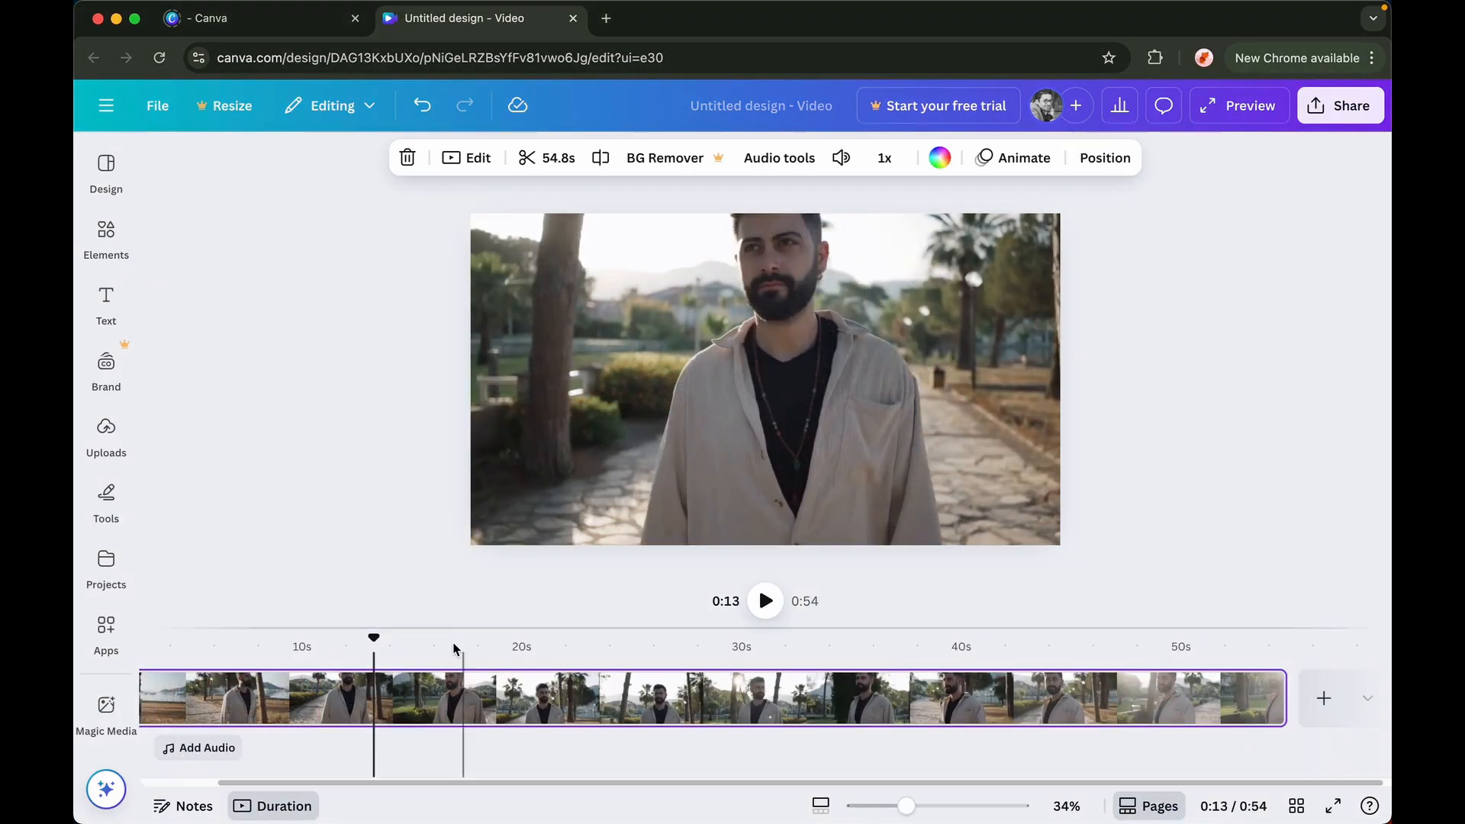
Split the video page at about 0:19 on the timeline
{"action": "left_click_drag", "start_coordinate": [374, 639], "coordinate": [511, 670]}
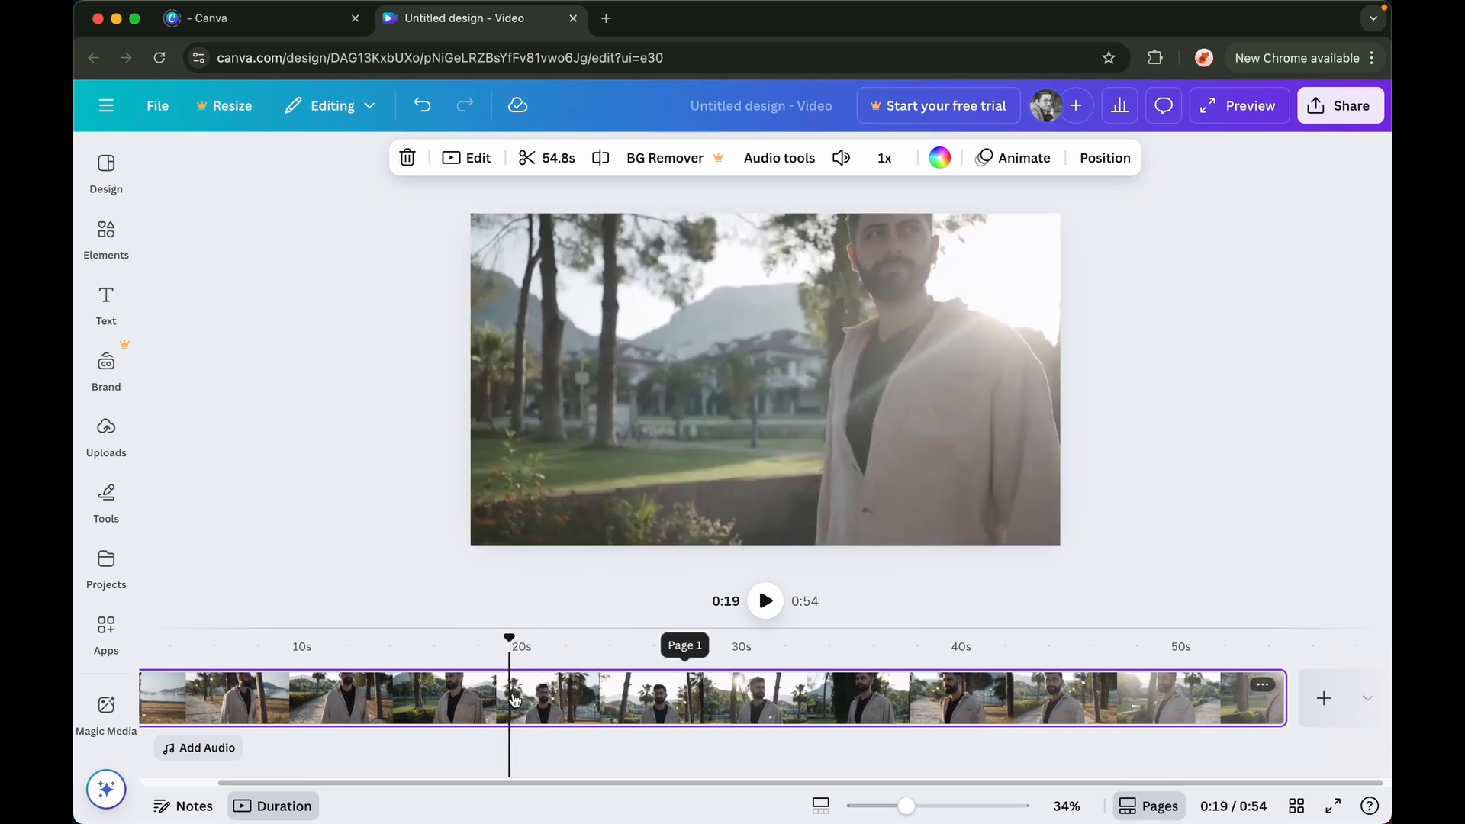
{"action": "right_click", "coordinate": [514, 701]}
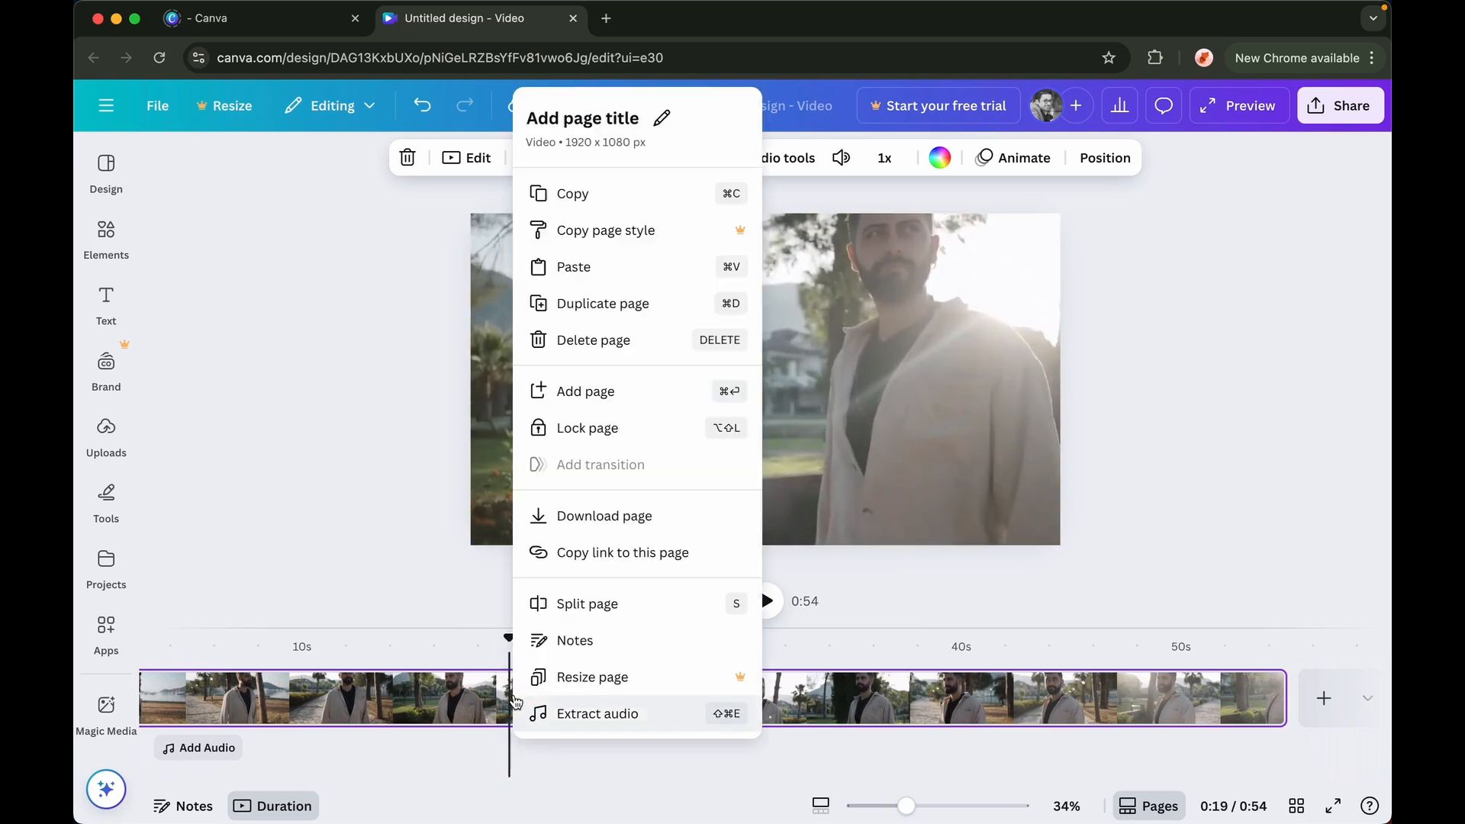
{"action": "left_click", "coordinate": [568, 615]}
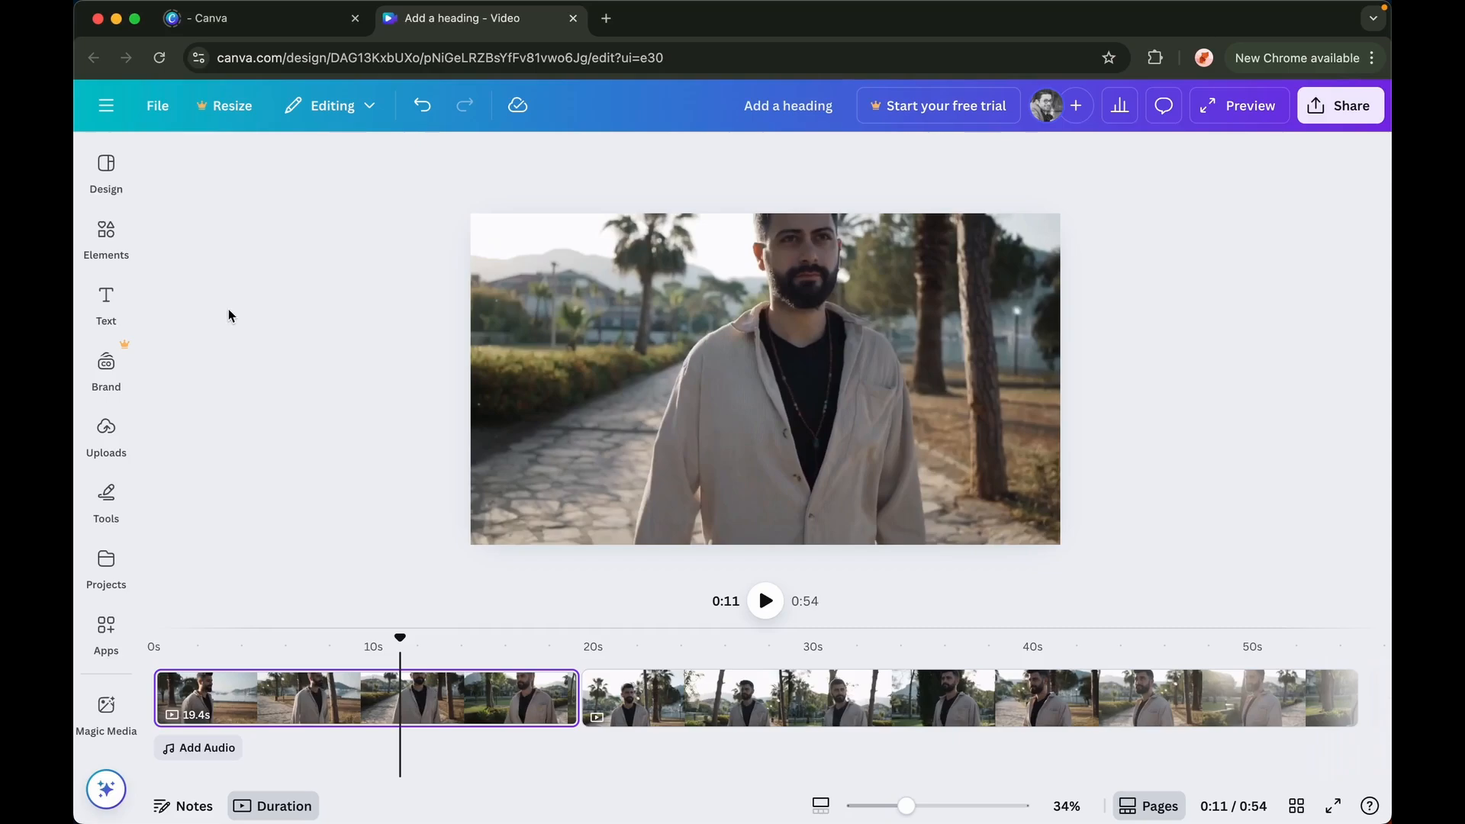
Add a heading text box to the first clip and open it for editing
{"action": "left_click", "coordinate": [91, 305]}
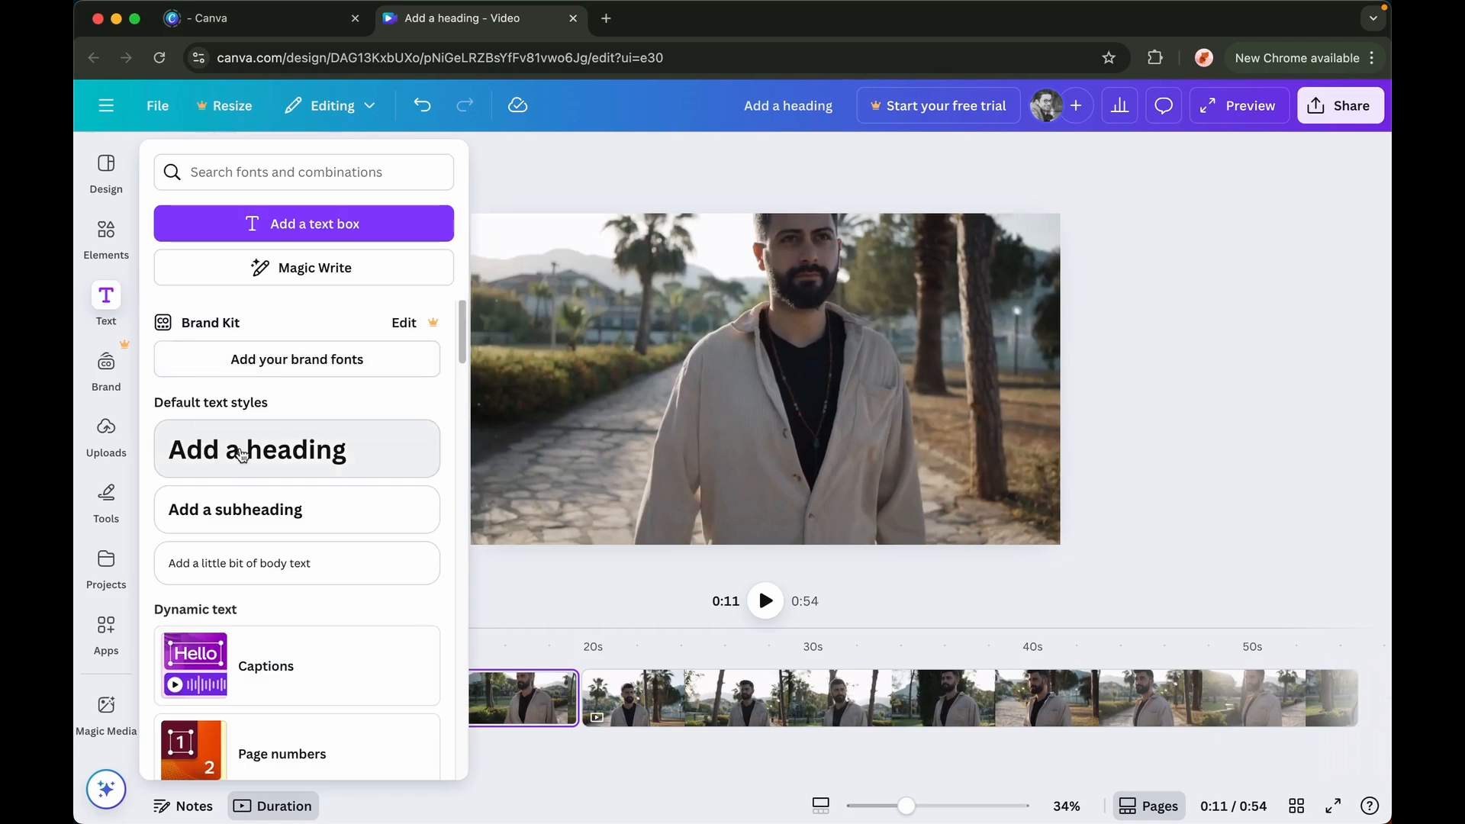
{"action": "left_click", "coordinate": [303, 452]}
{"action": "double_click", "coordinate": [759, 394]}
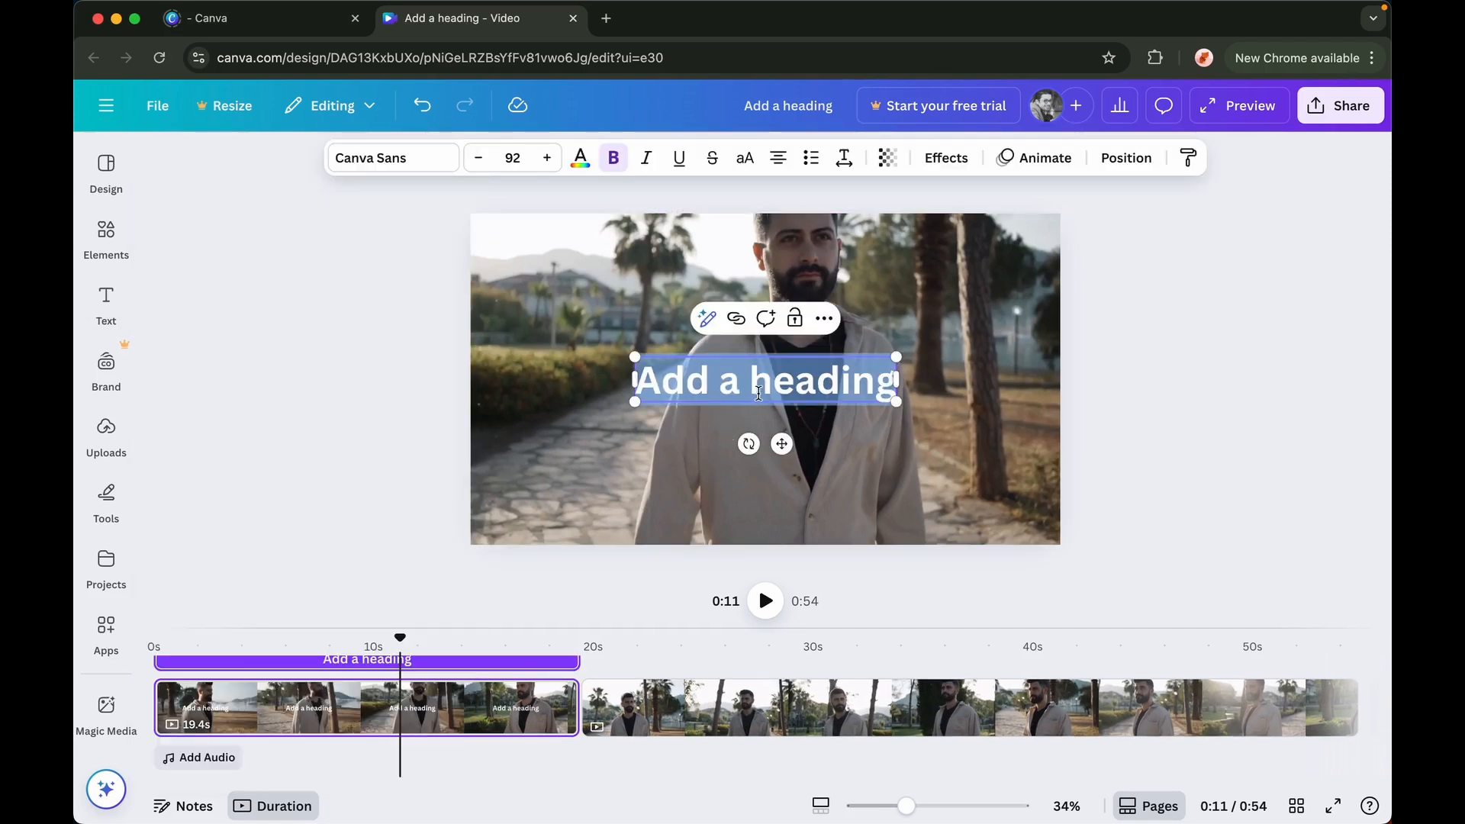
Open the Animate options for the heading and browse the text animations
{"action": "left_click", "coordinate": [1035, 157]}
{"action": "scroll", "coordinate": [452, 382], "scroll_direction": "down", "scroll_amount": 8}
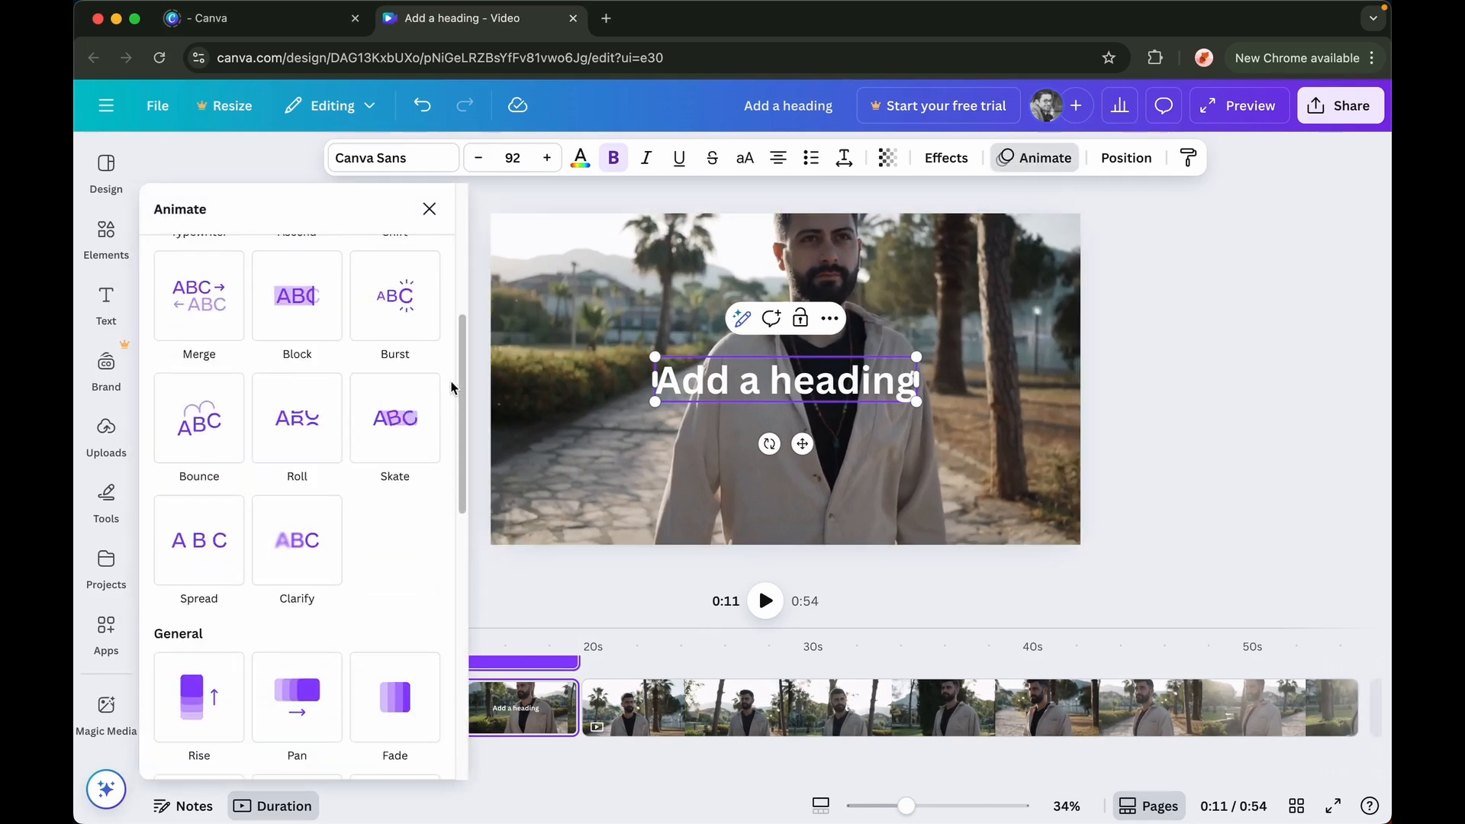
{"action": "scroll", "coordinate": [451, 388], "scroll_direction": "down", "scroll_amount": 1}
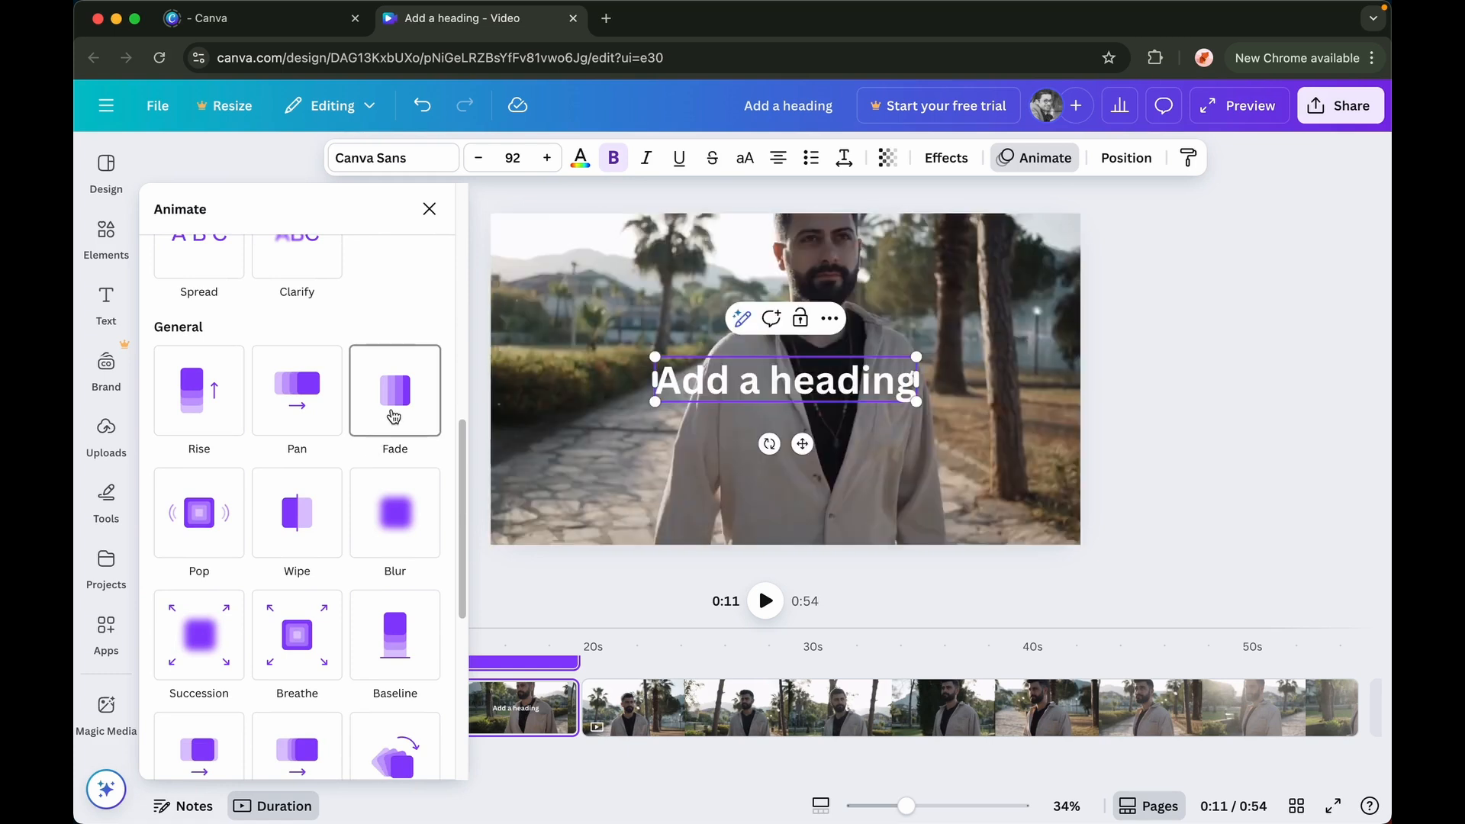
{"action": "scroll", "coordinate": [399, 319], "scroll_direction": "up", "scroll_amount": 8}
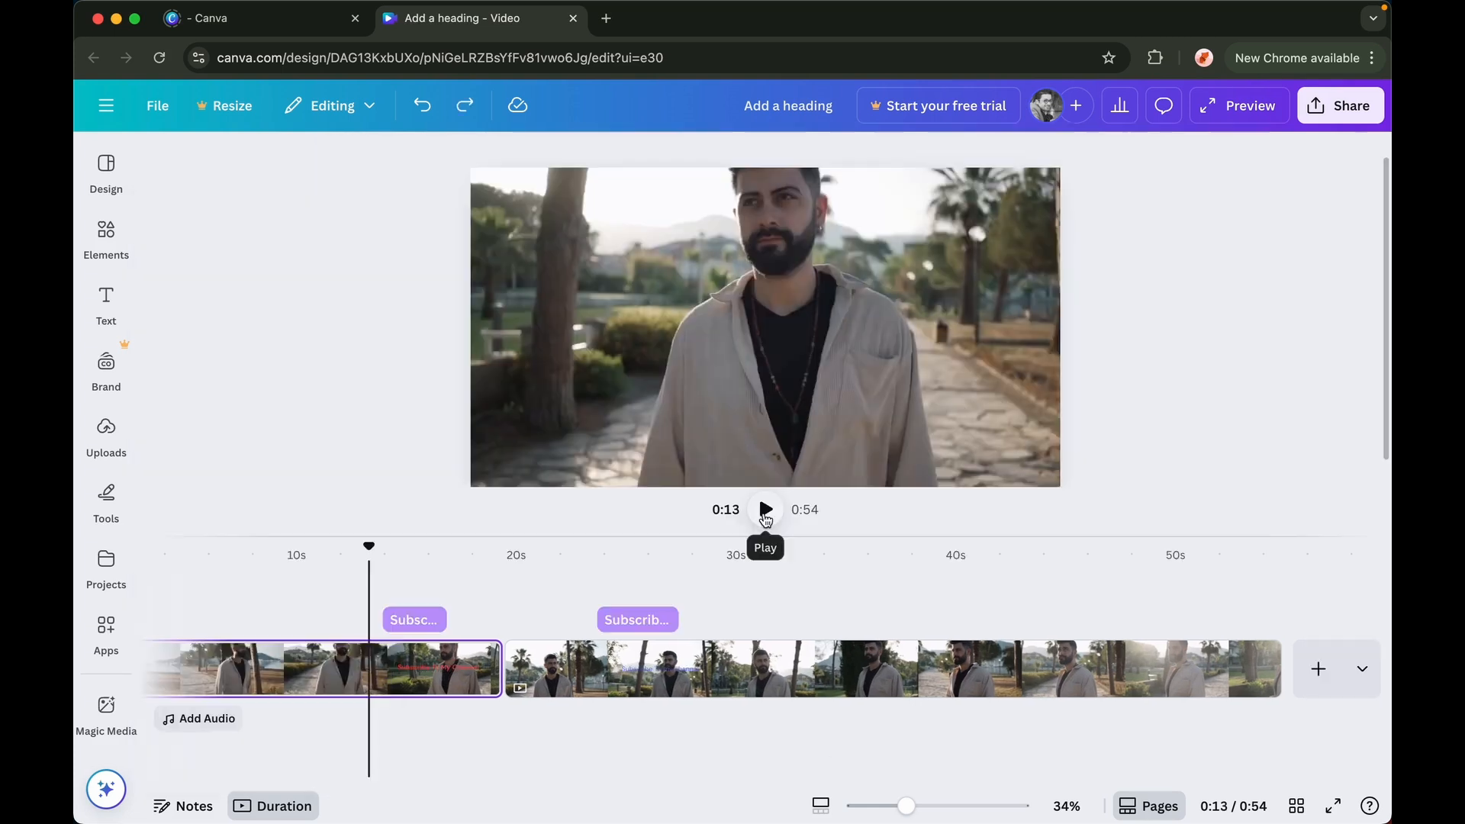
Play back the first clip from about 0:13 to preview the heading
{"action": "left_click_drag", "start_coordinate": [369, 551], "coordinate": [377, 549]}
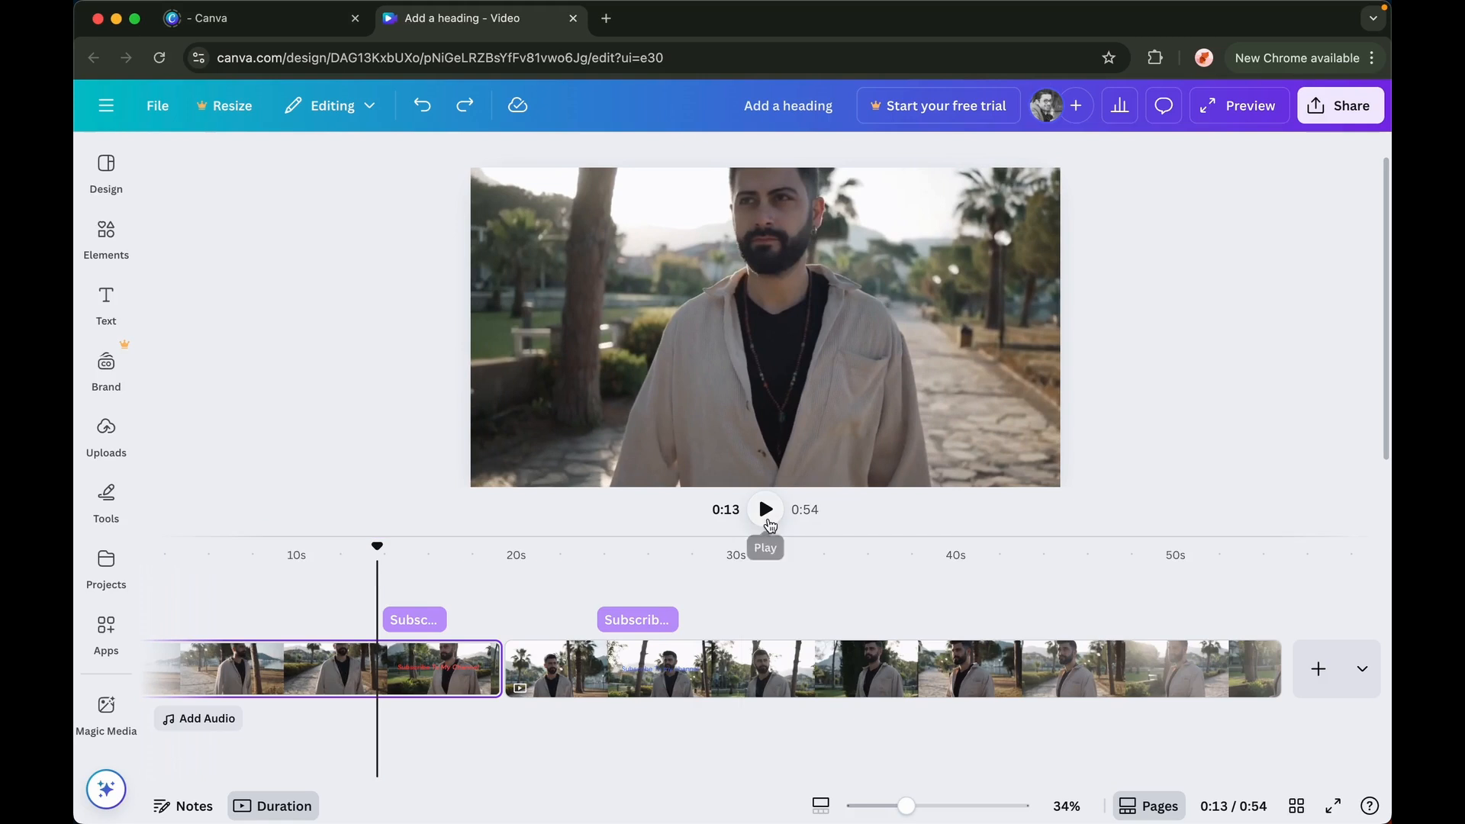
{"action": "left_click", "coordinate": [767, 512]}
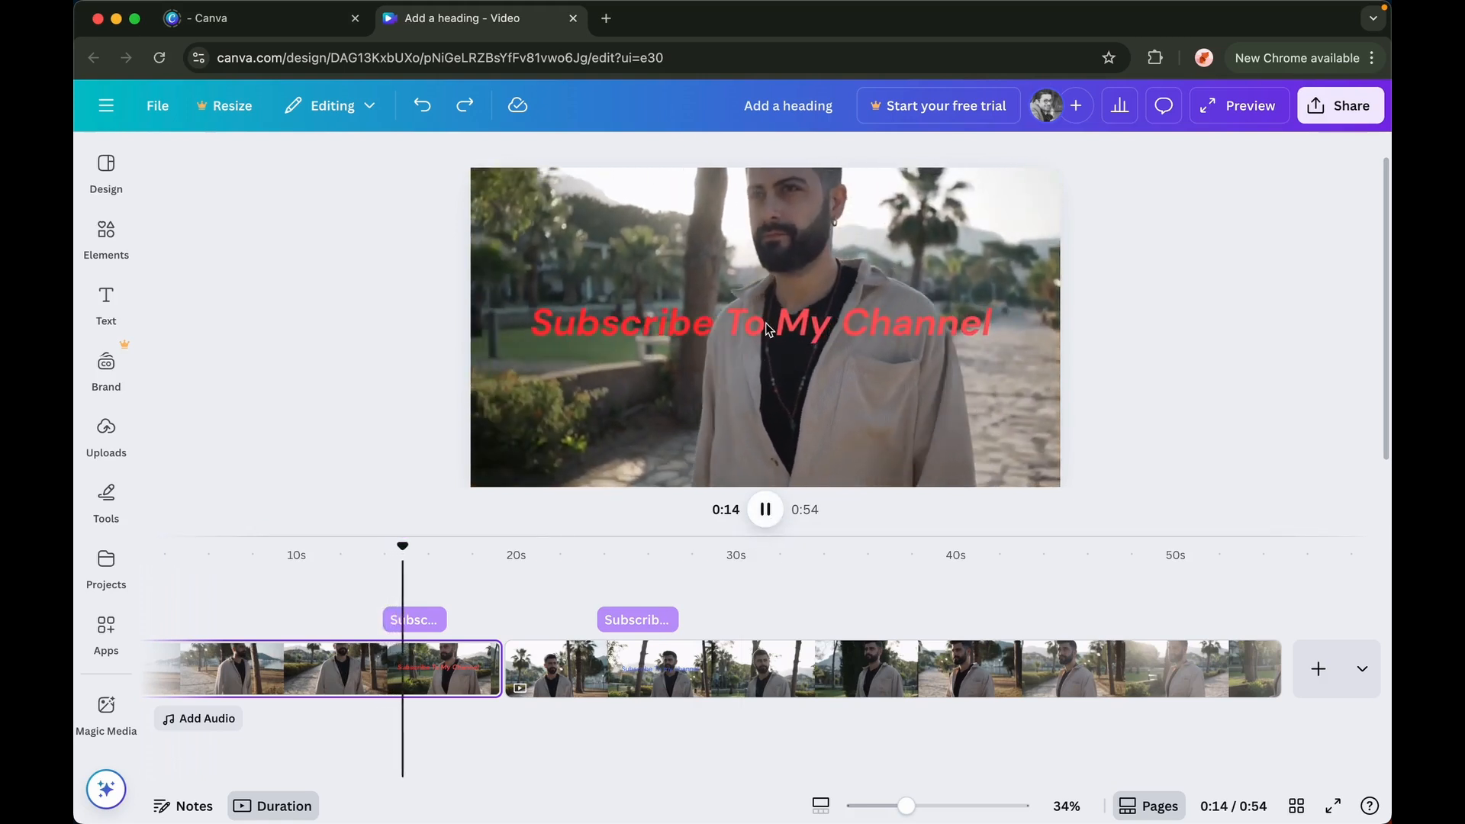
{"action": "left_click", "coordinate": [765, 510]}
Copy the first heading's style and apply it to the second clip's heading
{"action": "left_click", "coordinate": [416, 622]}
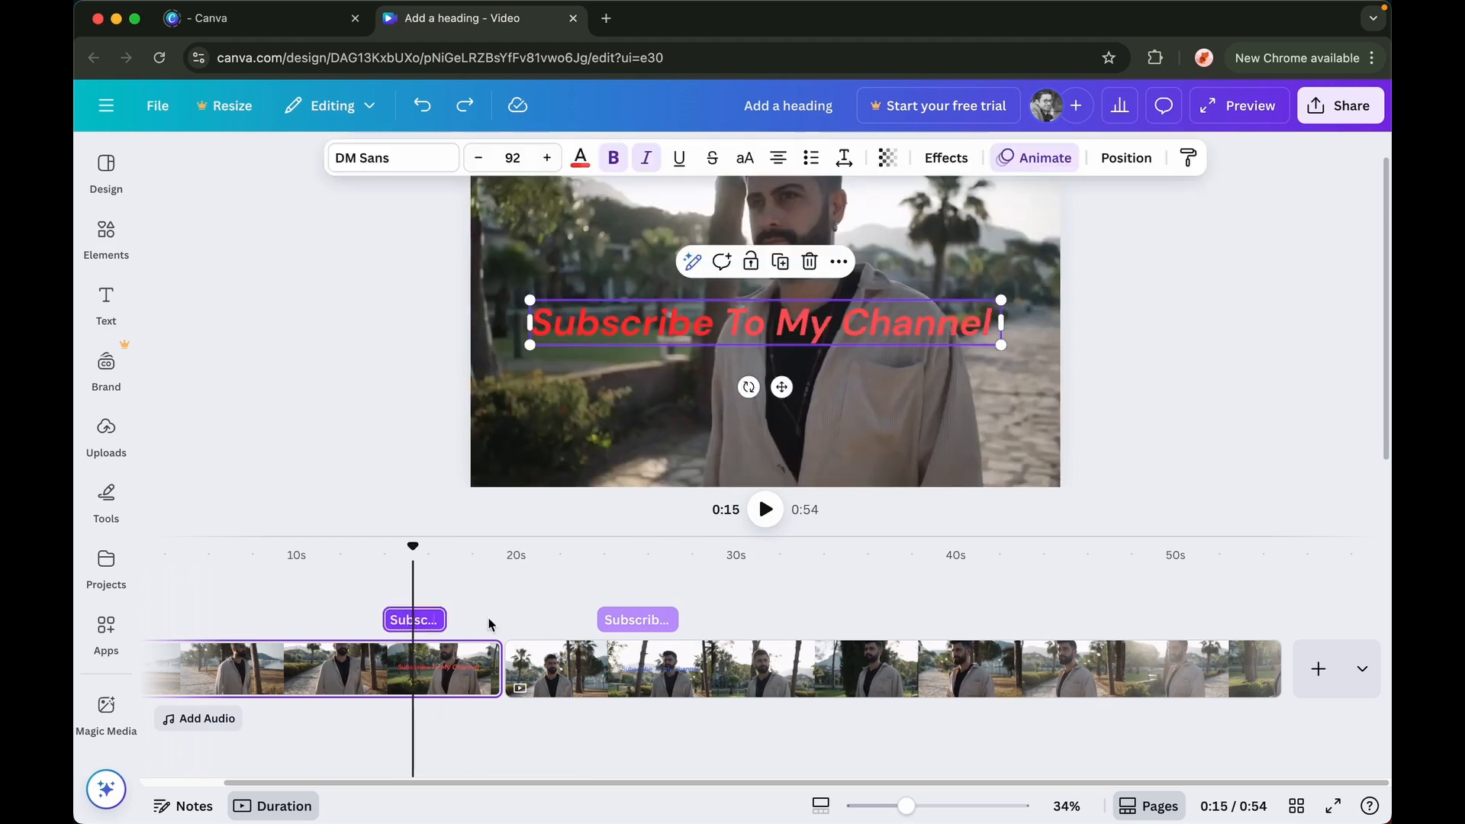
{"action": "left_click", "coordinate": [1189, 160]}
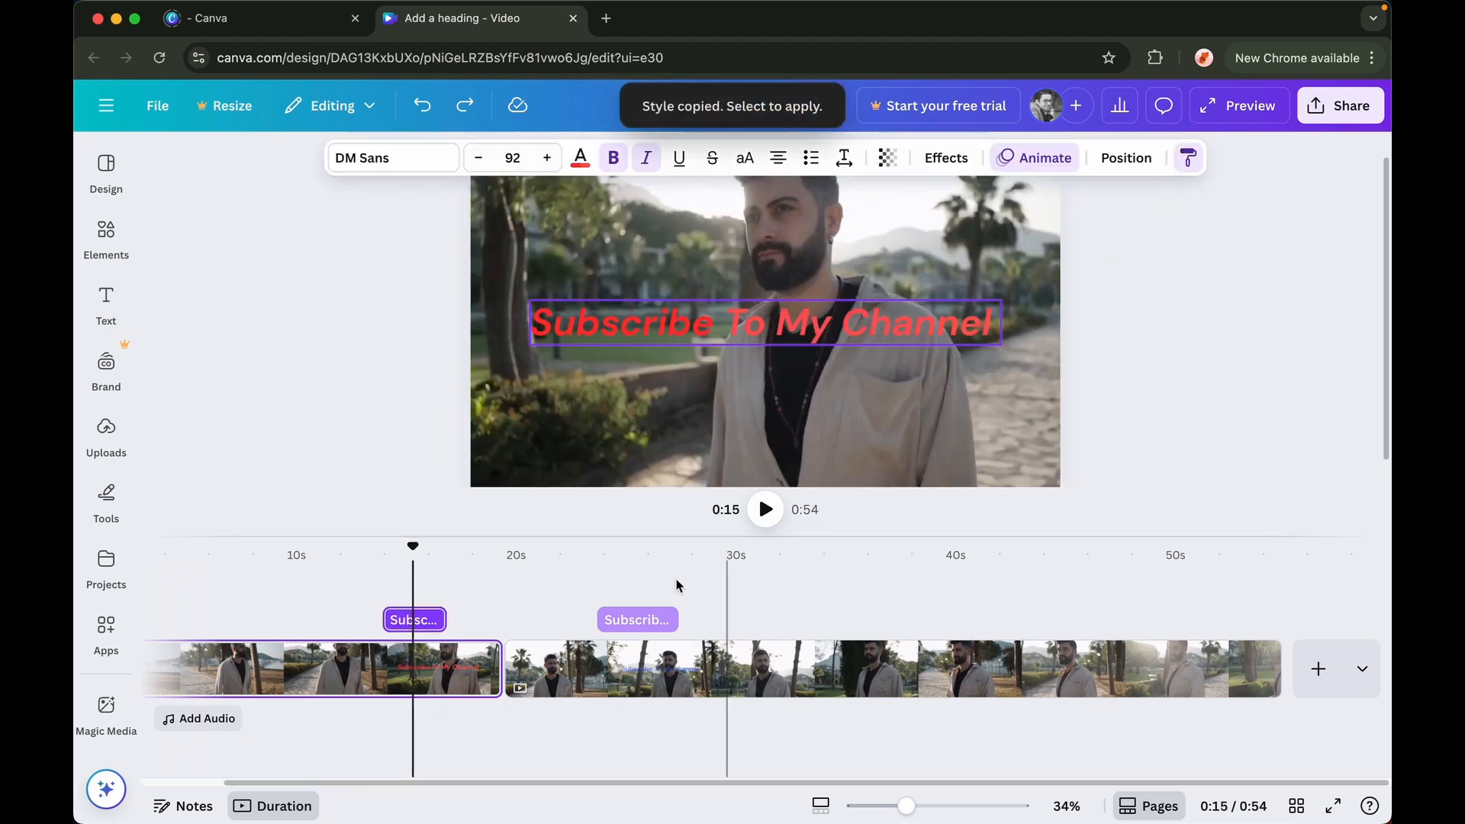
{"action": "left_click", "coordinate": [634, 622]}
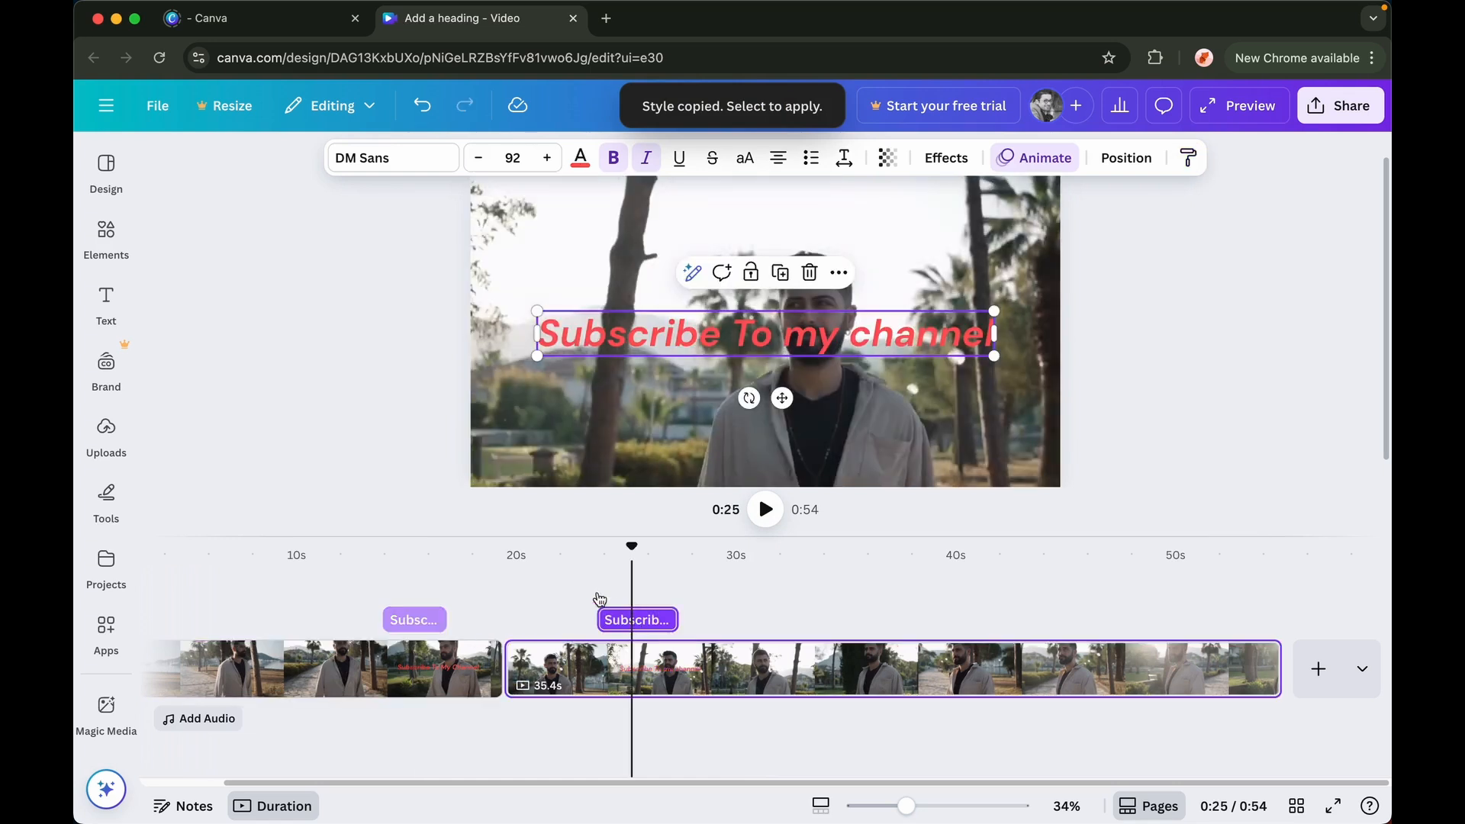
Play back the second clip from about 0:22 to preview its heading
{"action": "left_click", "coordinate": [582, 558]}
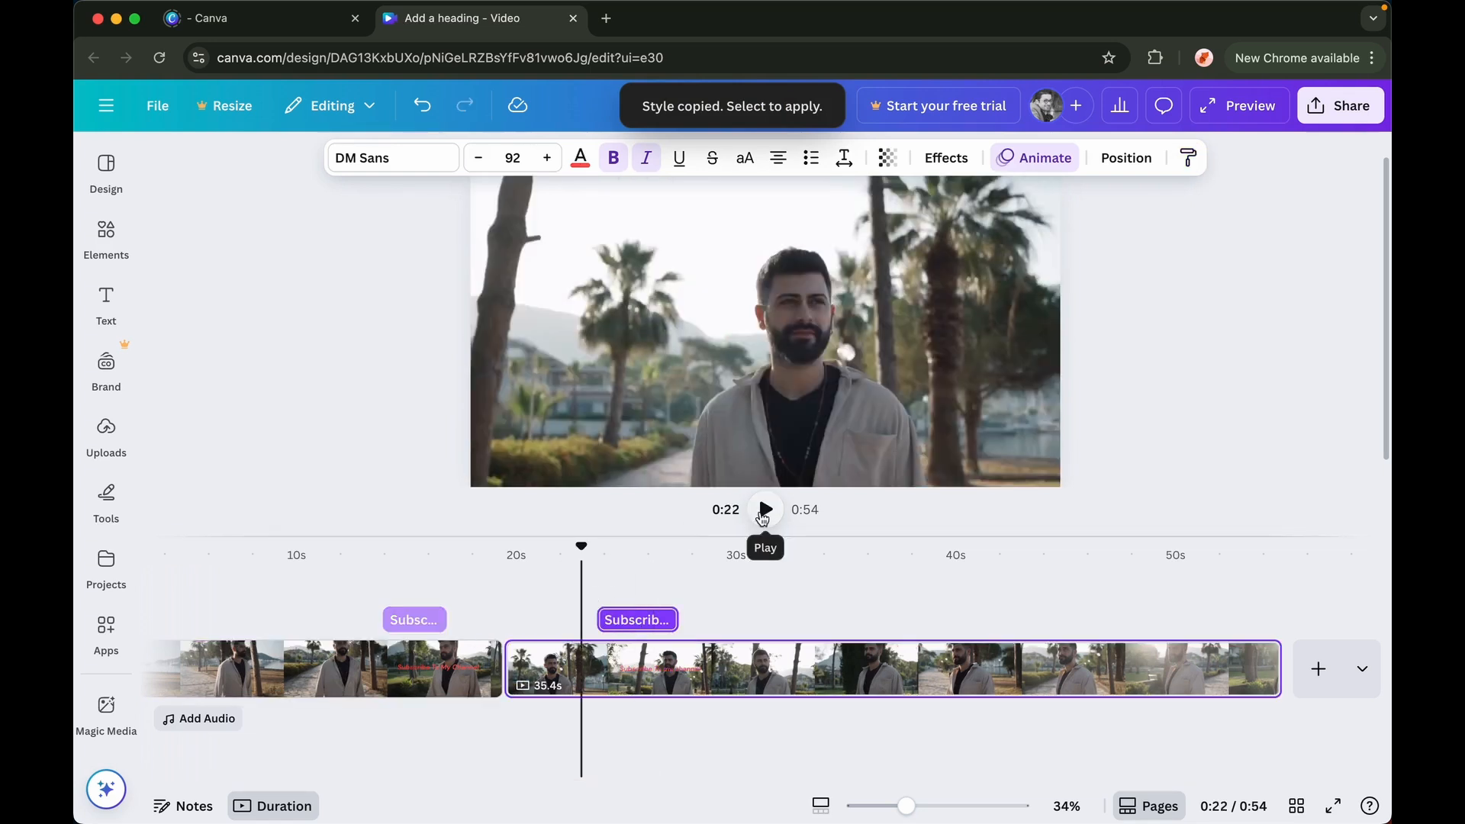
{"action": "left_click", "coordinate": [765, 510]}
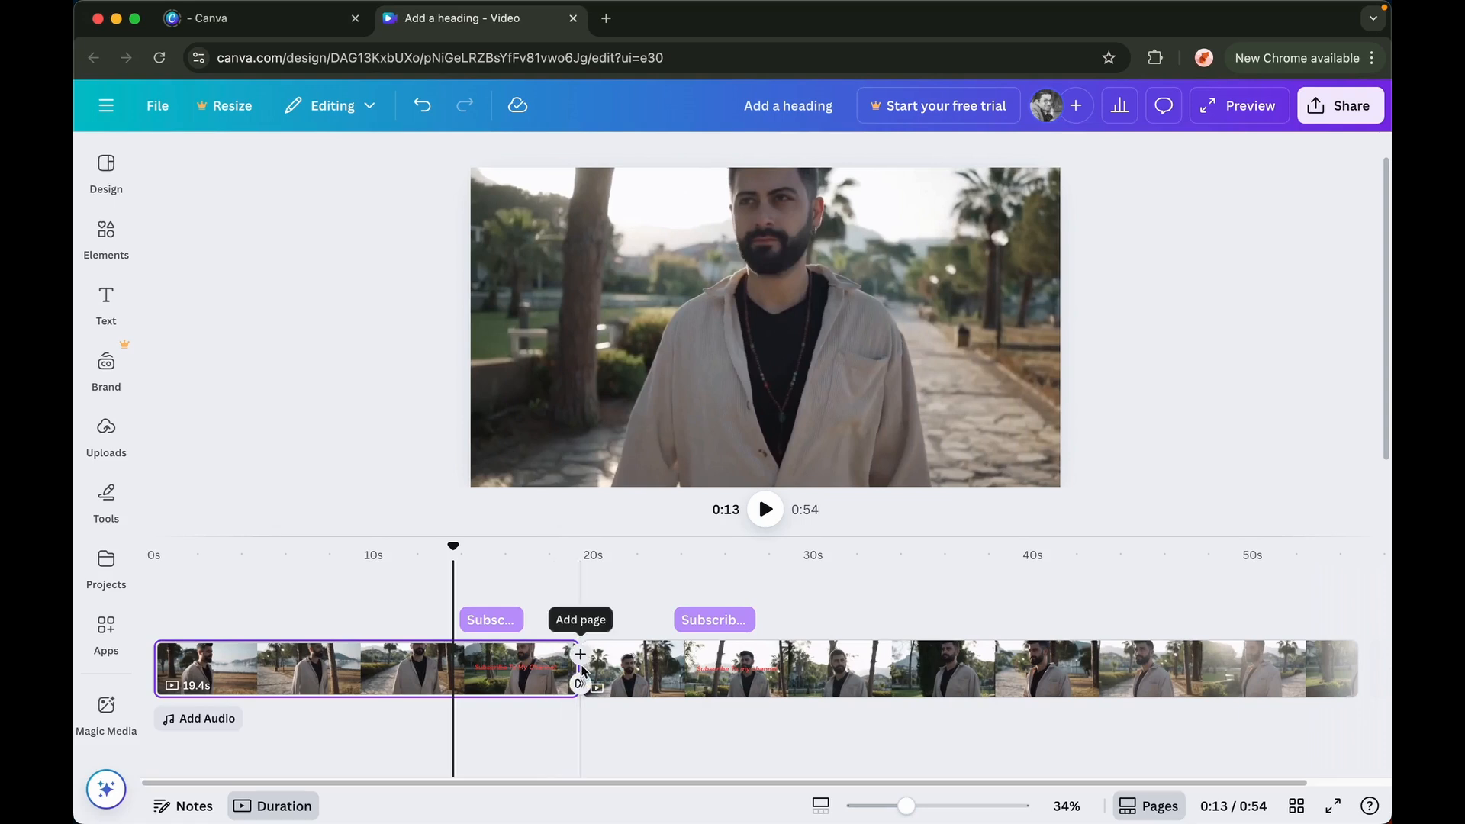
Add a Dissolve transition between the first and second clips
{"action": "left_click", "coordinate": [581, 685]}
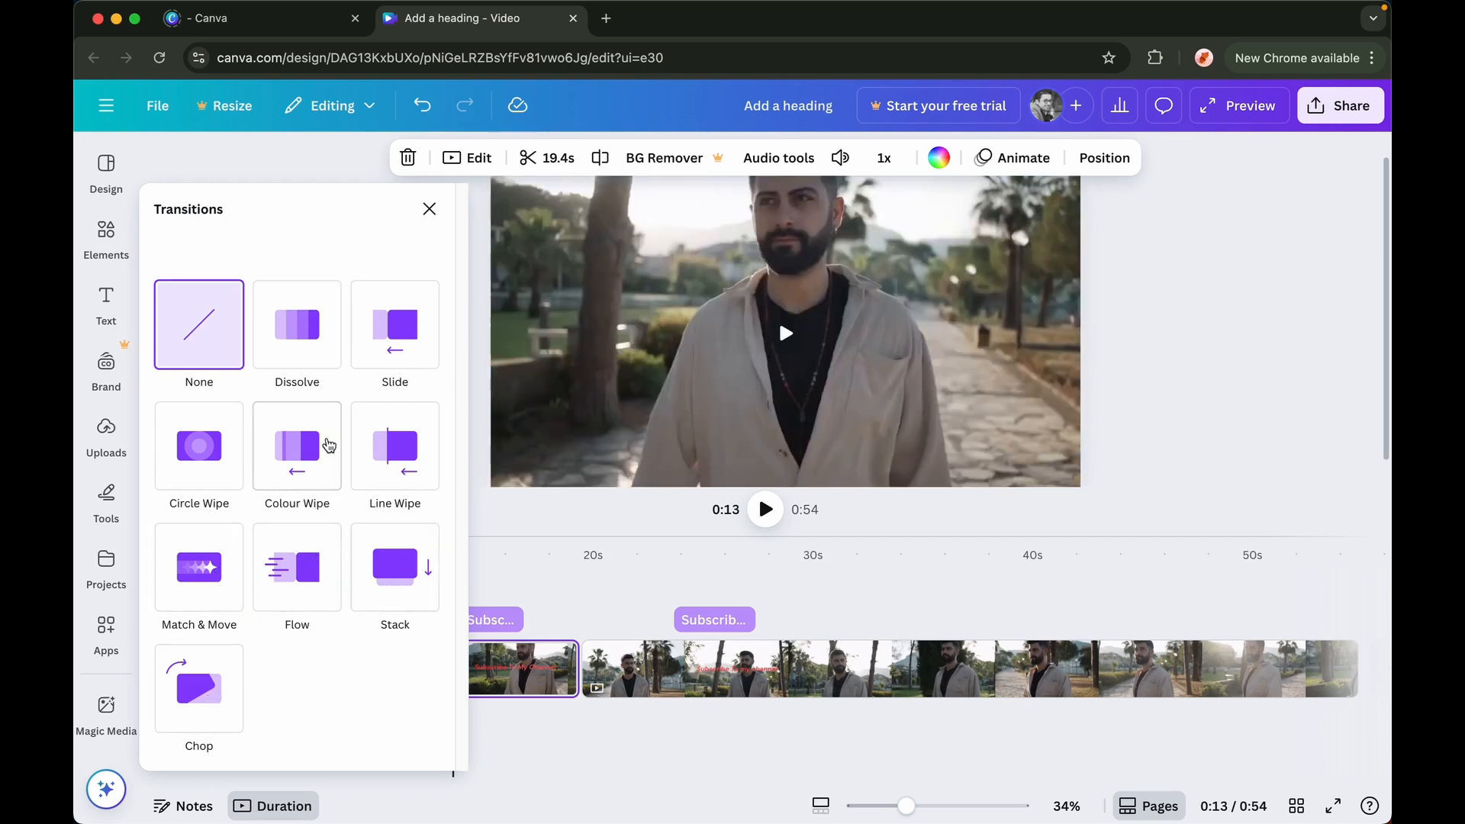
{"action": "left_click", "coordinate": [307, 349]}
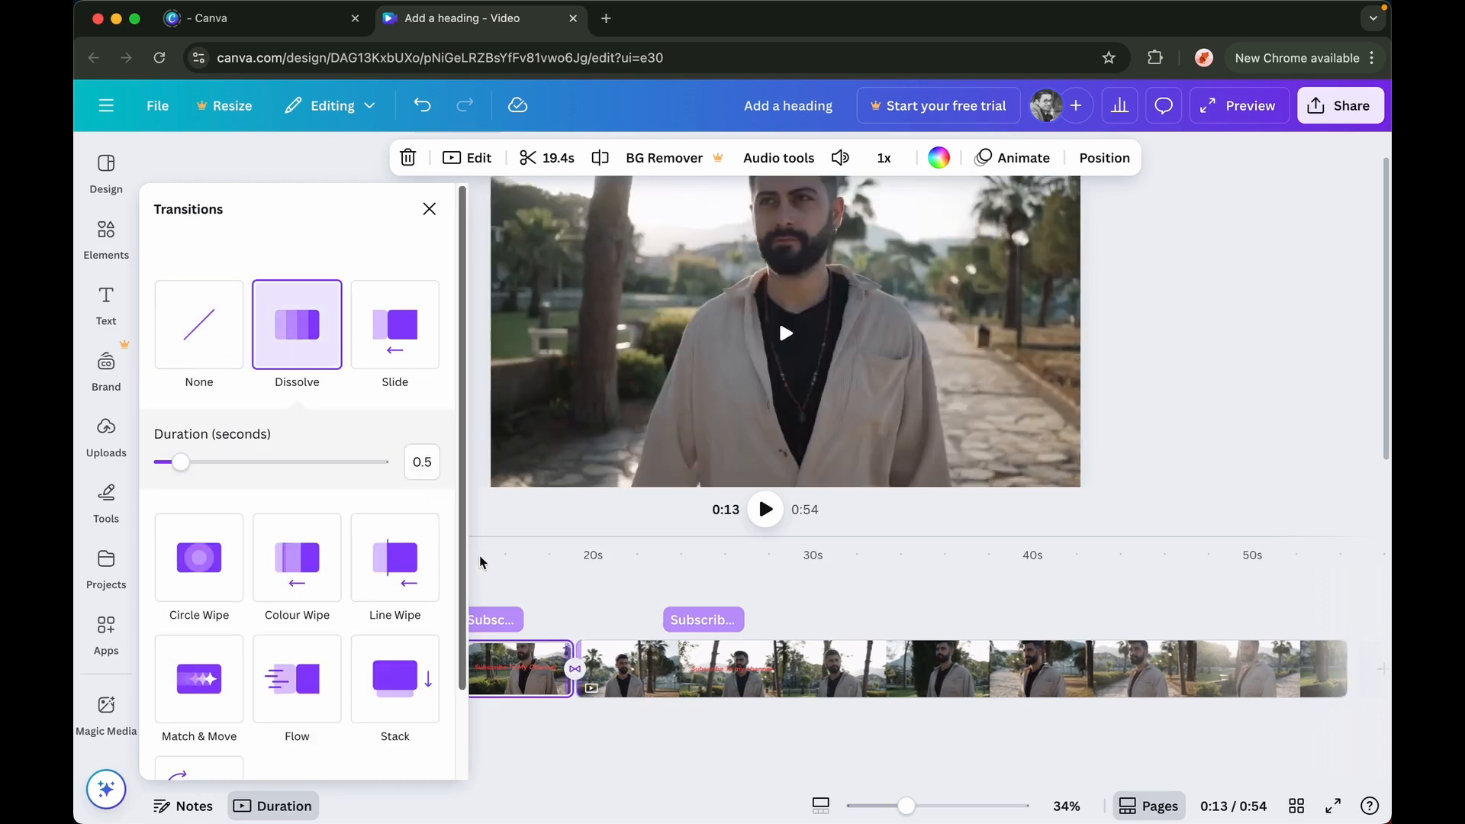
{"action": "left_click", "coordinate": [428, 216]}
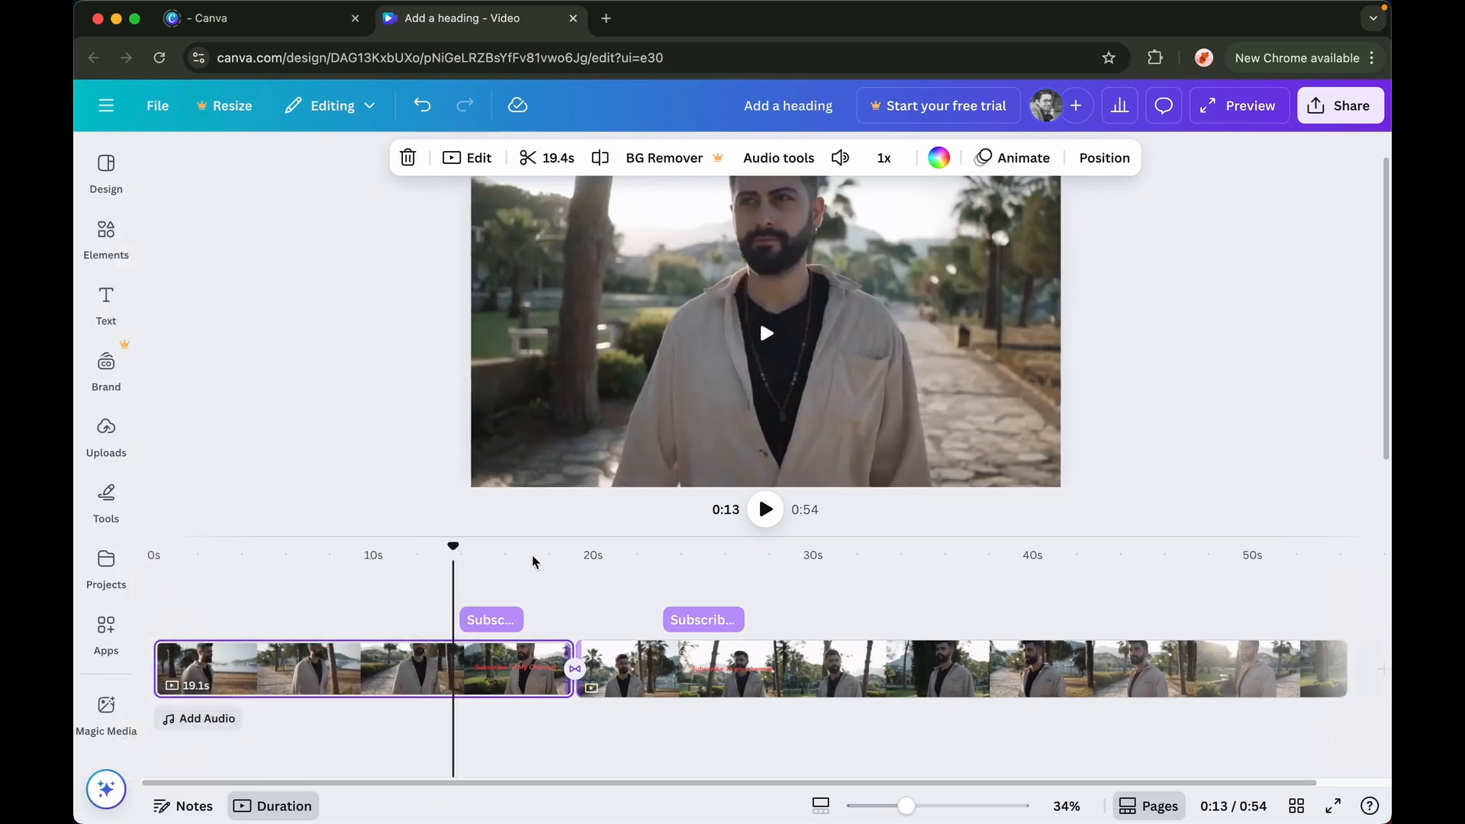
Play back the video from about 0:18 to preview the transition between the clips
{"action": "left_click", "coordinate": [554, 589]}
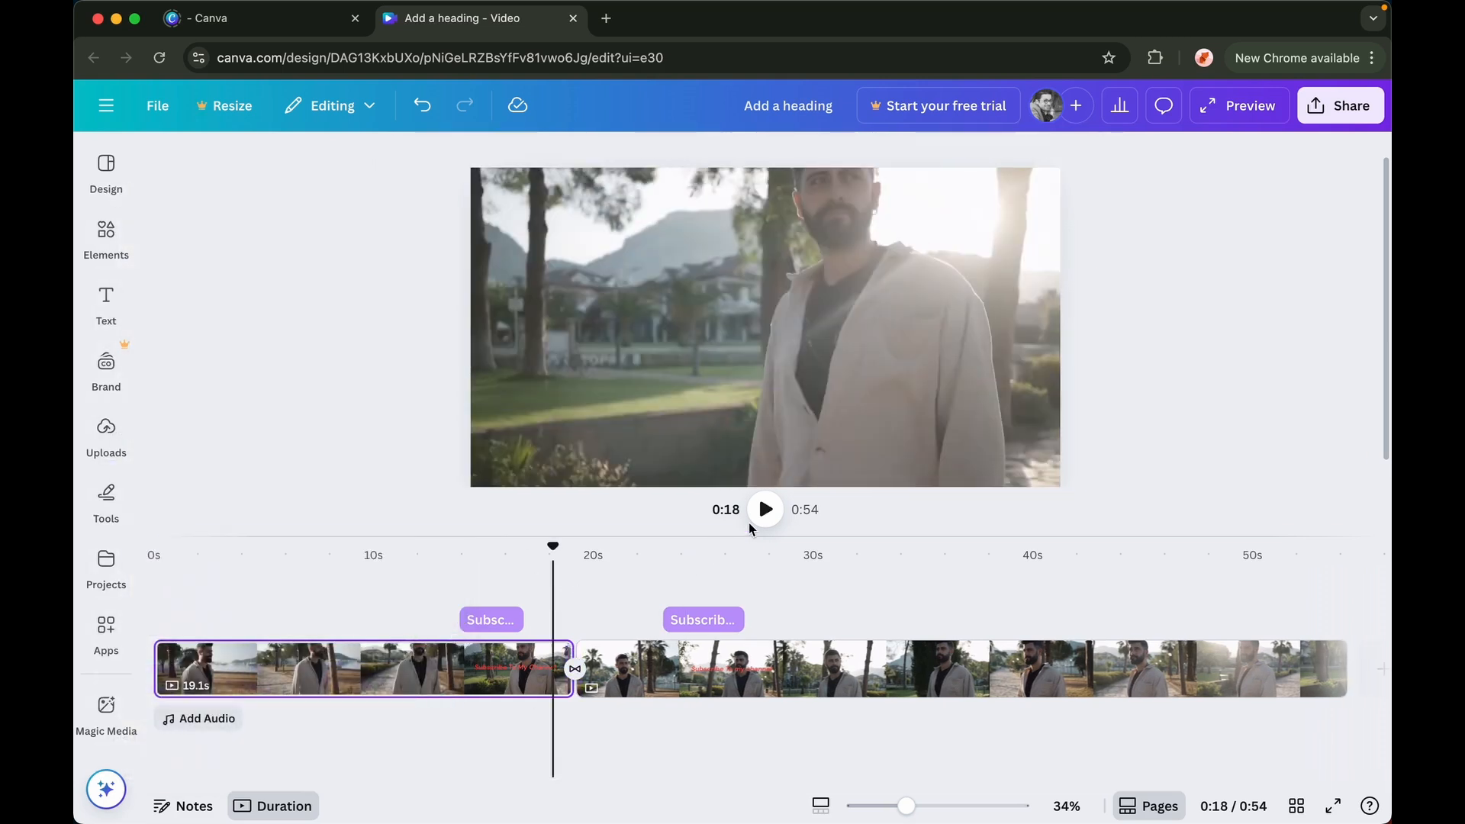
{"action": "left_click", "coordinate": [758, 519]}
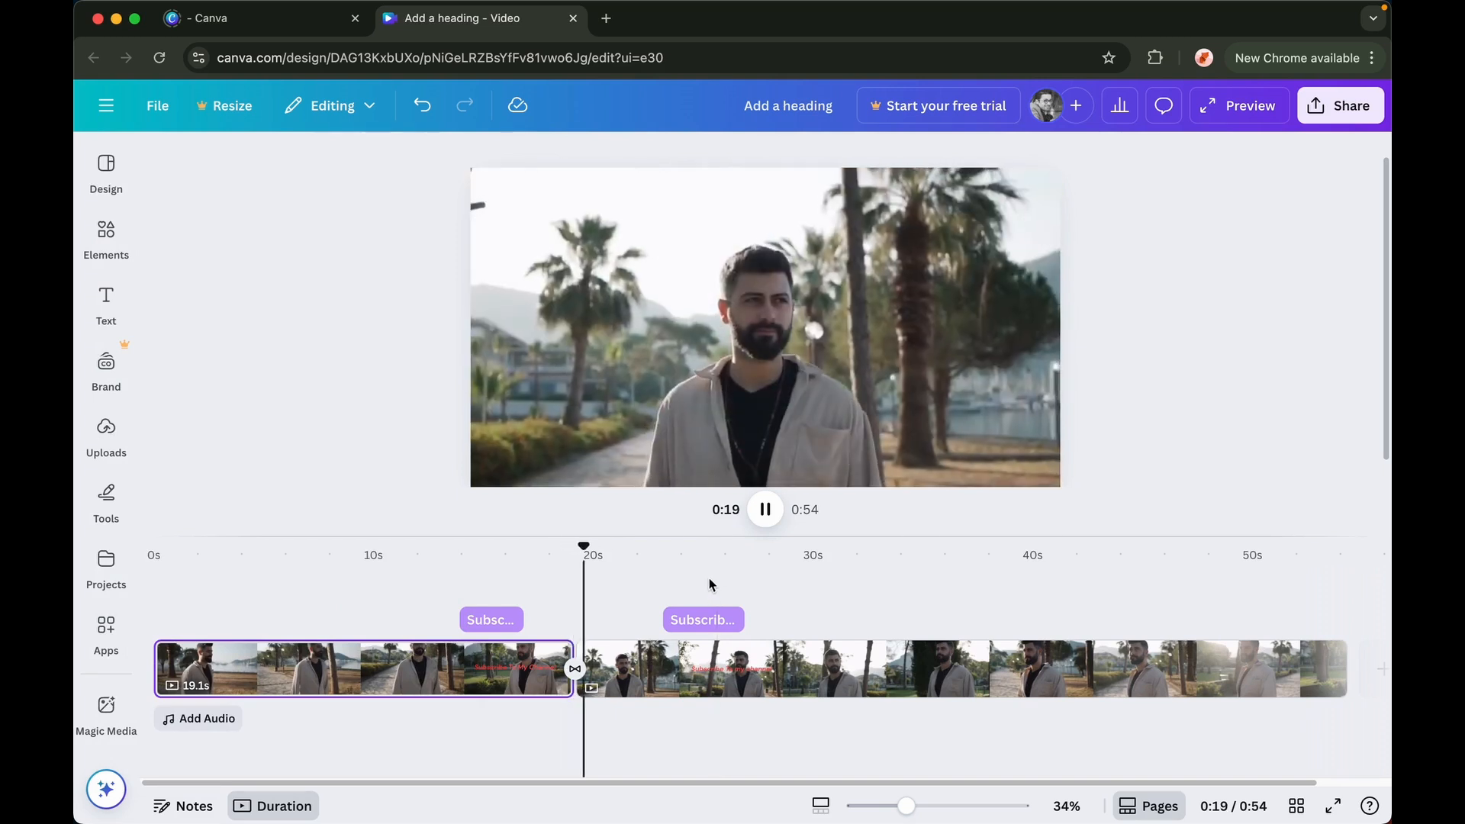
{"action": "left_click", "coordinate": [764, 511]}
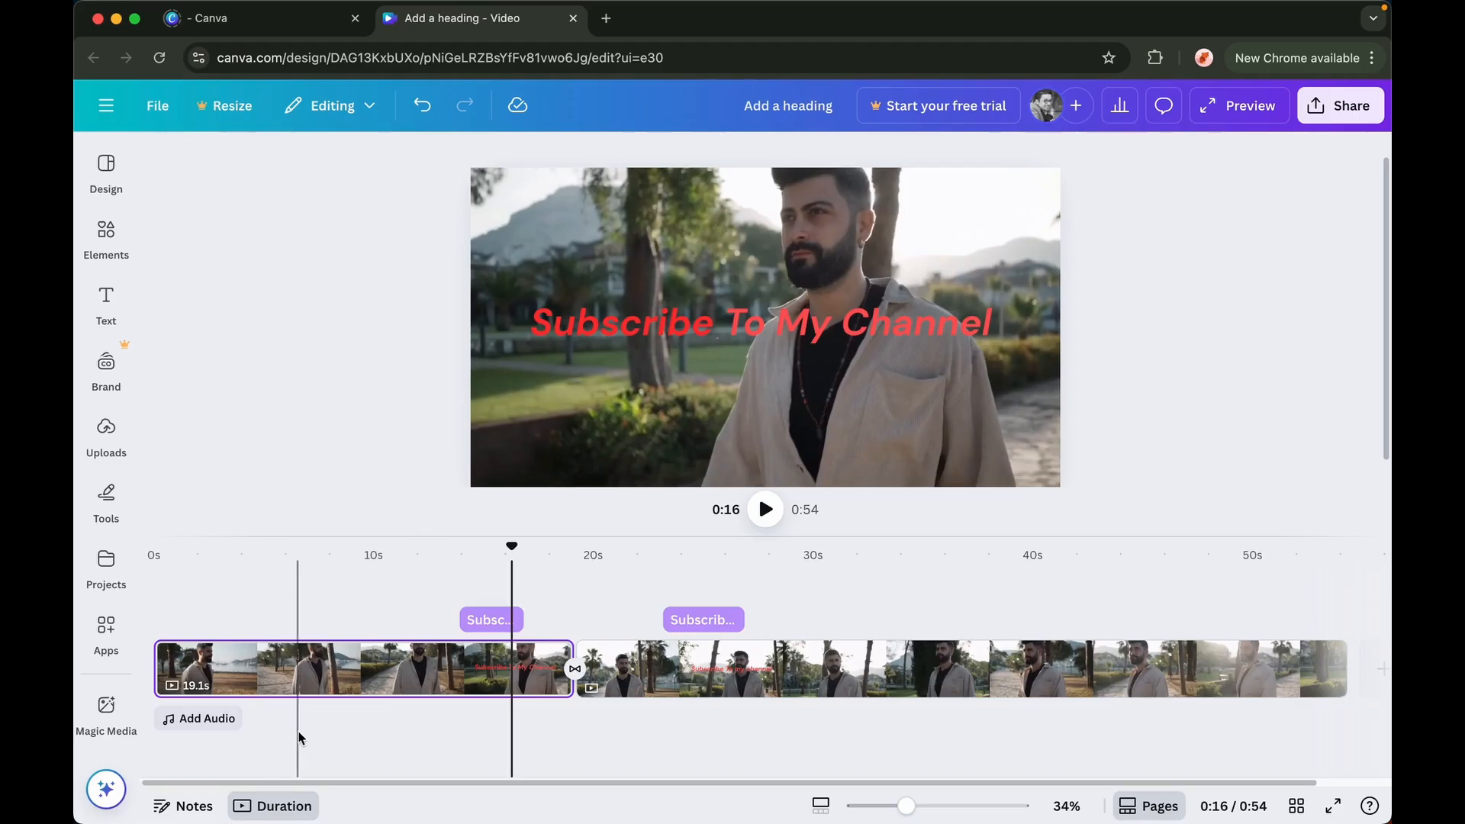
Browse popular music and add the Ambient Music track by Alex MakeMusic to the video's audio
{"action": "left_click", "coordinate": [209, 722]}
{"action": "scroll", "coordinate": [318, 595], "scroll_direction": "down", "scroll_amount": 2}
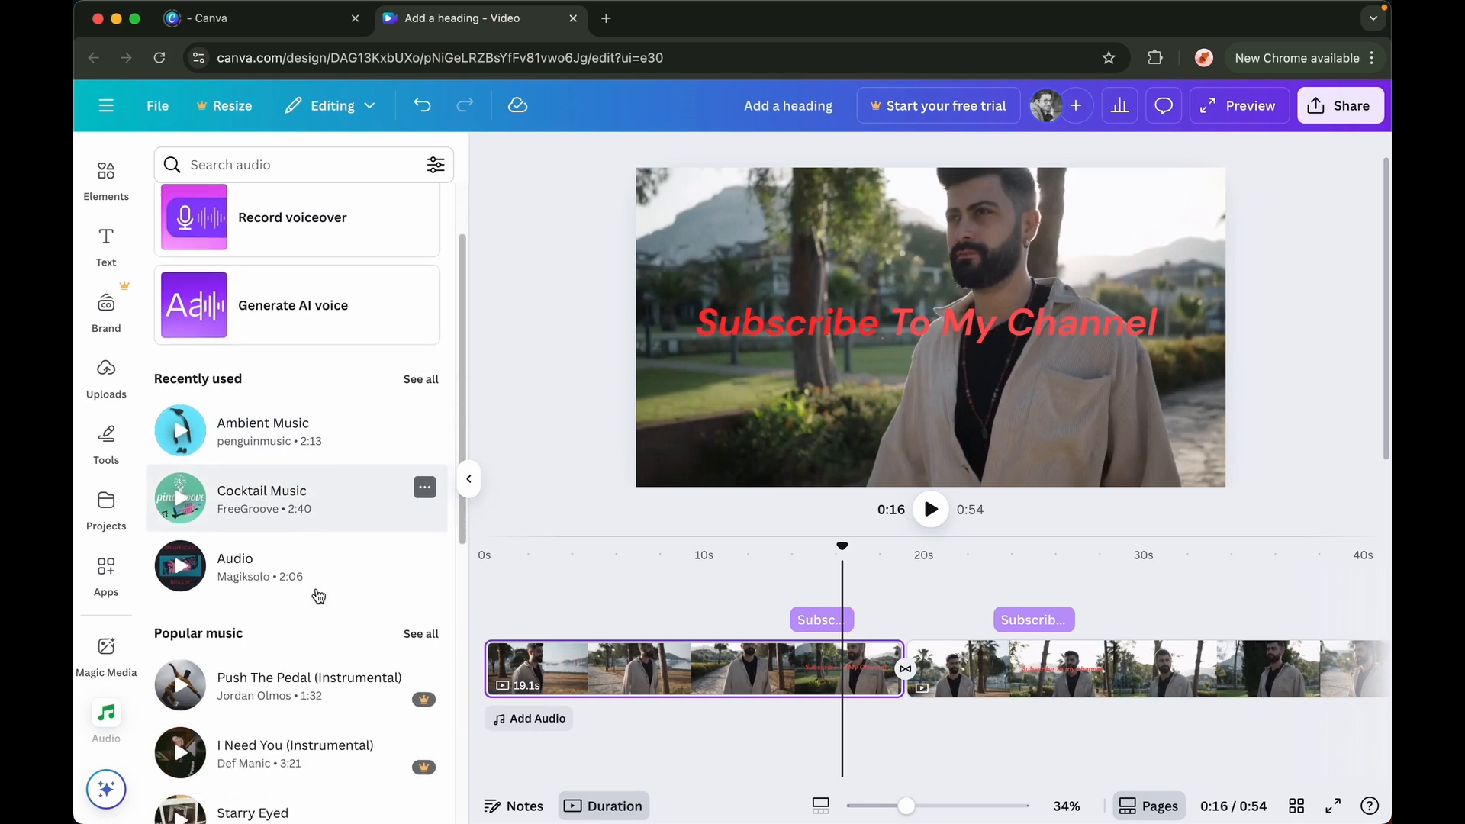
{"action": "left_click", "coordinate": [416, 636]}
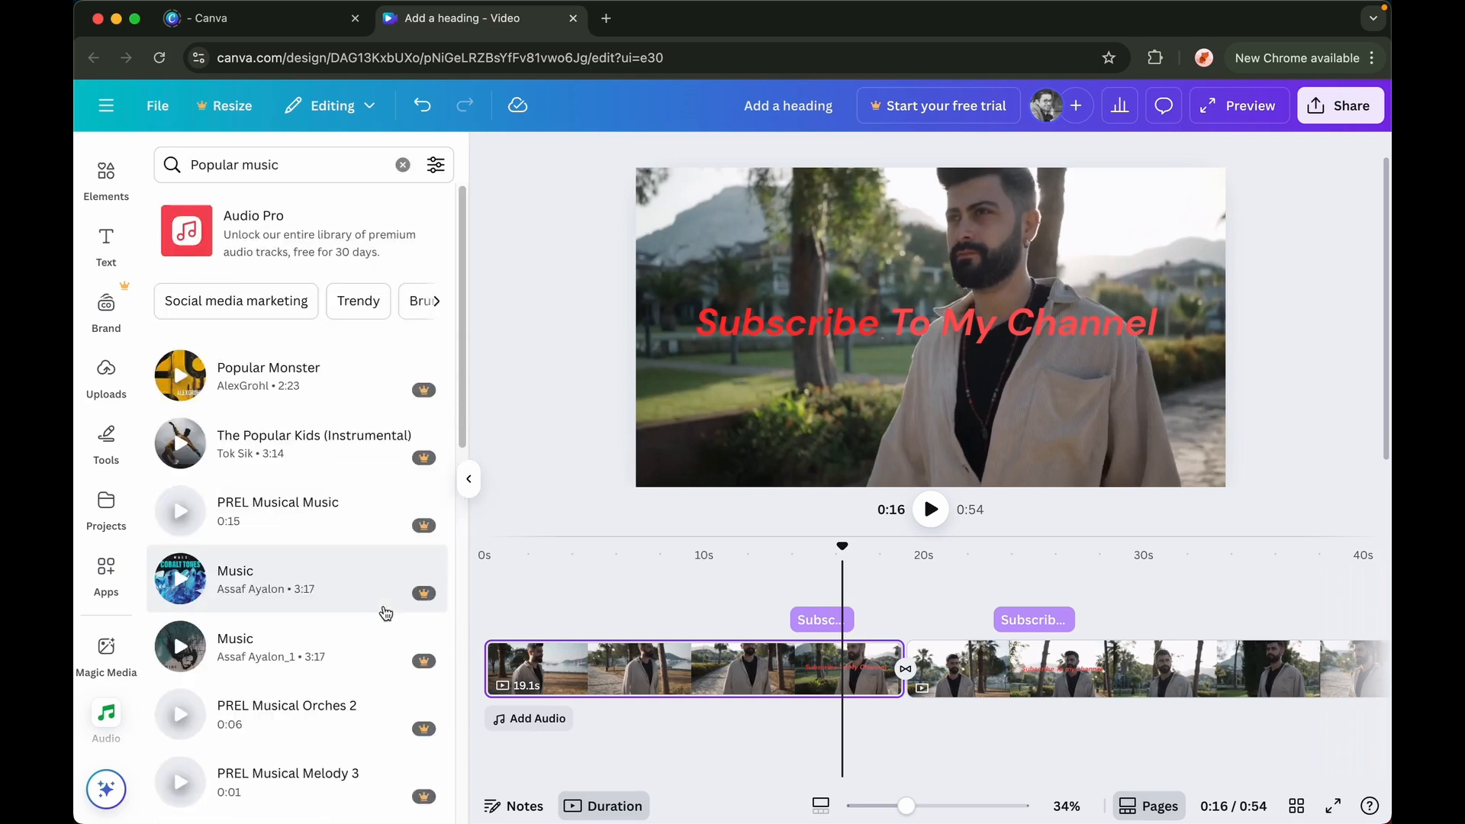
{"action": "scroll", "coordinate": [385, 613], "scroll_direction": "down", "scroll_amount": 5}
{"action": "scroll", "coordinate": [386, 613], "scroll_direction": "down", "scroll_amount": 10}
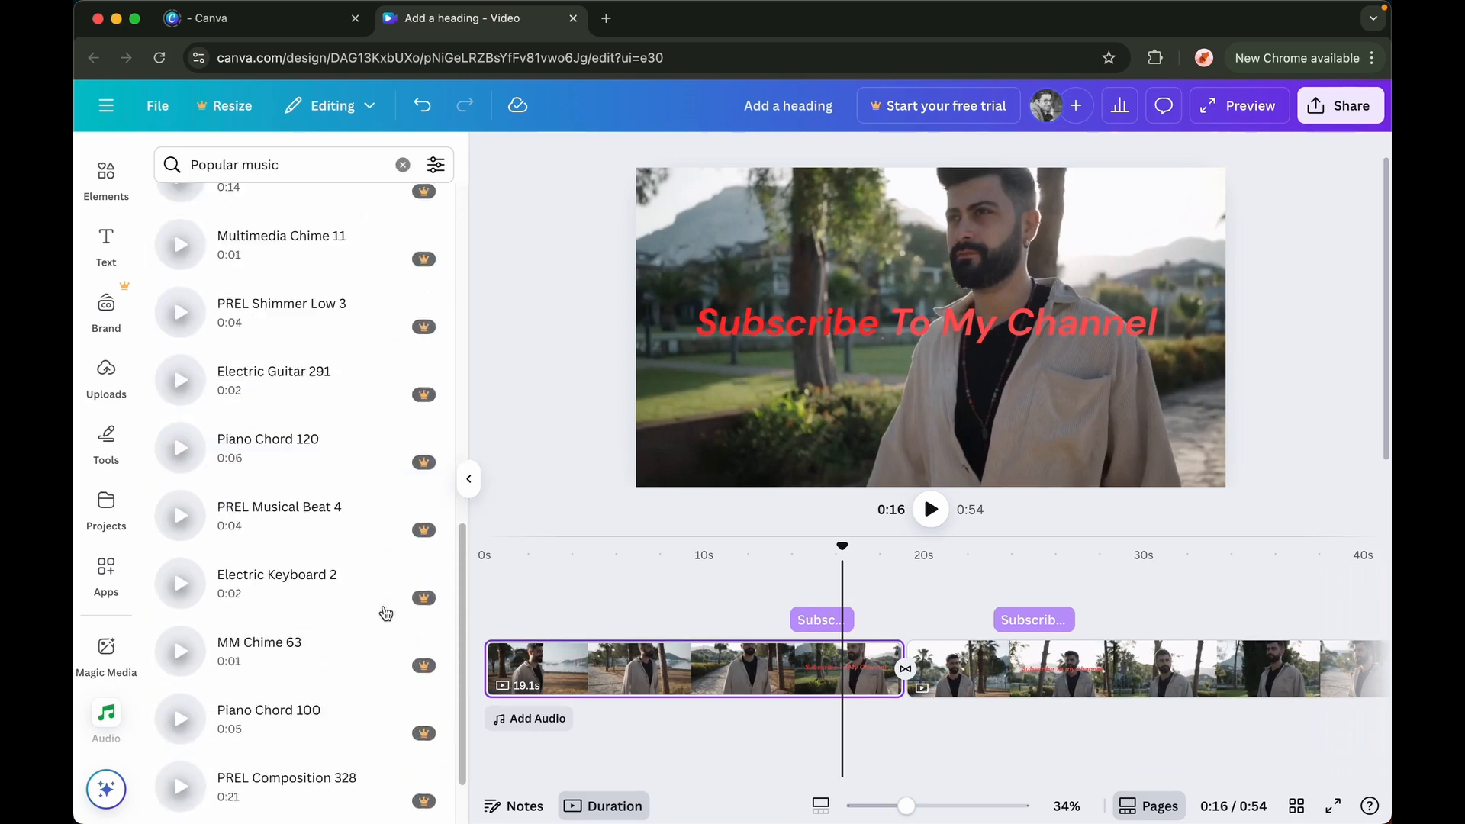
{"action": "scroll", "coordinate": [384, 612], "scroll_direction": "down", "scroll_amount": 5}
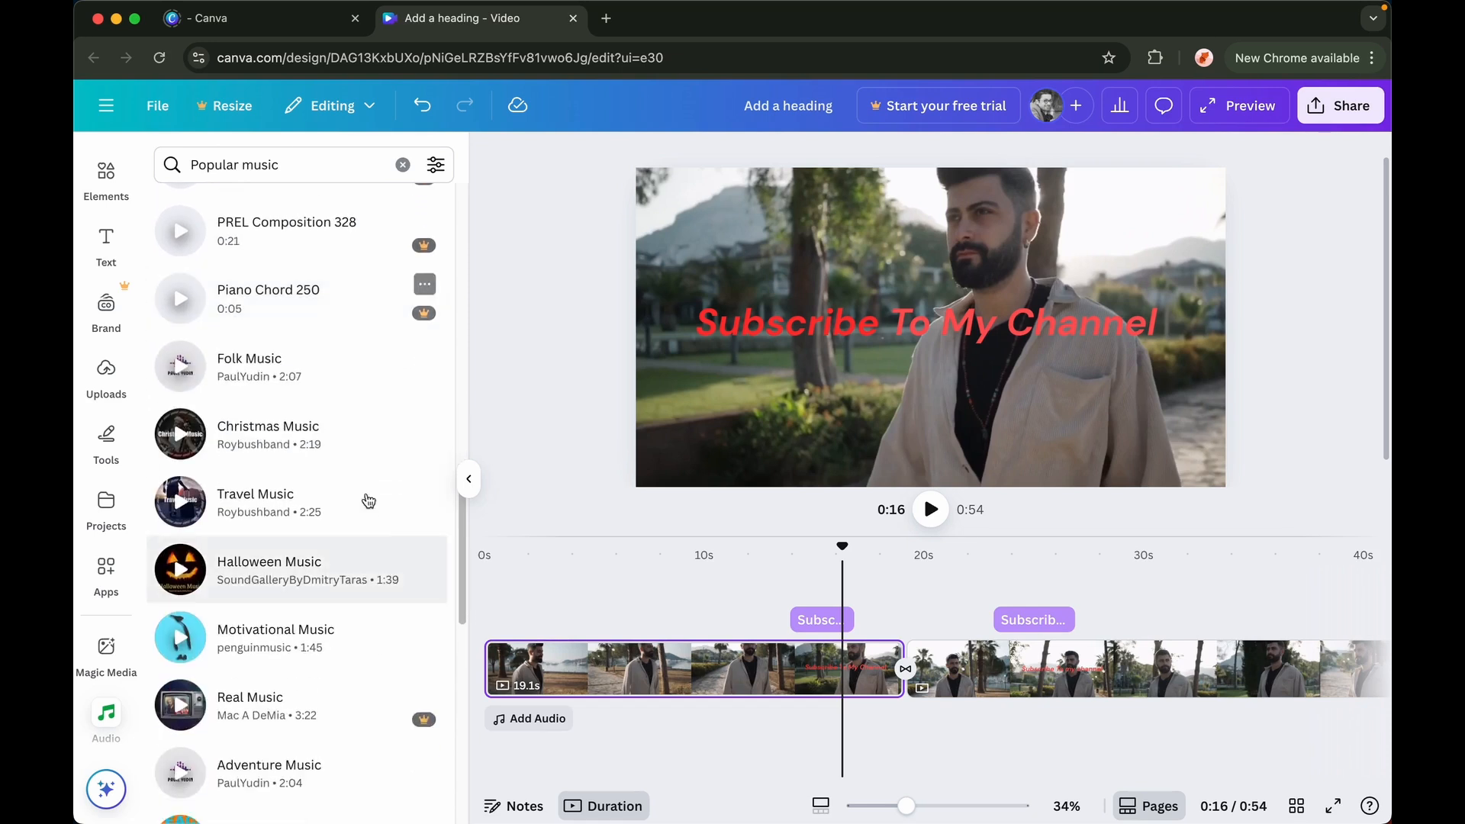
{"action": "scroll", "coordinate": [331, 529], "scroll_direction": "down", "scroll_amount": 4}
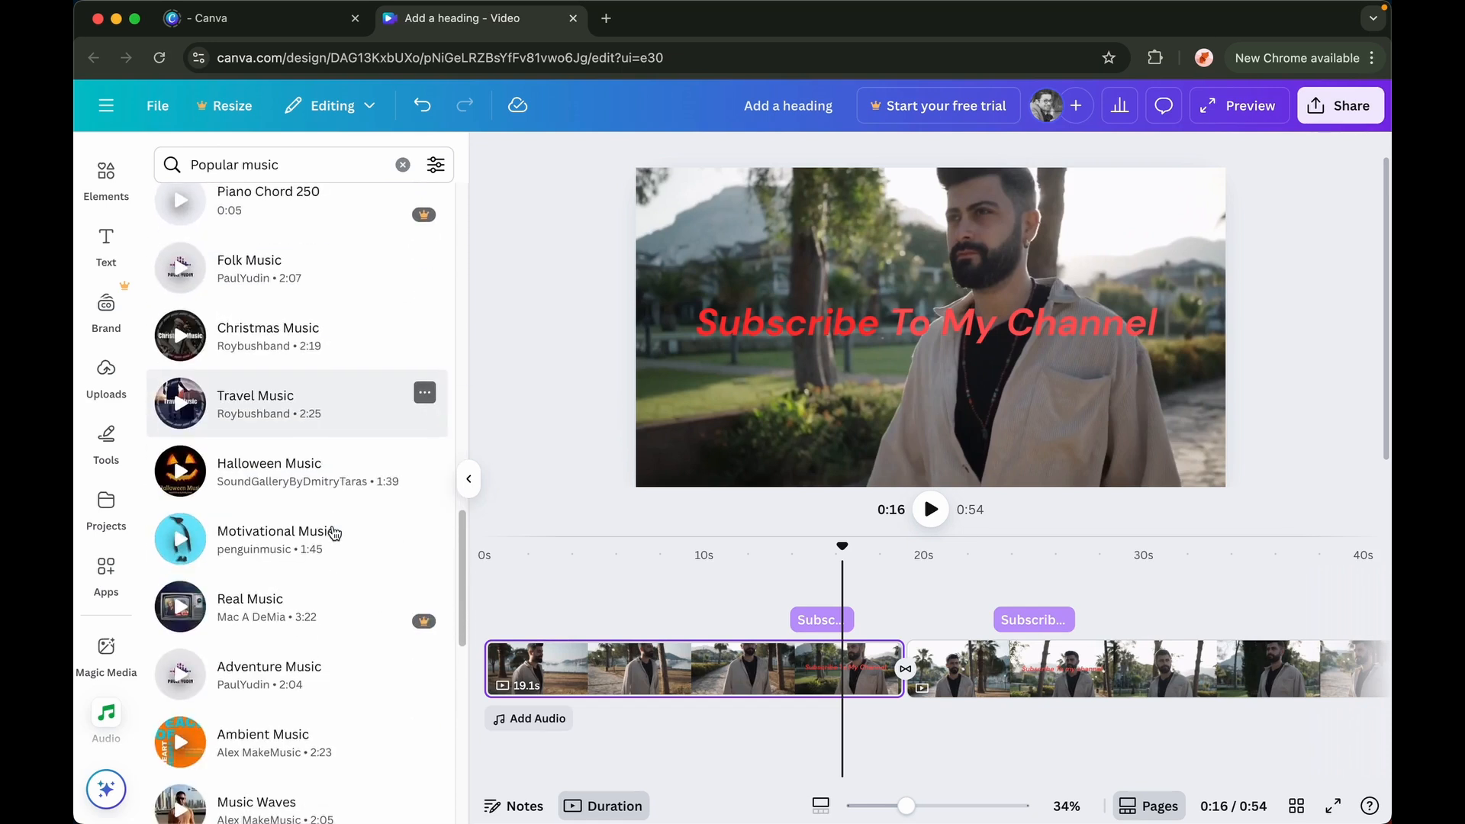
{"action": "scroll", "coordinate": [333, 533], "scroll_direction": "down", "scroll_amount": 2}
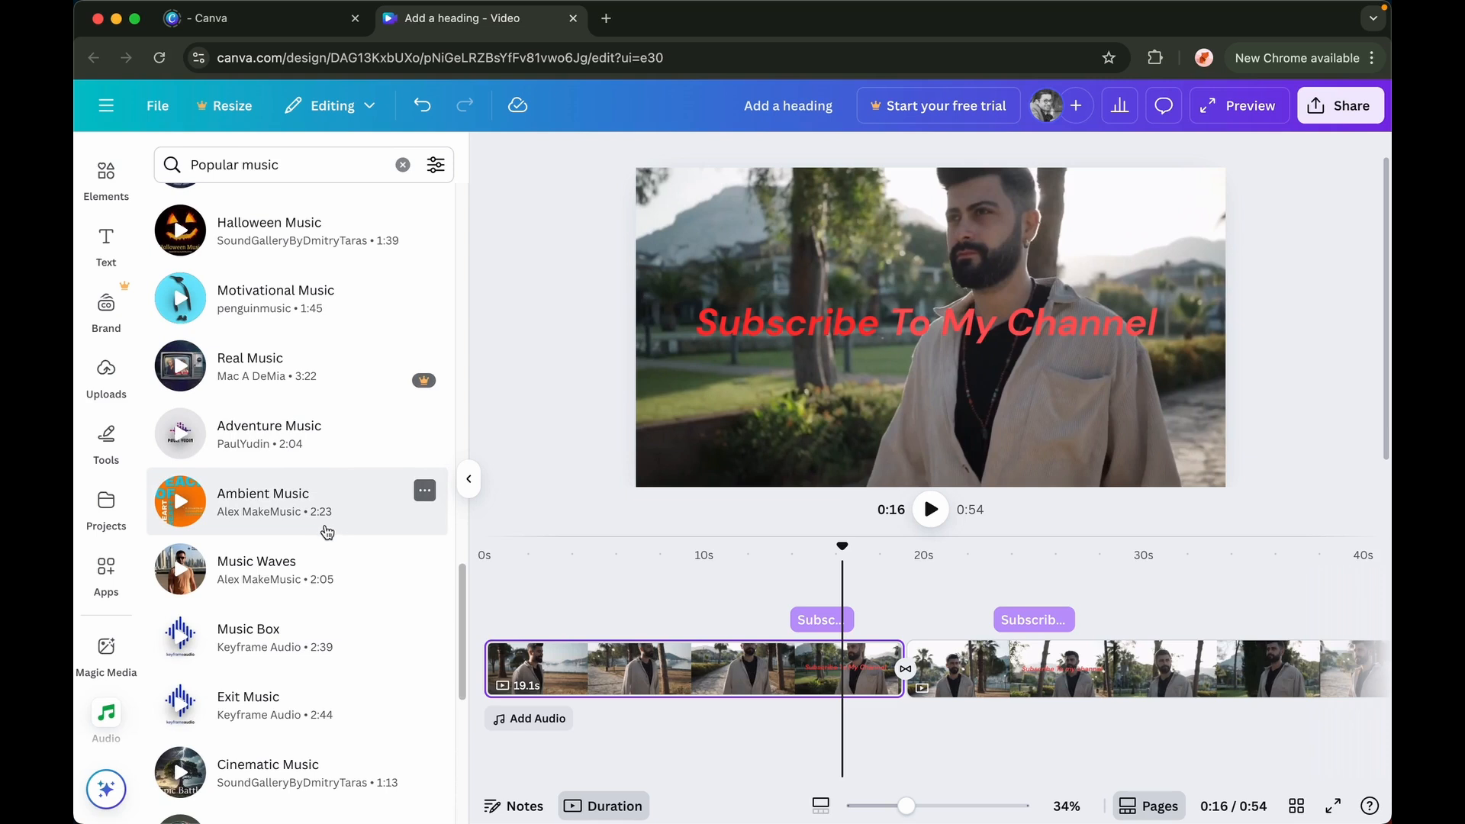
{"action": "left_click_drag", "start_coordinate": [277, 504], "coordinate": [658, 729]}
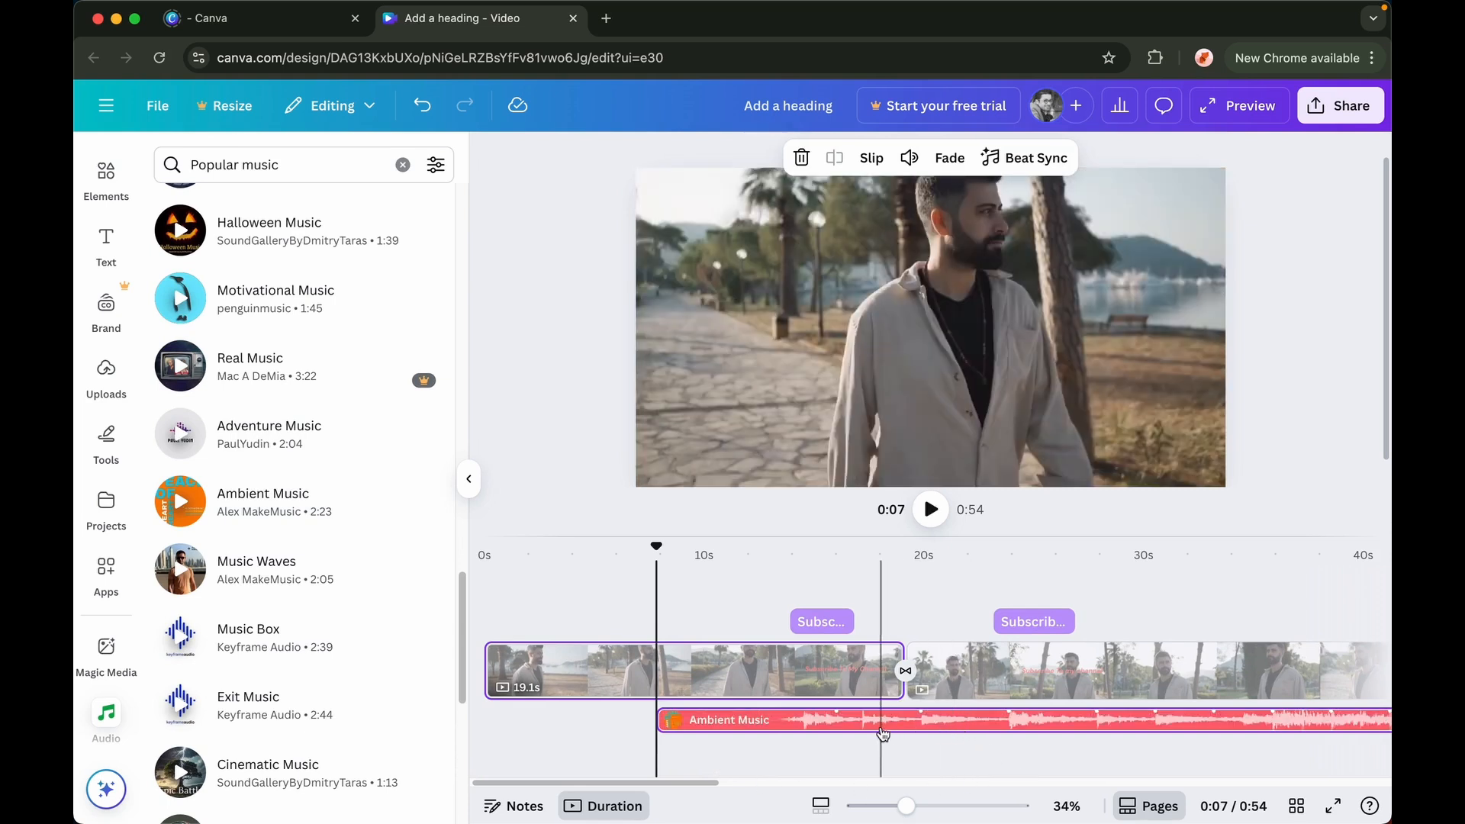
Lower the volume of the Ambient Music track slightly
{"action": "right_click", "coordinate": [880, 730]}
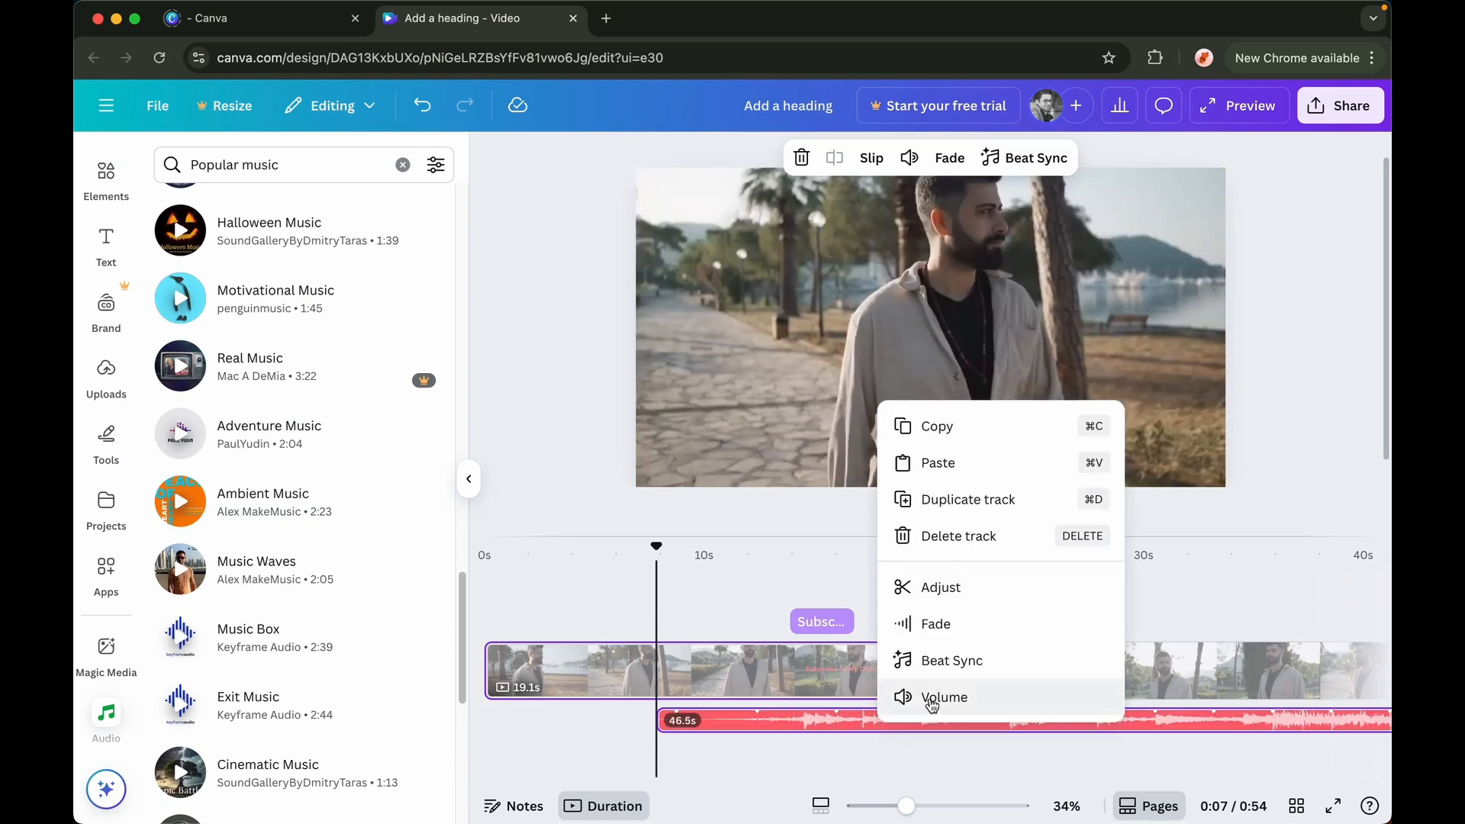
{"action": "left_click", "coordinate": [945, 698]}
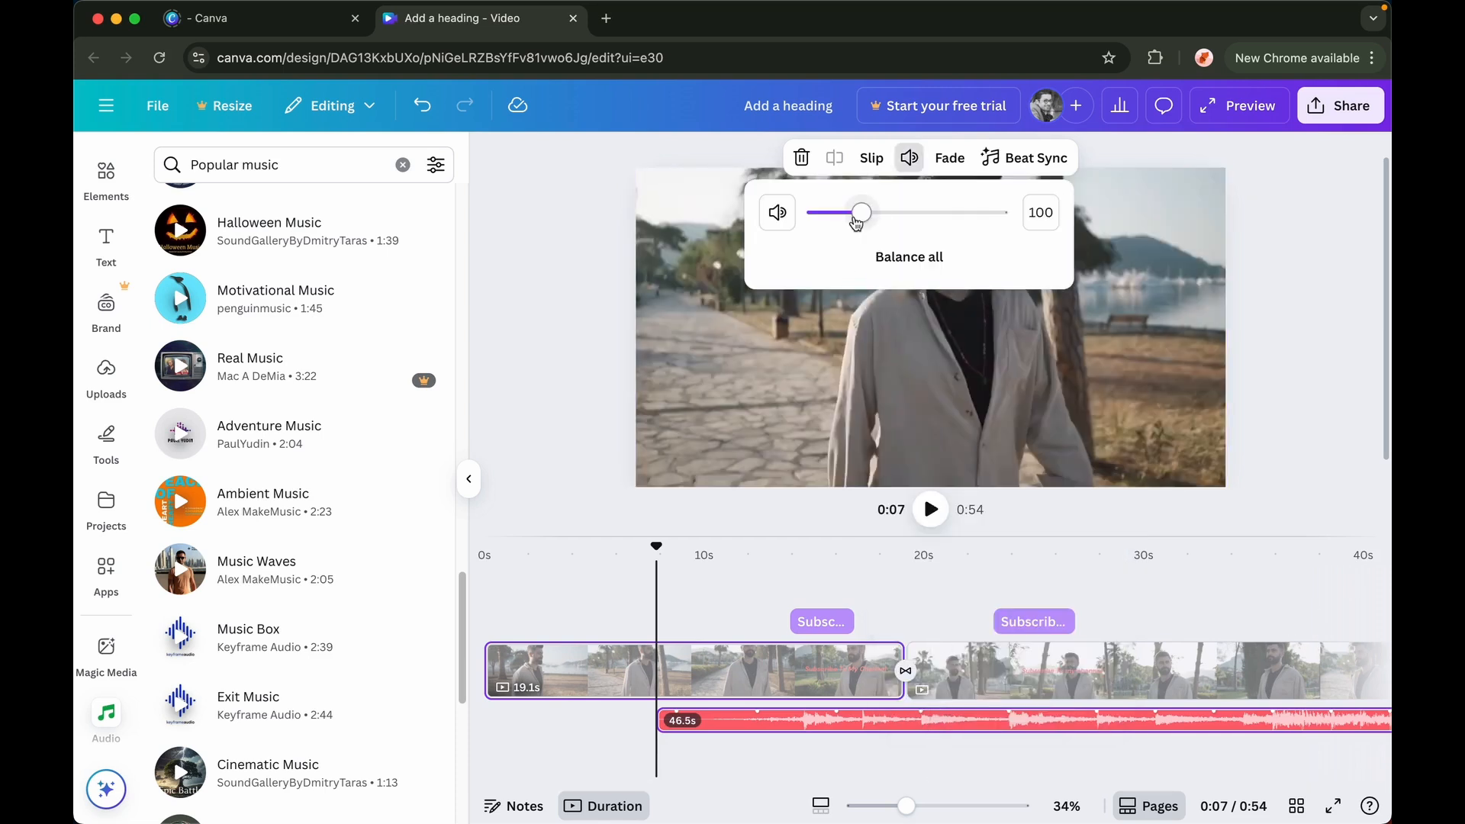
{"action": "mouse_move", "coordinate": [856, 222]}
{"action": "left_mouse_down"}
{"action": "mouse_move", "coordinate": [778, 219]}
{"action": "mouse_move", "coordinate": [831, 222]}
{"action": "left_mouse_up"}
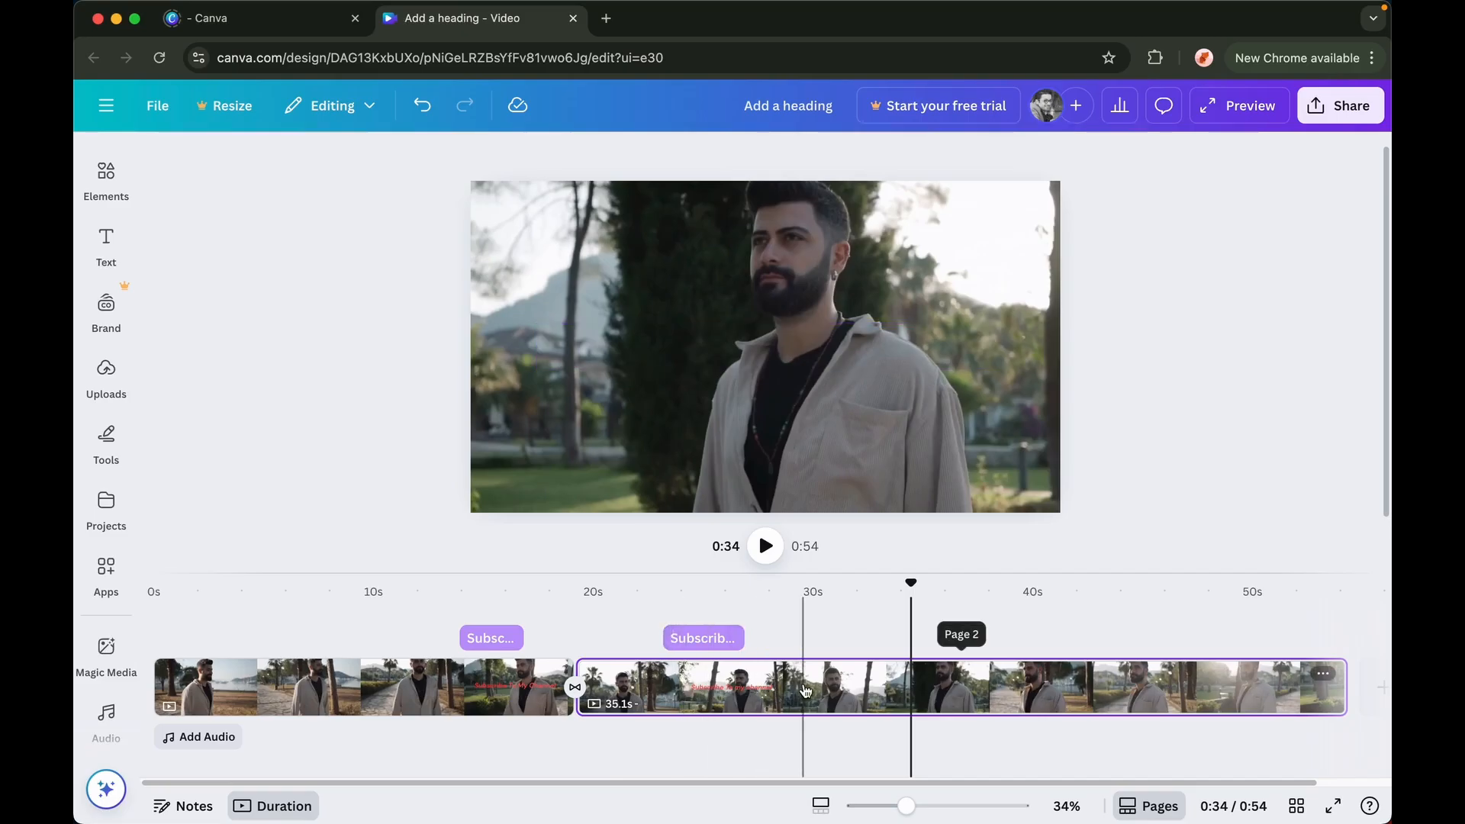
Open the second clip's adjustments and set its contrast to -4
{"action": "left_click", "coordinate": [805, 690]}
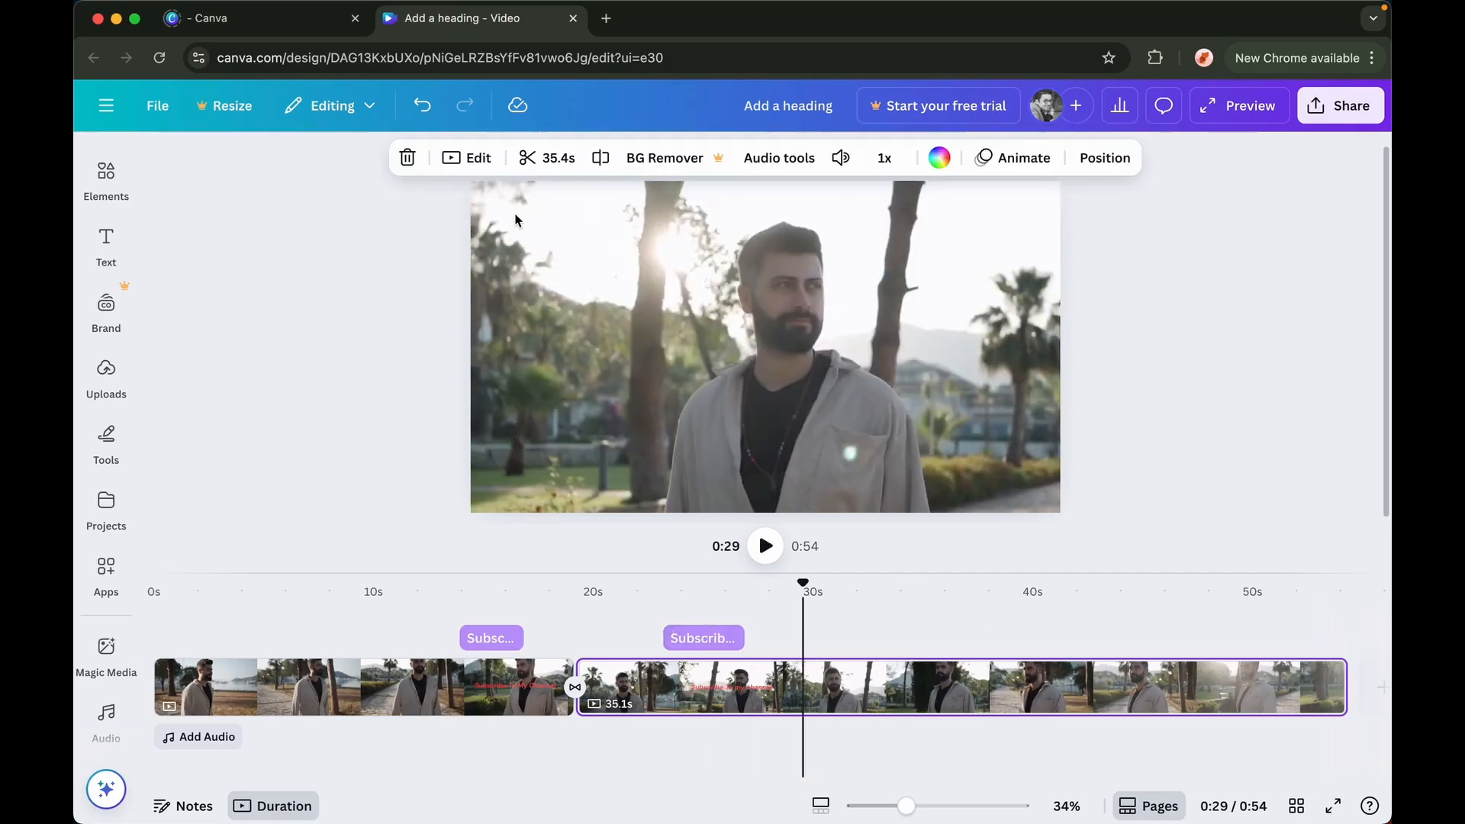
{"action": "left_click", "coordinate": [479, 158]}
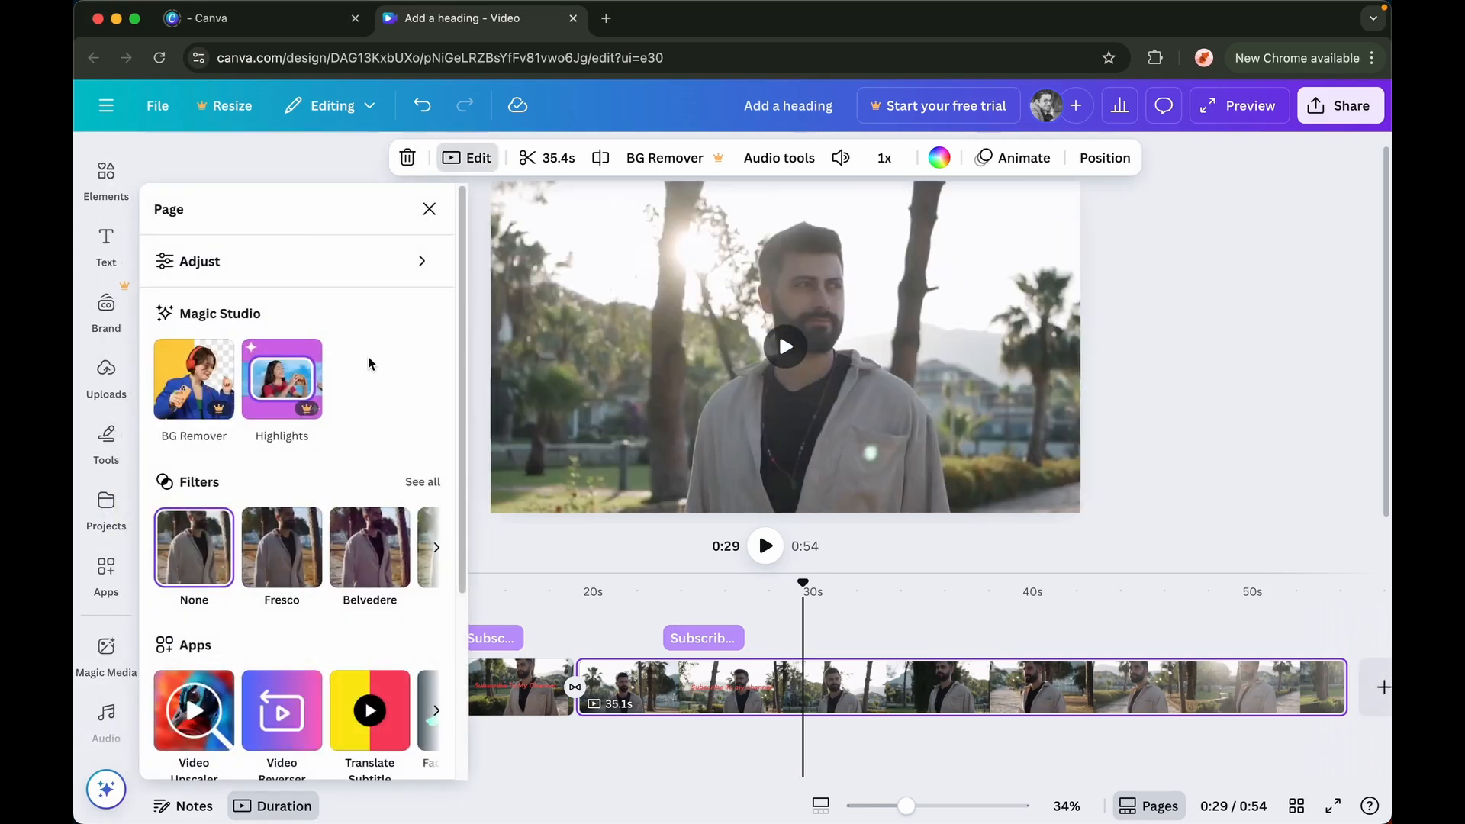
{"action": "left_click", "coordinate": [315, 265]}
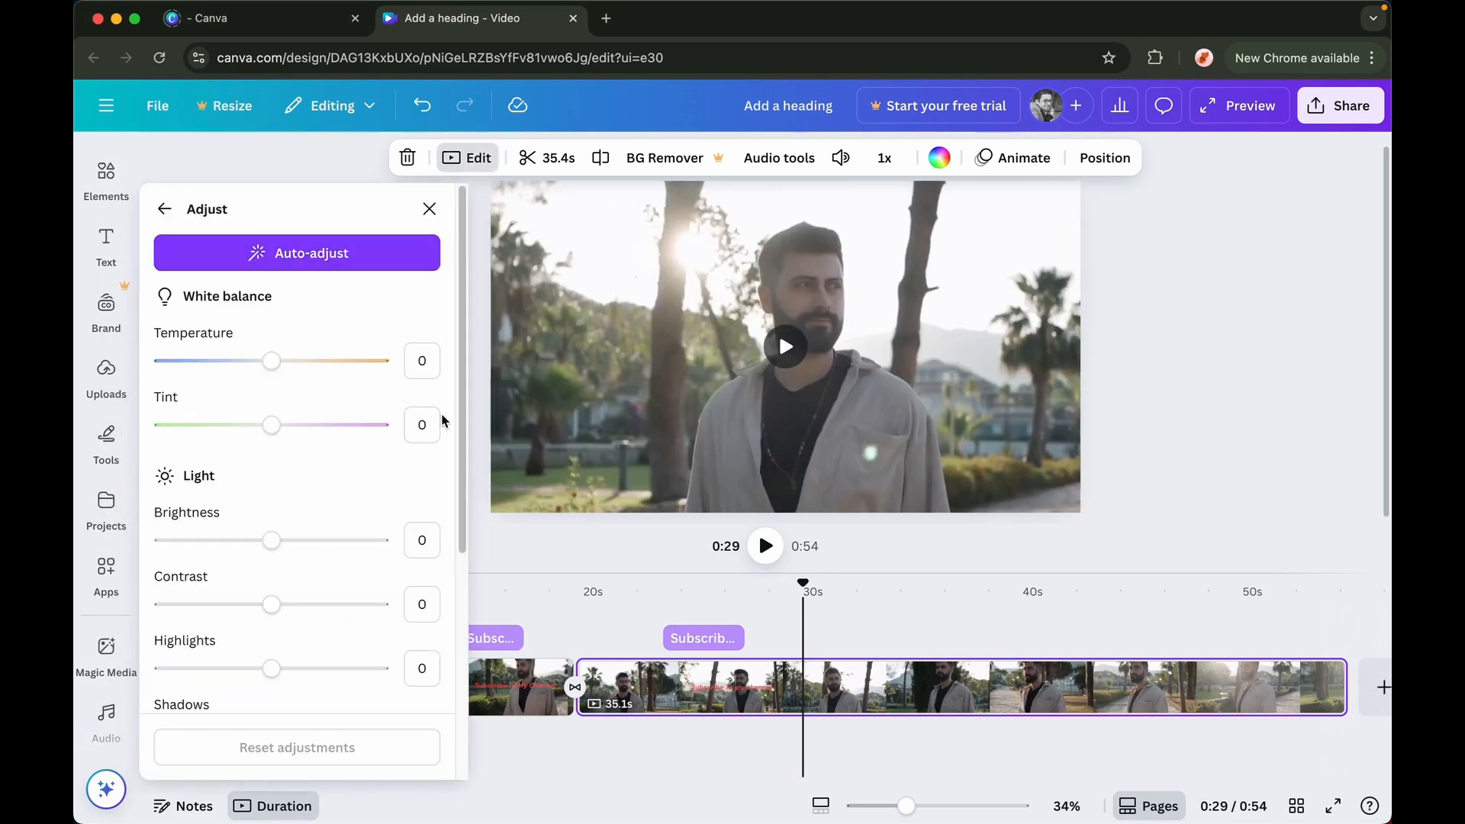
{"action": "scroll", "coordinate": [453, 484], "scroll_direction": "down", "scroll_amount": 5}
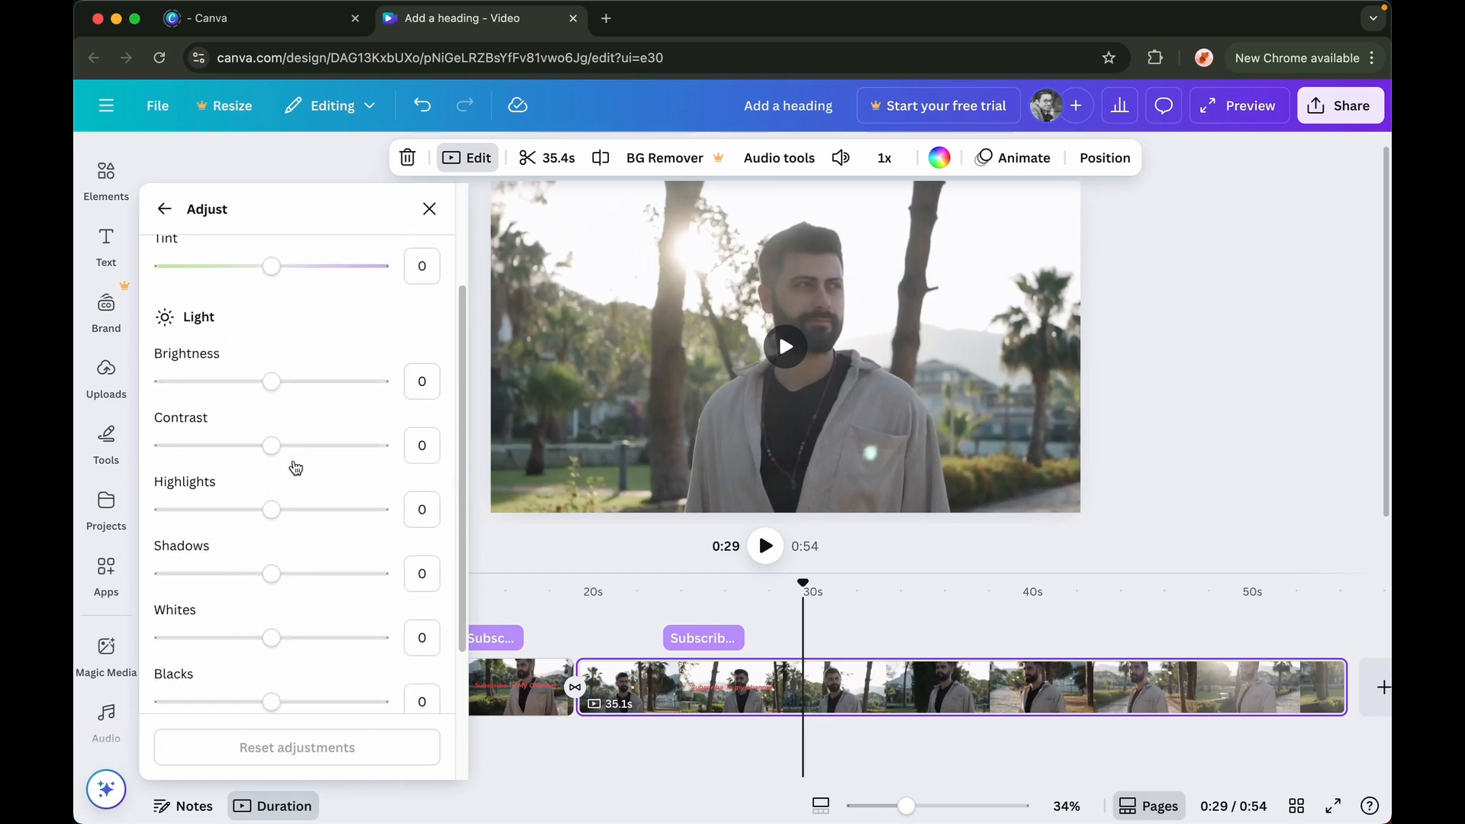
{"action": "mouse_move", "coordinate": [277, 451]}
{"action": "left_mouse_down"}
{"action": "mouse_move", "coordinate": [299, 449]}
{"action": "mouse_move", "coordinate": [252, 448]}
{"action": "mouse_move", "coordinate": [269, 452]}
{"action": "left_mouse_up"}
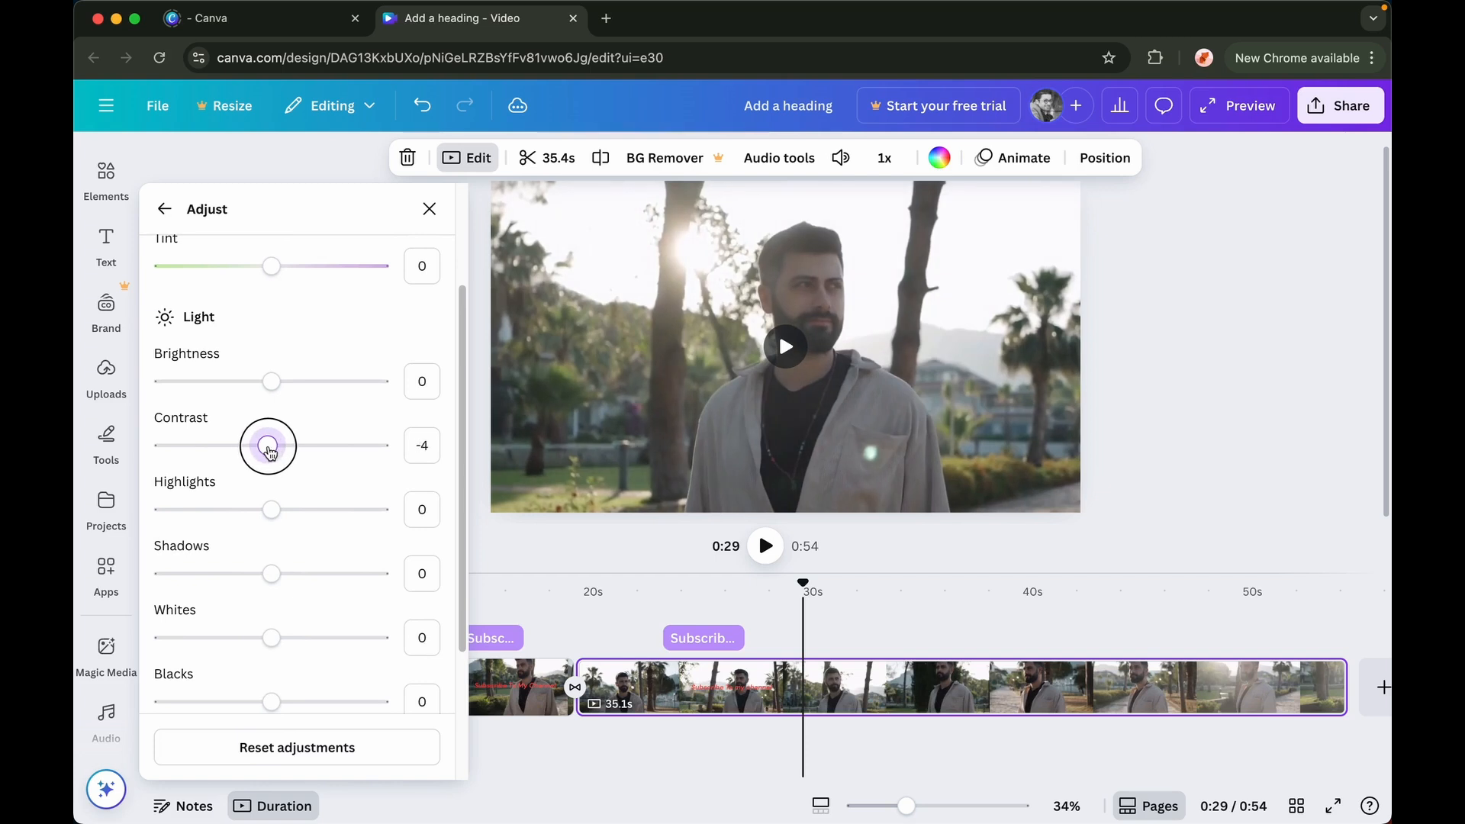
{"action": "left_click", "coordinate": [169, 217]}
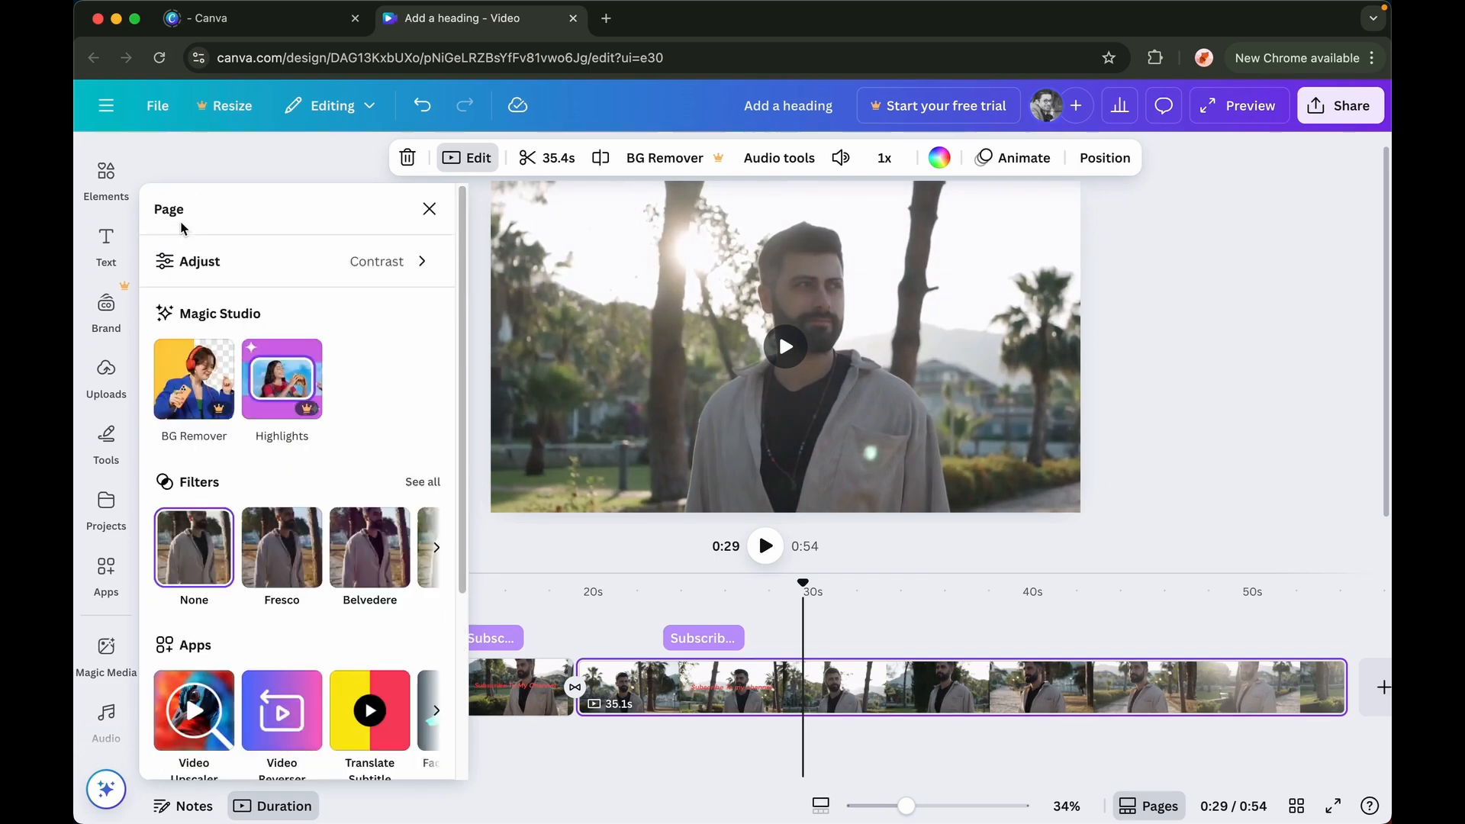
Try the Aero, Fresco and Belvedere filters on the second clip, leaving Belvedere applied
{"action": "left_click", "coordinate": [412, 483]}
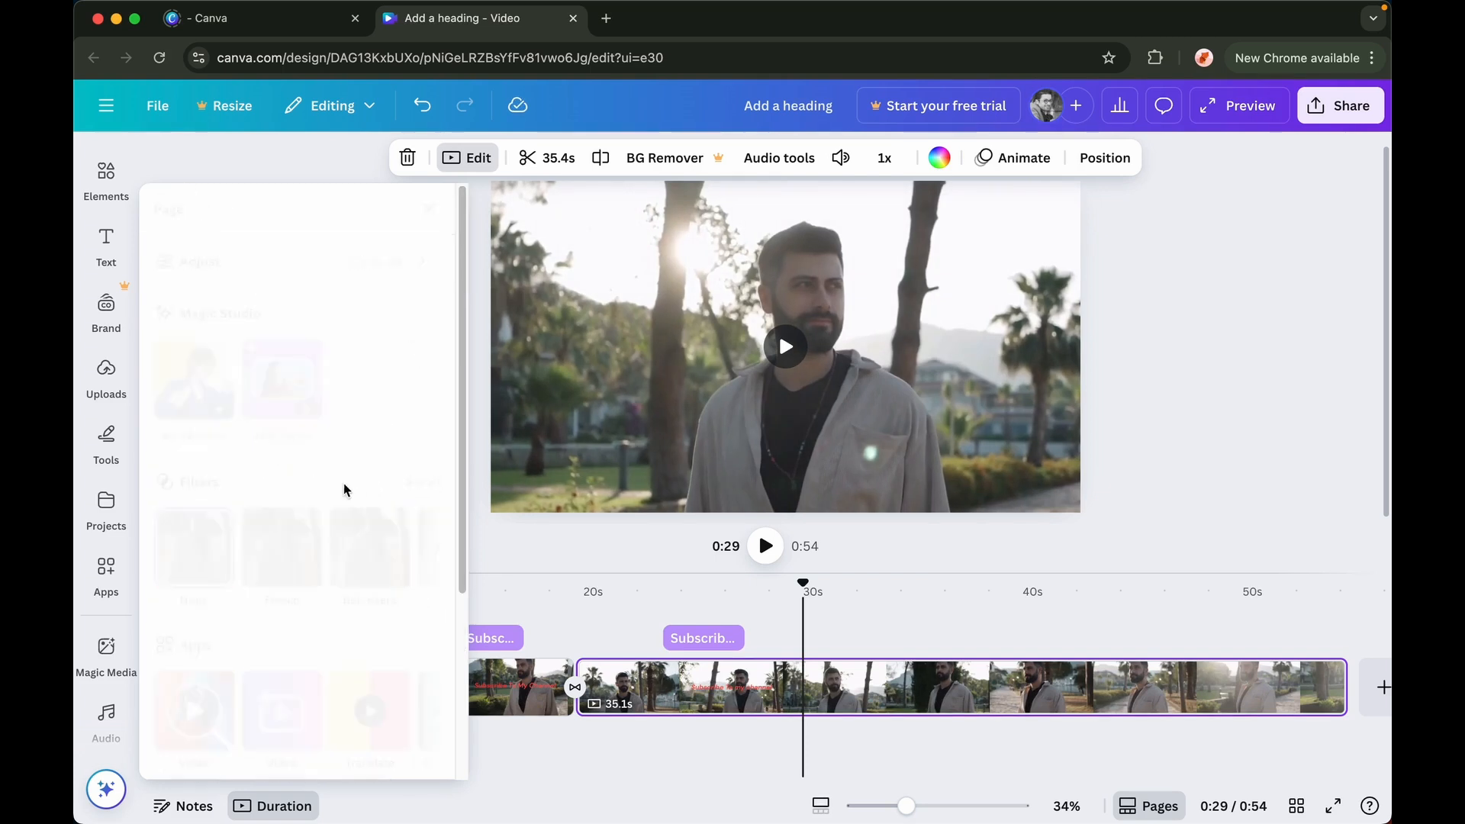
{"action": "scroll", "coordinate": [297, 534], "scroll_direction": "down", "scroll_amount": 1}
{"action": "left_click", "coordinate": [300, 544]}
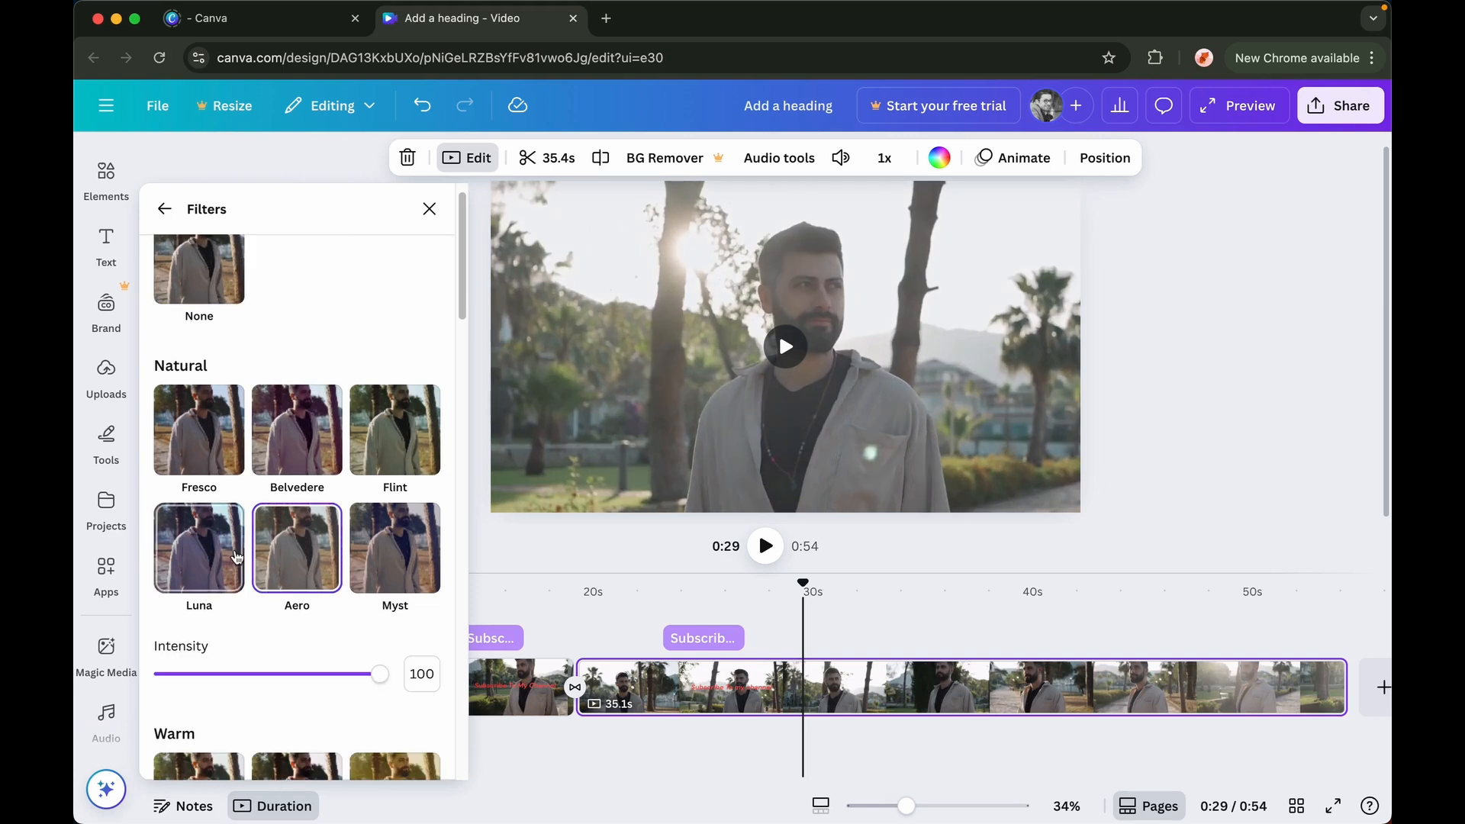
{"action": "left_click", "coordinate": [204, 442]}
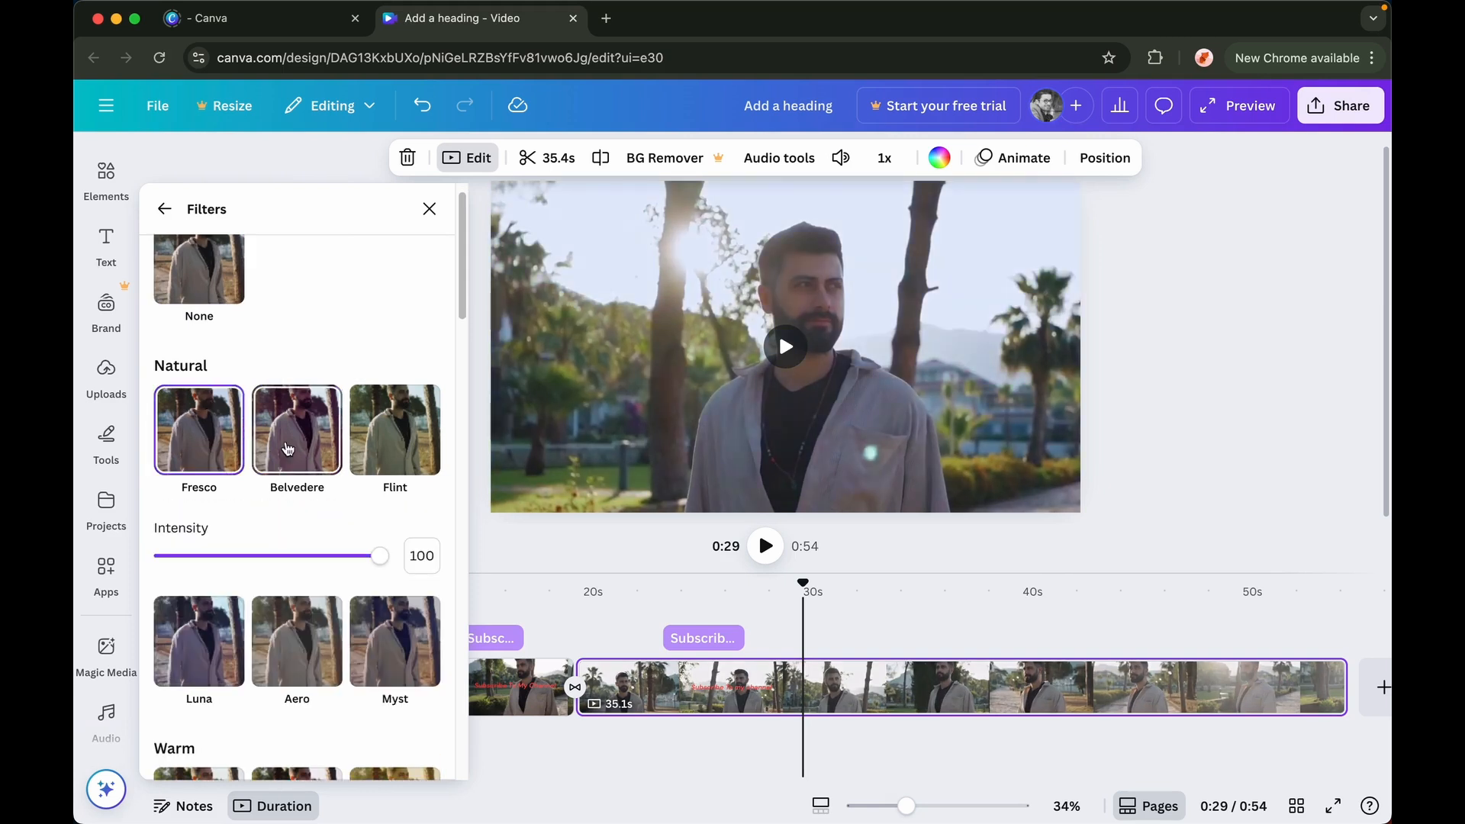
{"action": "left_click", "coordinate": [297, 431]}
{"action": "scroll", "coordinate": [347, 473], "scroll_direction": "down", "scroll_amount": 8}
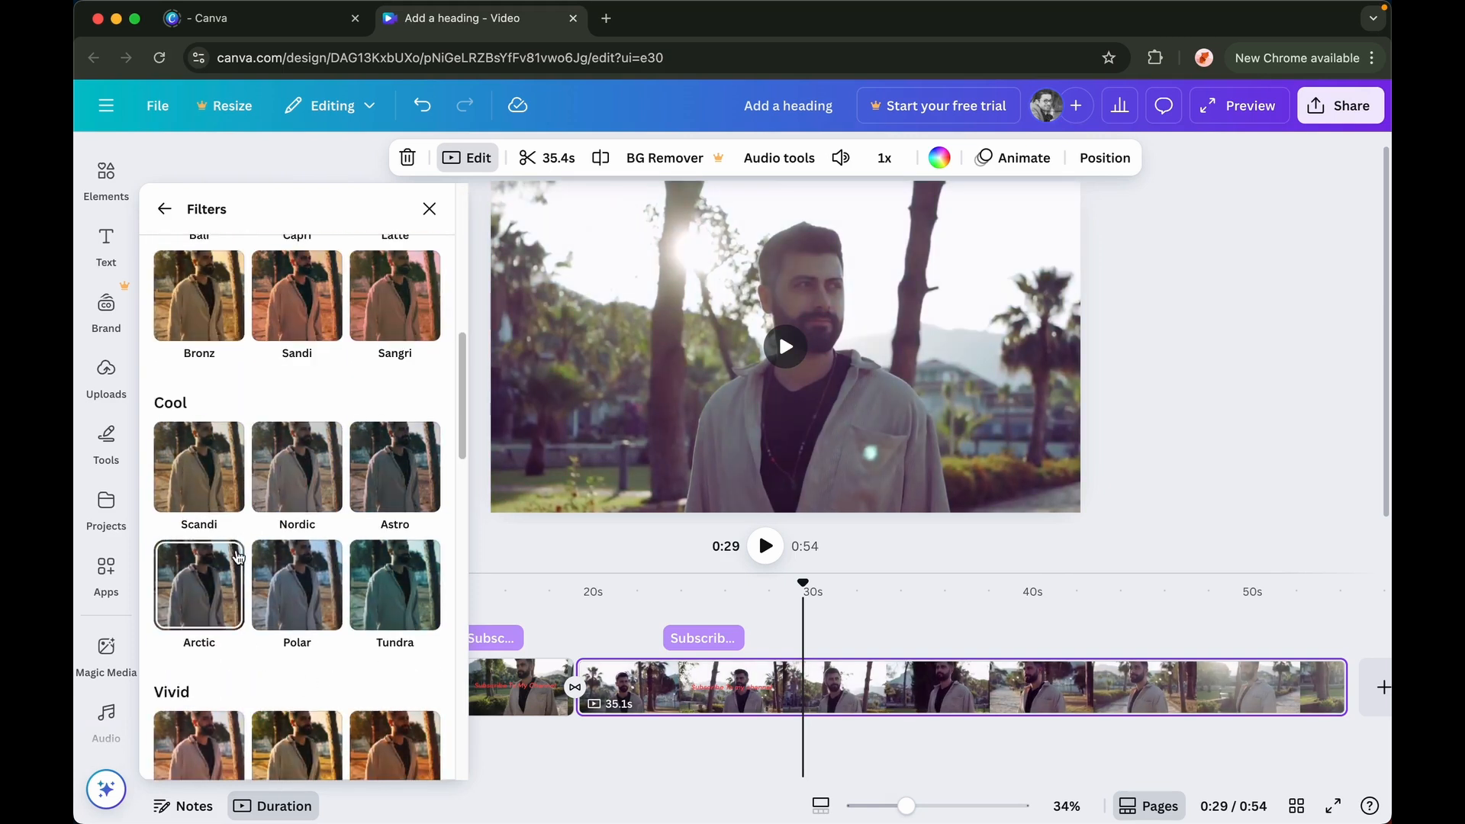
{"action": "scroll", "coordinate": [351, 483], "scroll_direction": "down", "scroll_amount": 5}
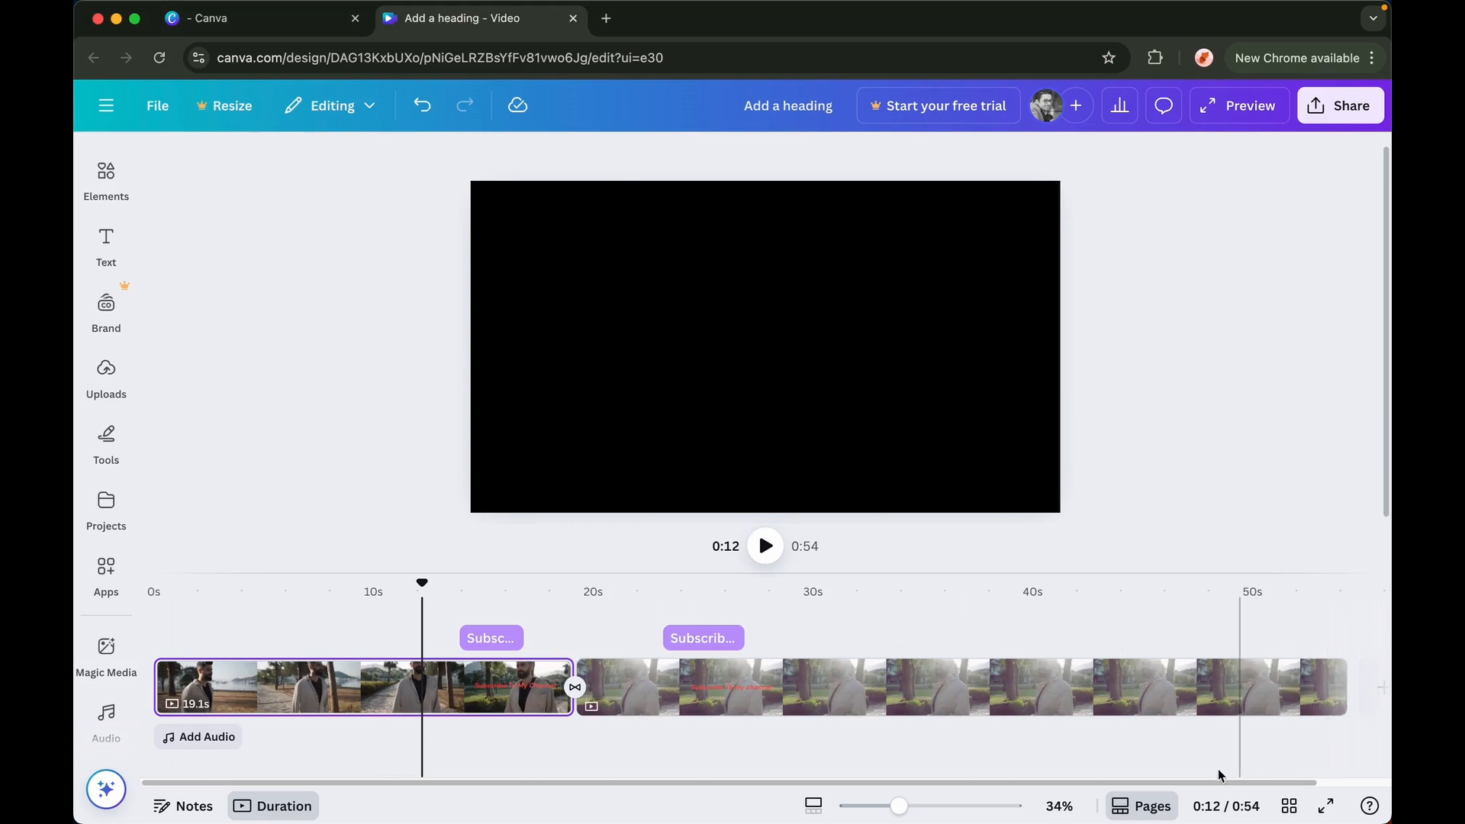
Open the sharing options and start downloading the video
{"action": "left_click_drag", "start_coordinate": [1206, 783], "coordinate": [1263, 783]}
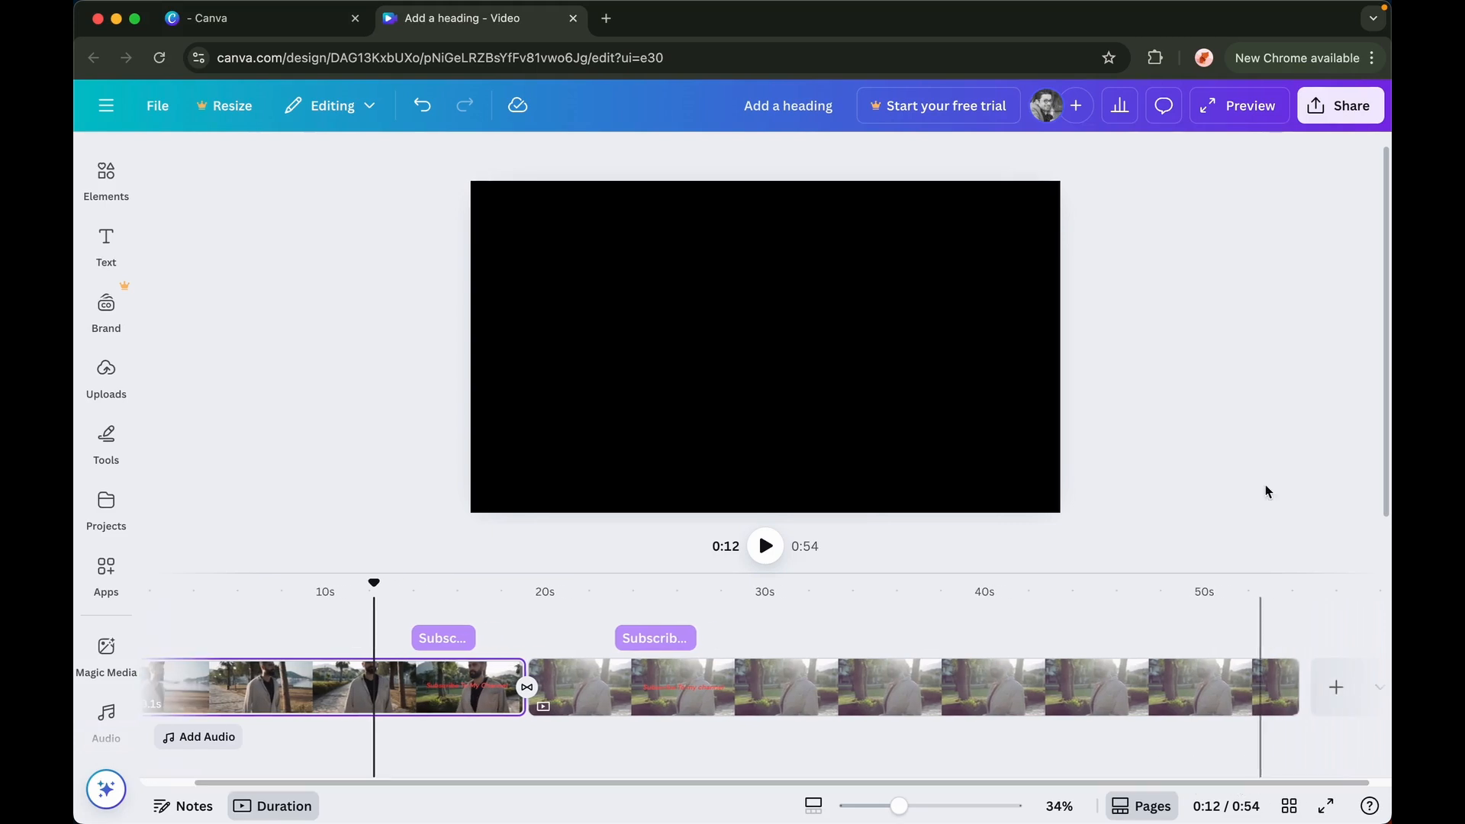
{"action": "left_click", "coordinate": [1335, 111]}
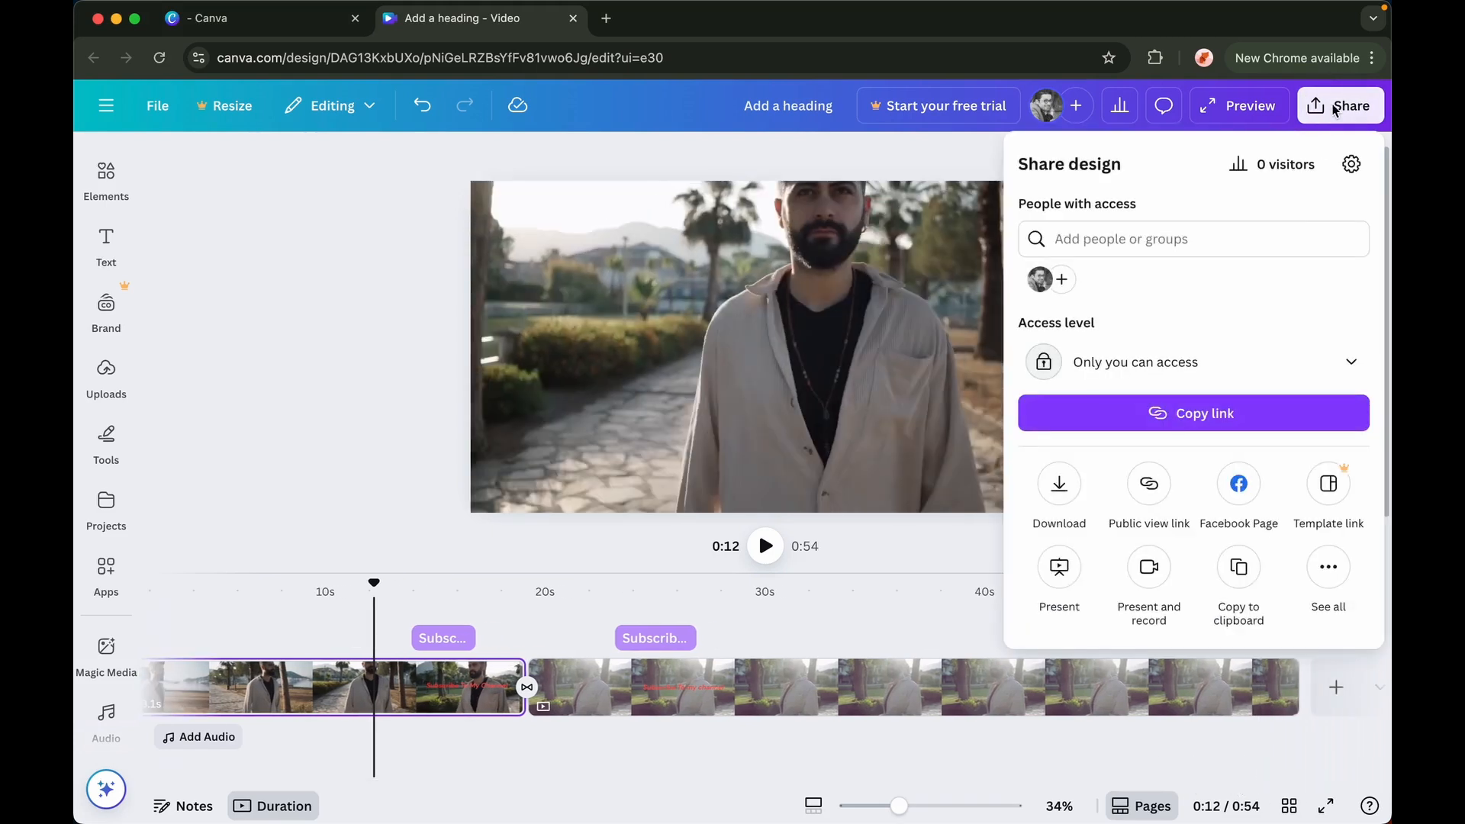
{"action": "left_click", "coordinate": [1074, 495]}
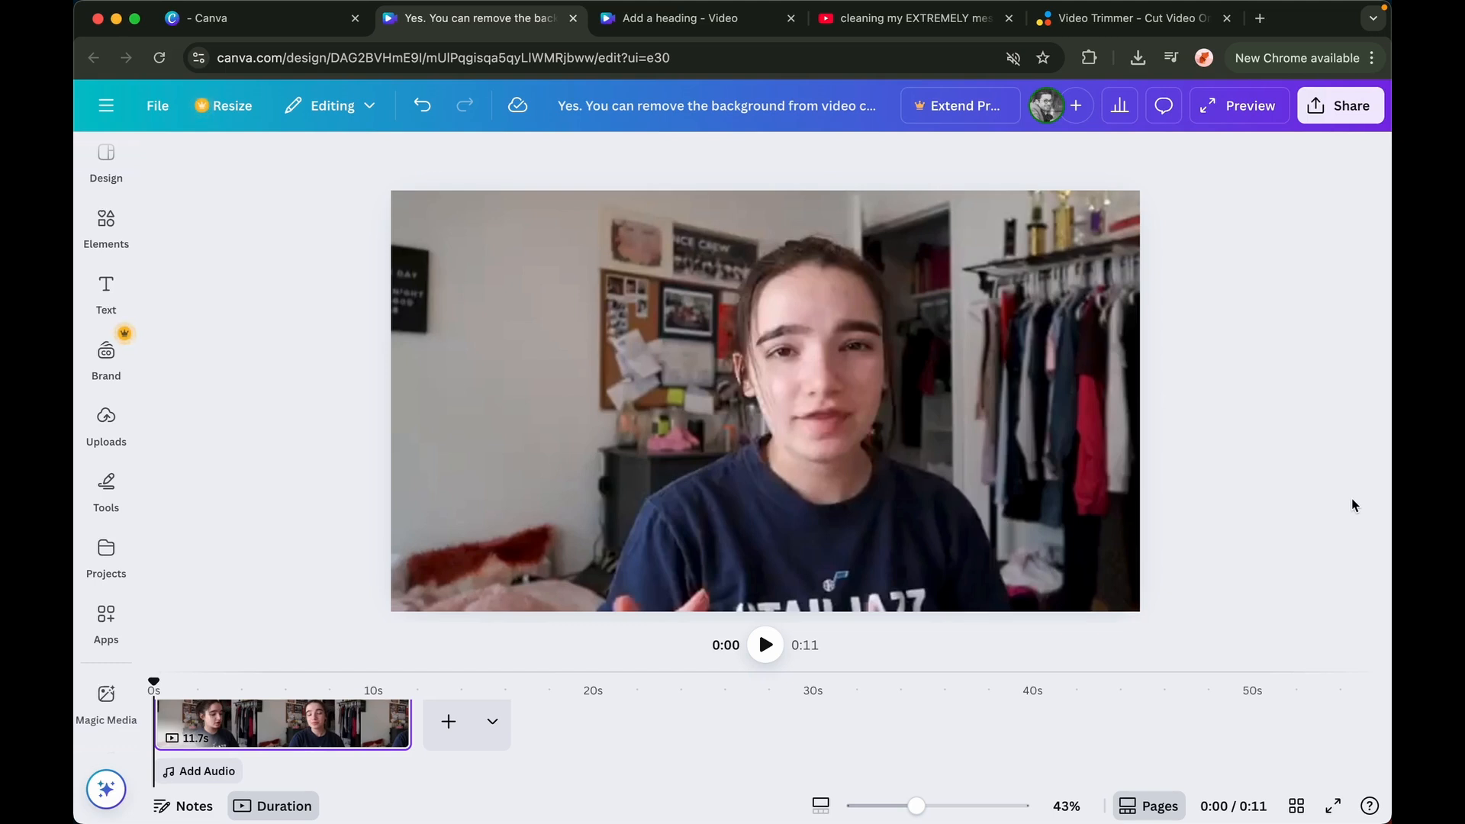
In the other video design, remove the background from the clip and scrub back to preview it
{"action": "left_click_drag", "start_coordinate": [697, 667], "coordinate": [698, 650]}
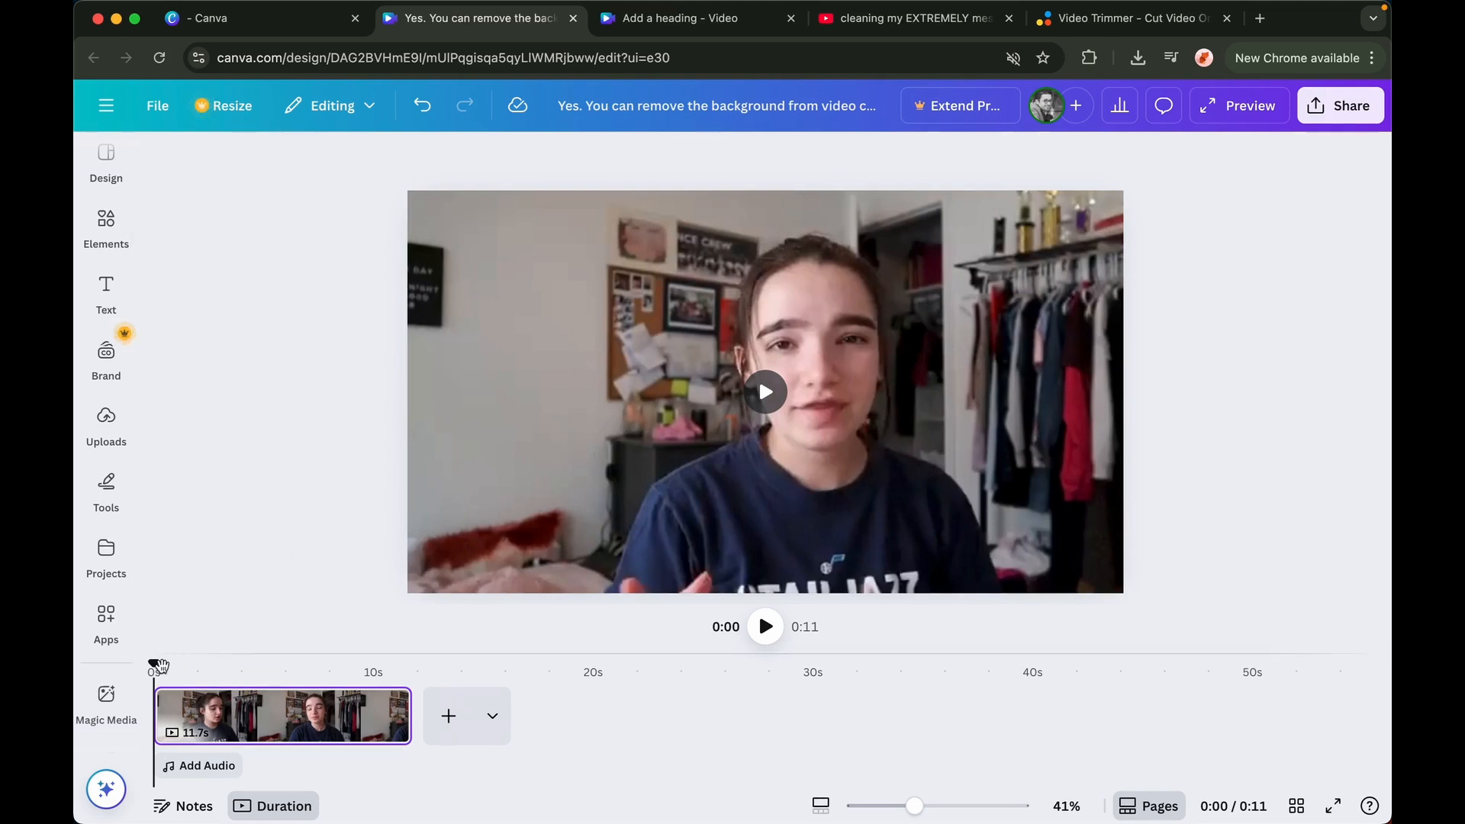
{"action": "mouse_move", "coordinate": [174, 706]}
{"action": "left_click_drag", "start_coordinate": [153, 664], "coordinate": [334, 664]}
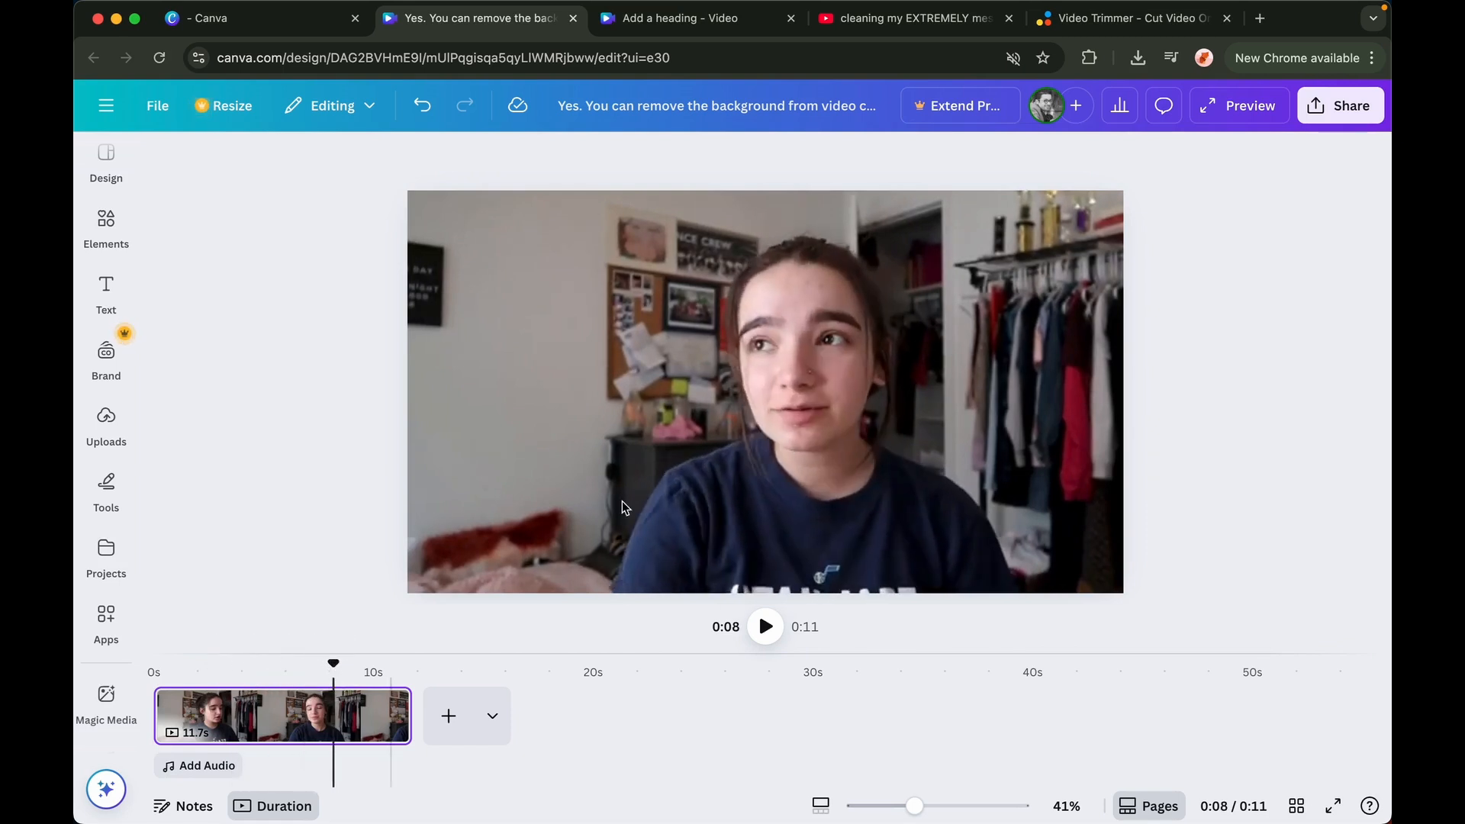
{"action": "left_click", "coordinate": [680, 382]}
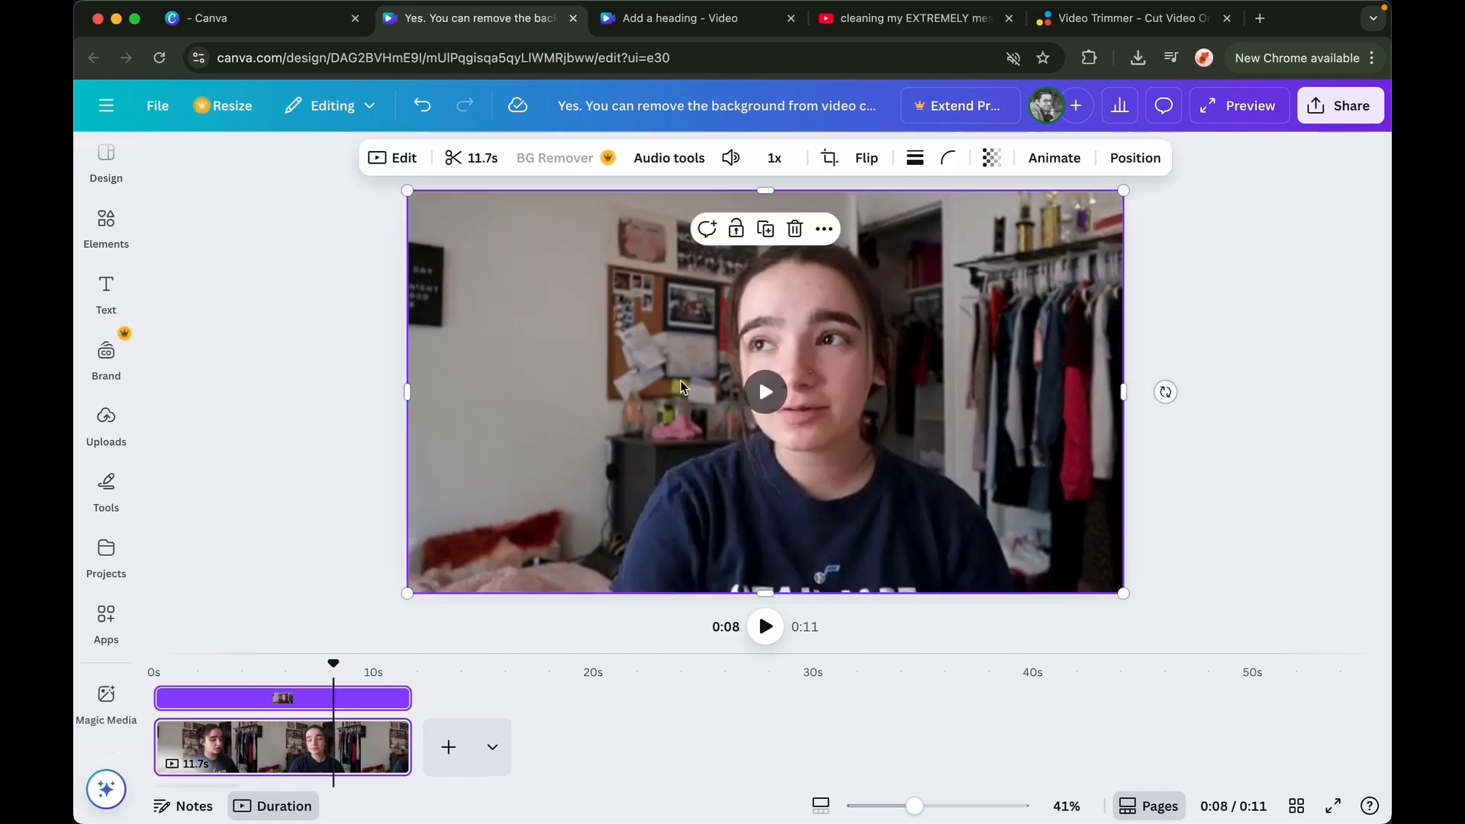
{"action": "left_click", "coordinate": [567, 167]}
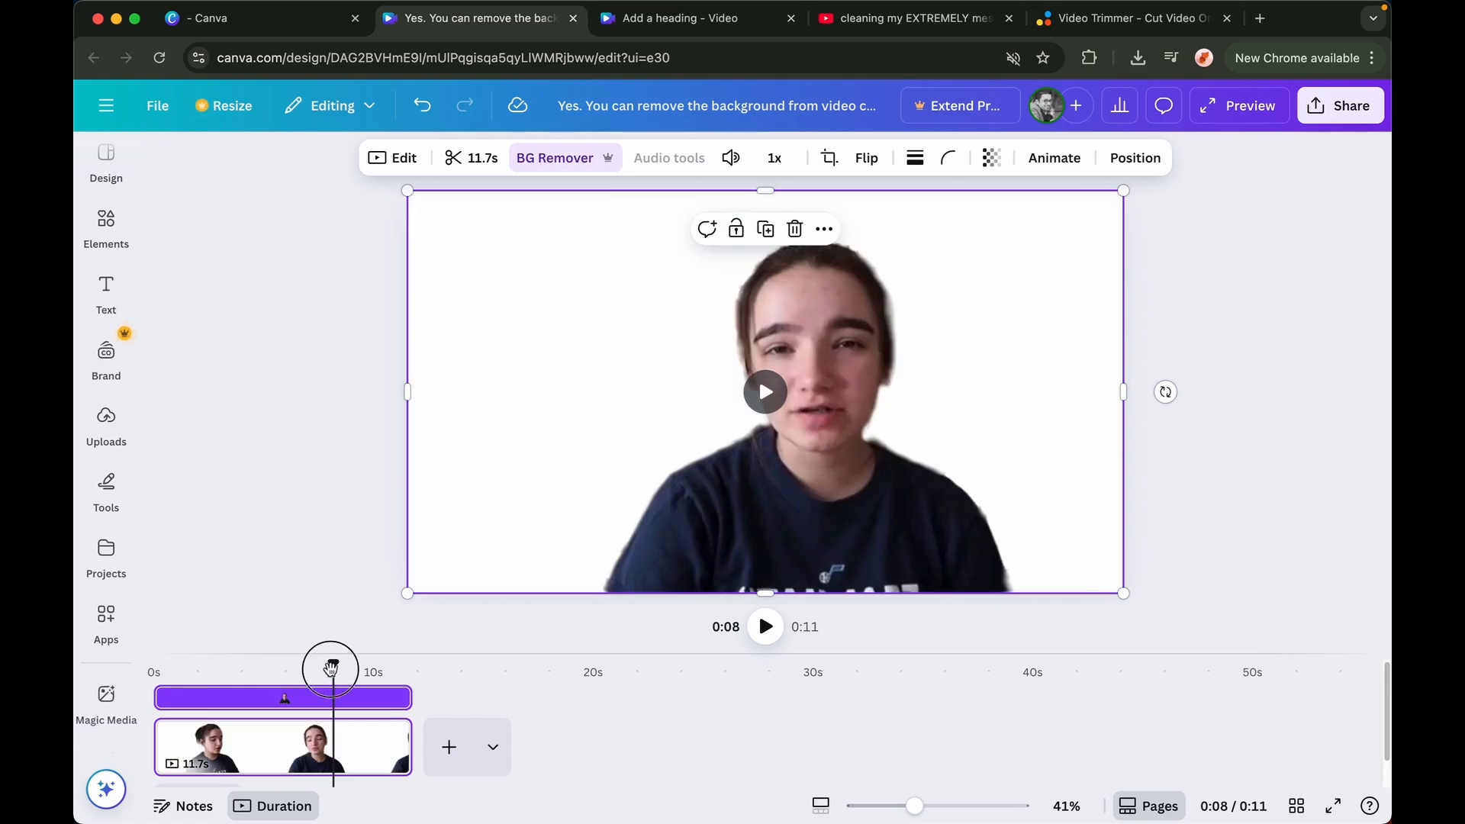
{"action": "left_click_drag", "start_coordinate": [330, 668], "coordinate": [193, 661]}
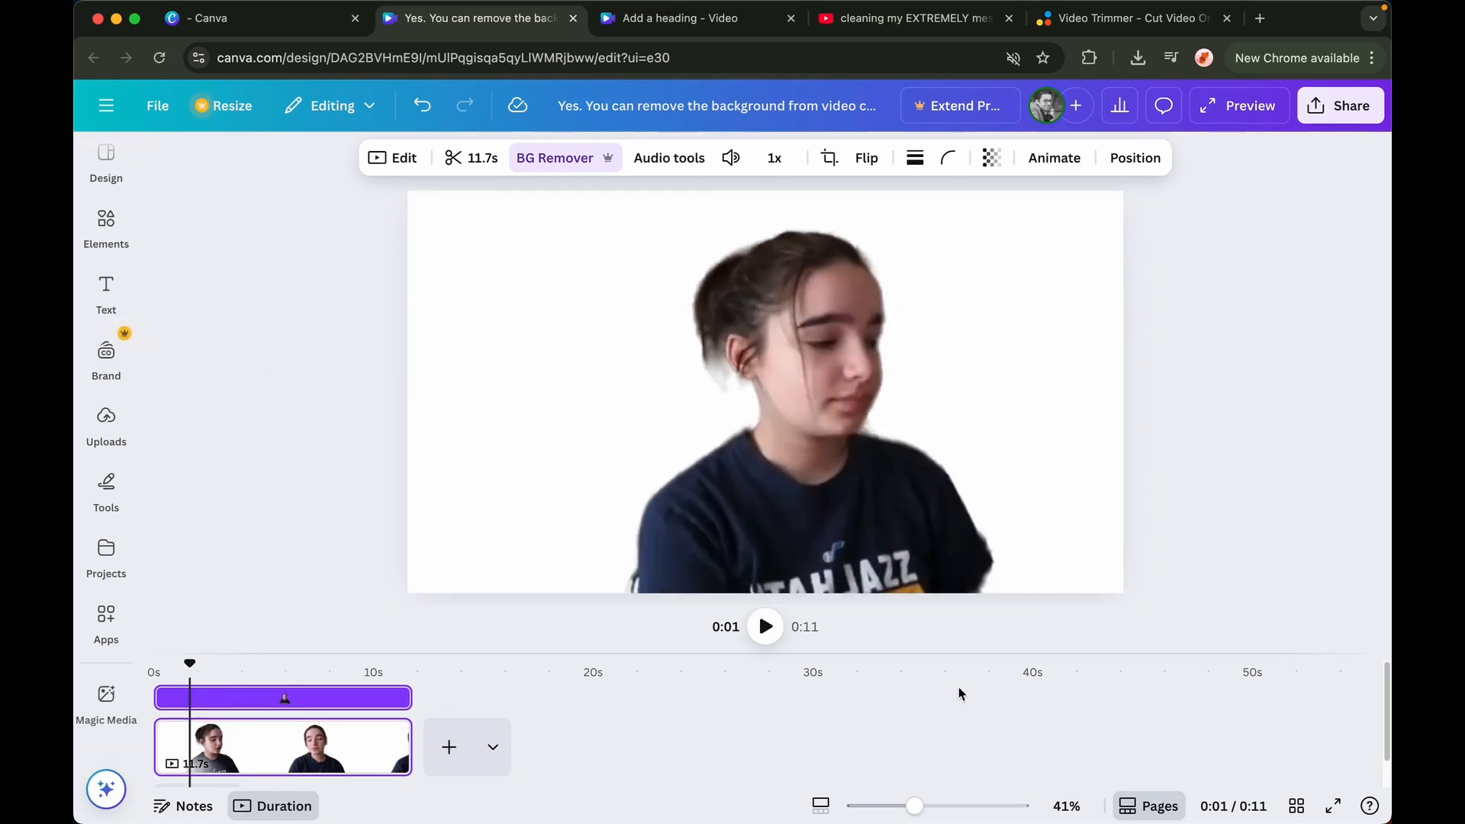
Play and pause the background-removed clip to preview it, then undo the last change
{"action": "left_click", "coordinate": [765, 628]}
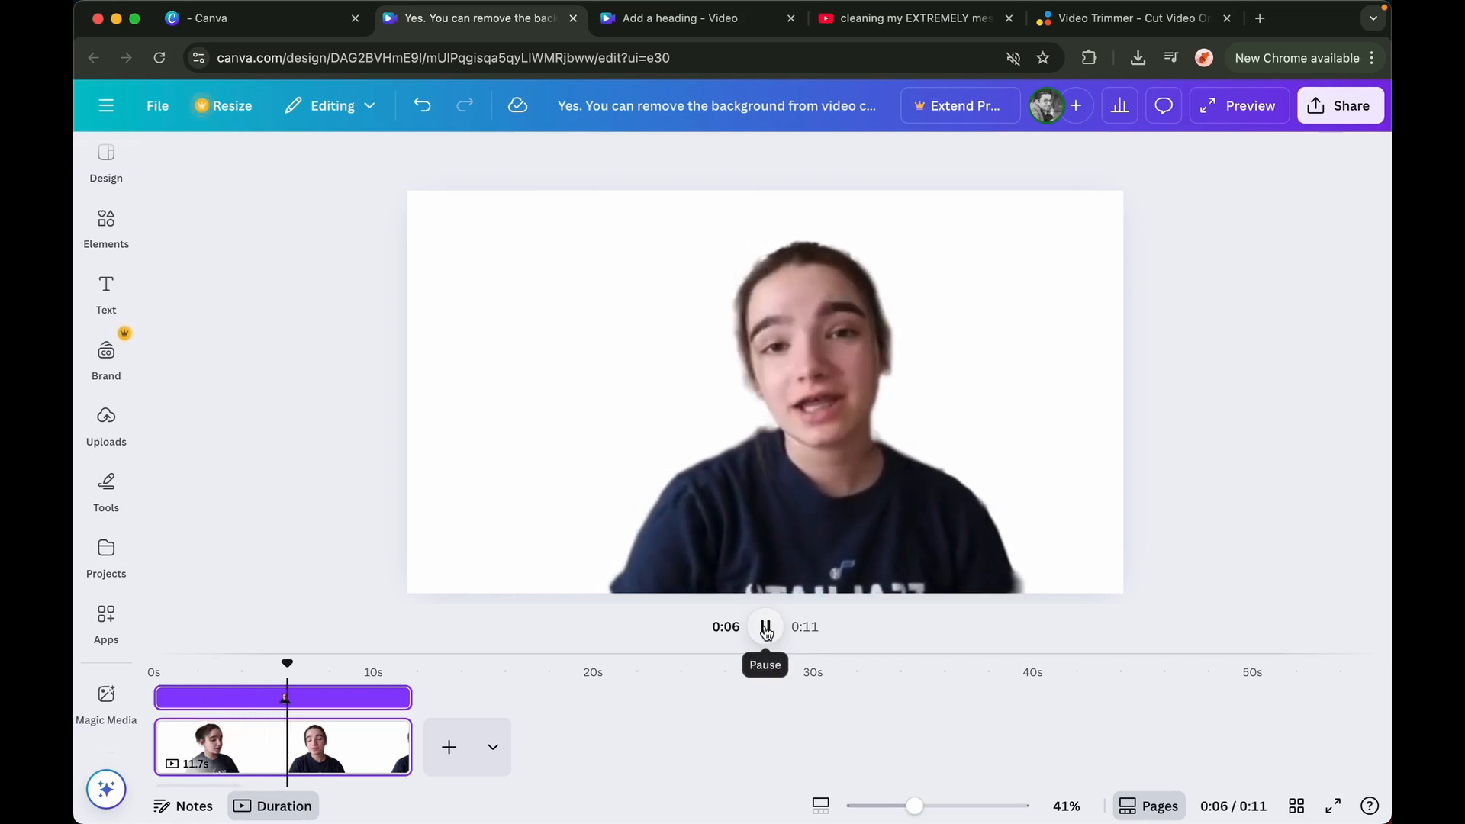
{"action": "left_click", "coordinate": [767, 630]}
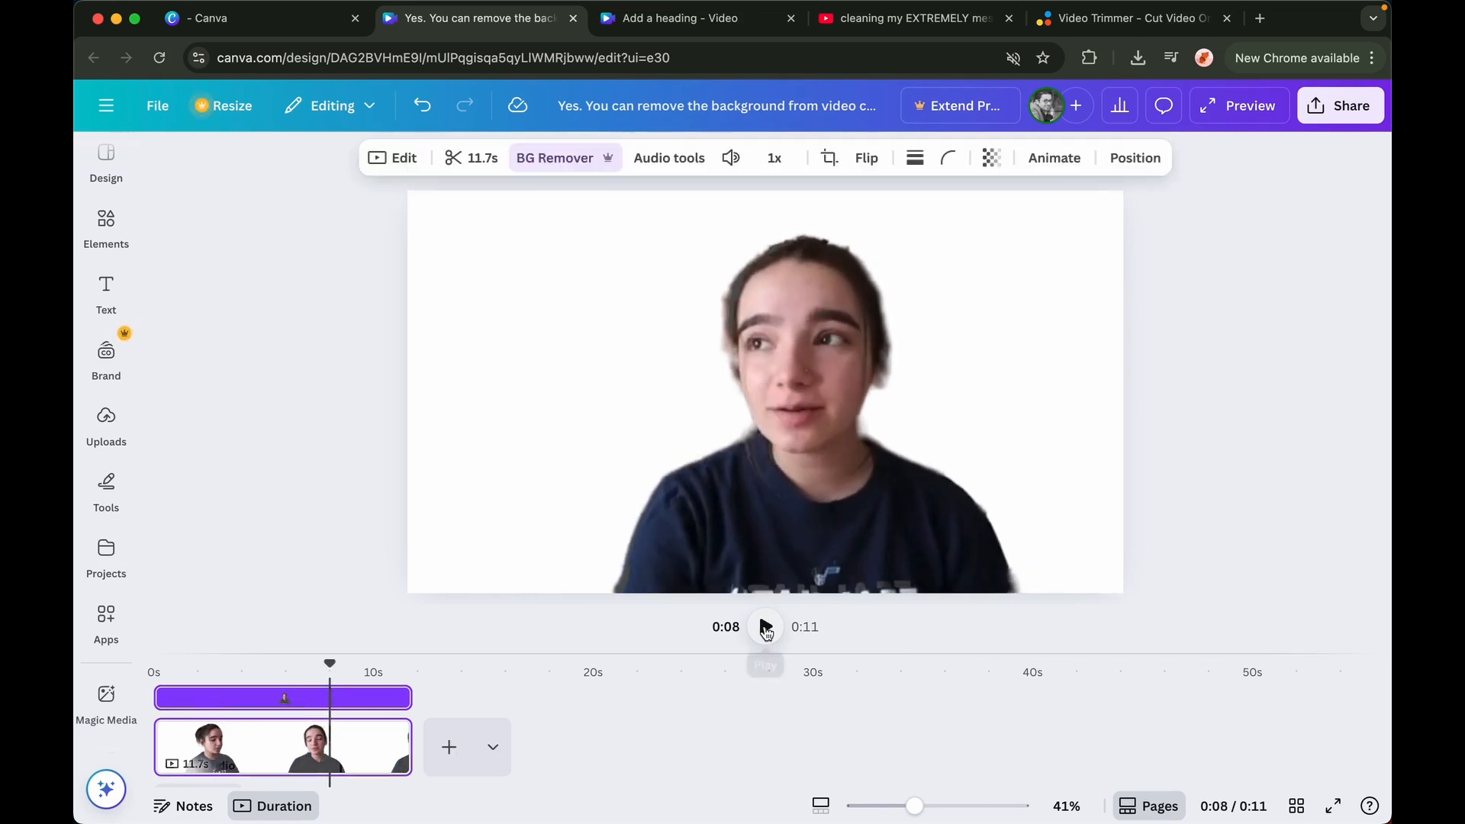
{"action": "key", "text": "super+z"}
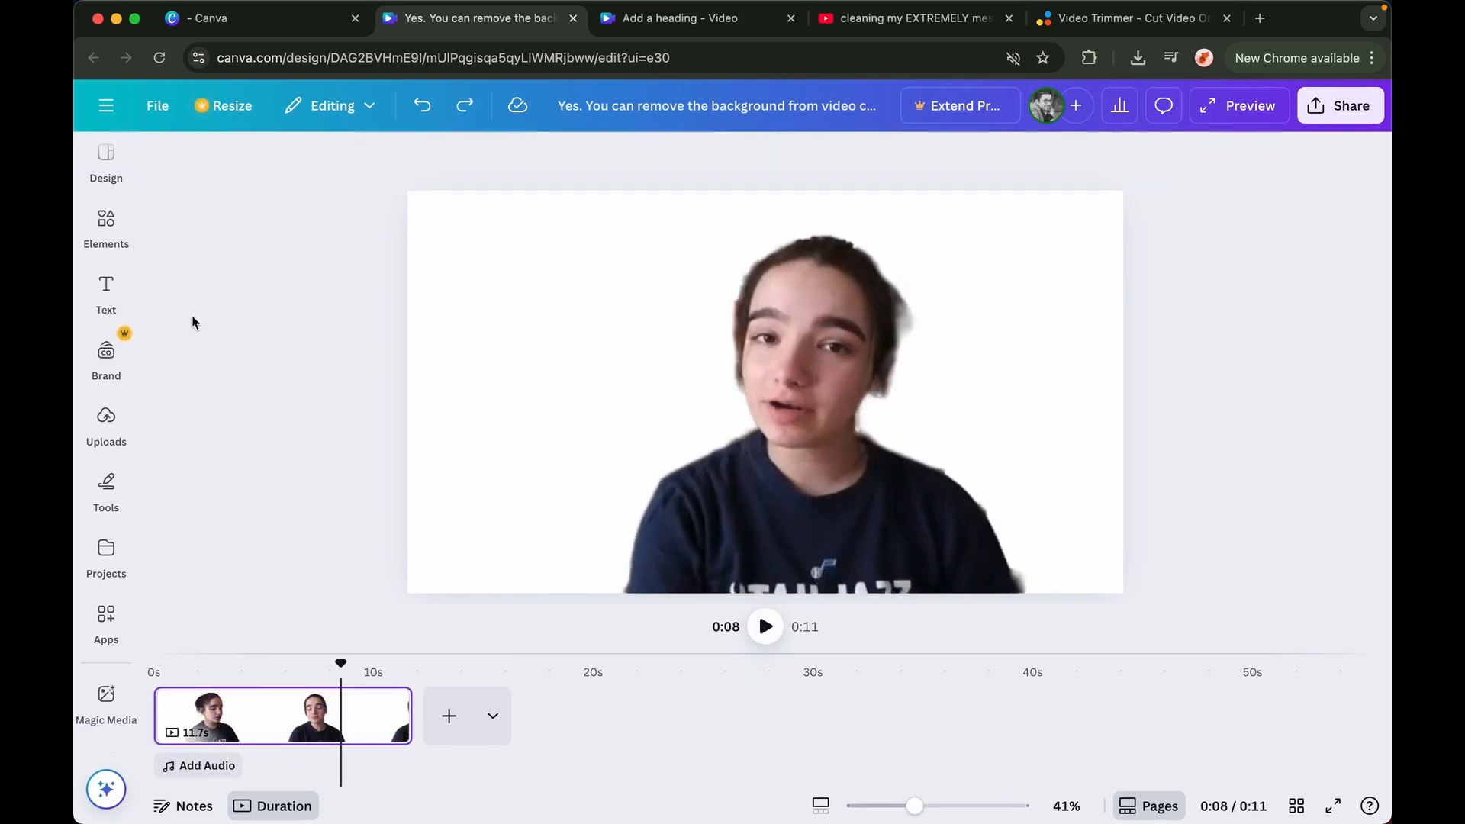
Search the elements for studio background videos and add the 10-second room interior video to the design
{"action": "left_click", "coordinate": [106, 228]}
{"action": "left_click", "coordinate": [241, 165]}
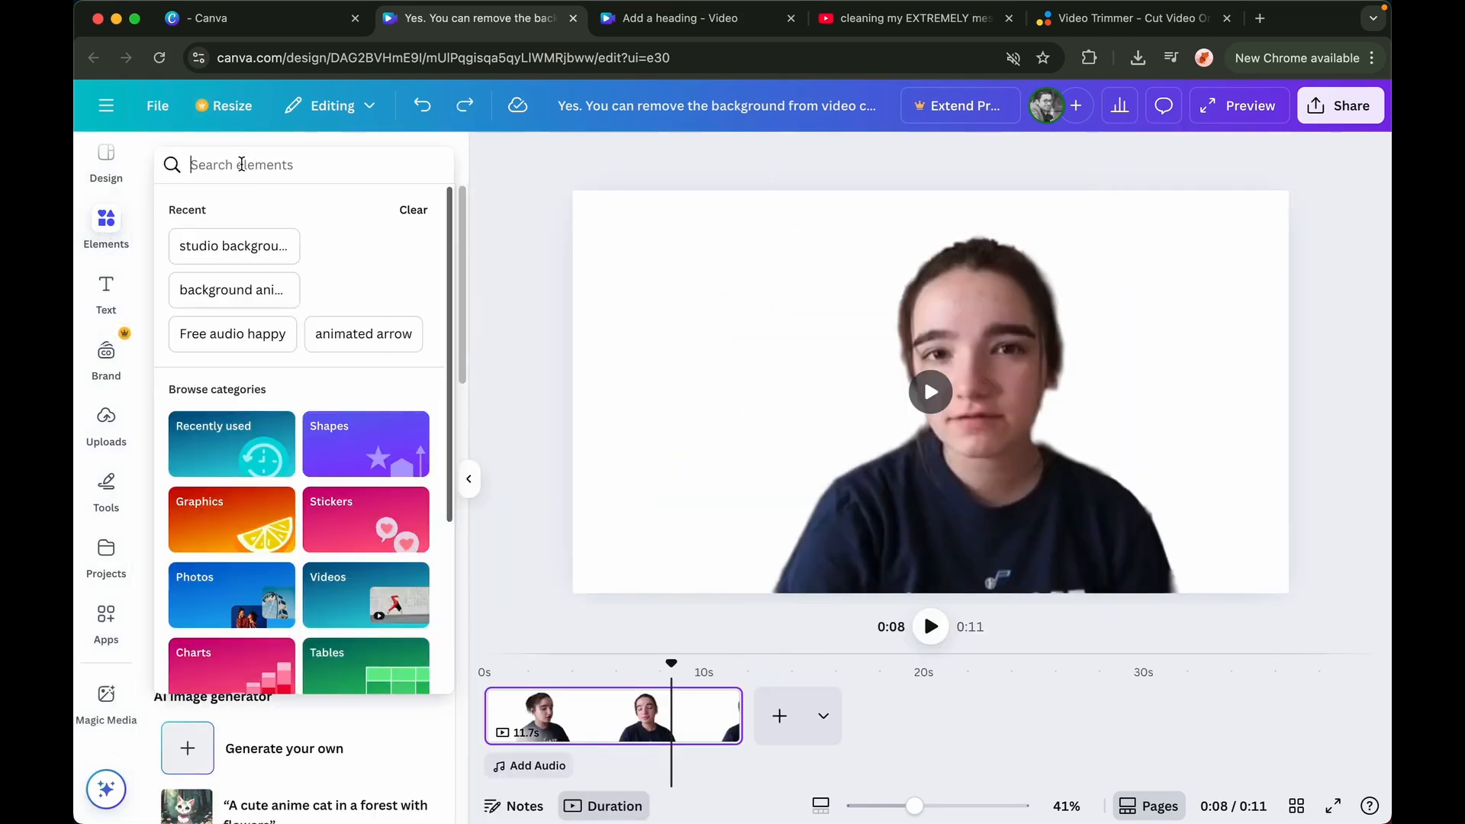
{"action": "left_click", "coordinate": [238, 242]}
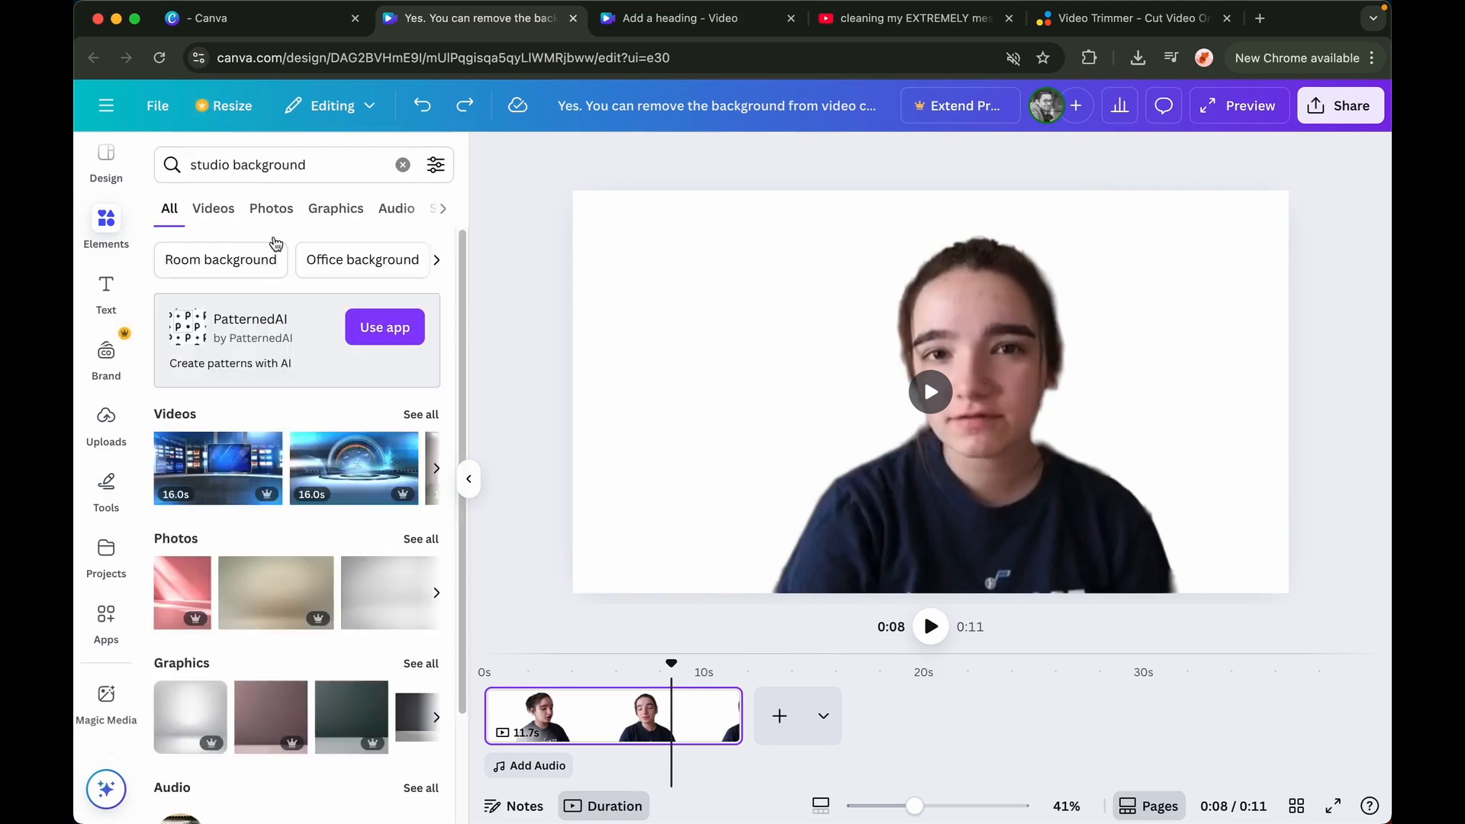
{"action": "left_click", "coordinate": [419, 415]}
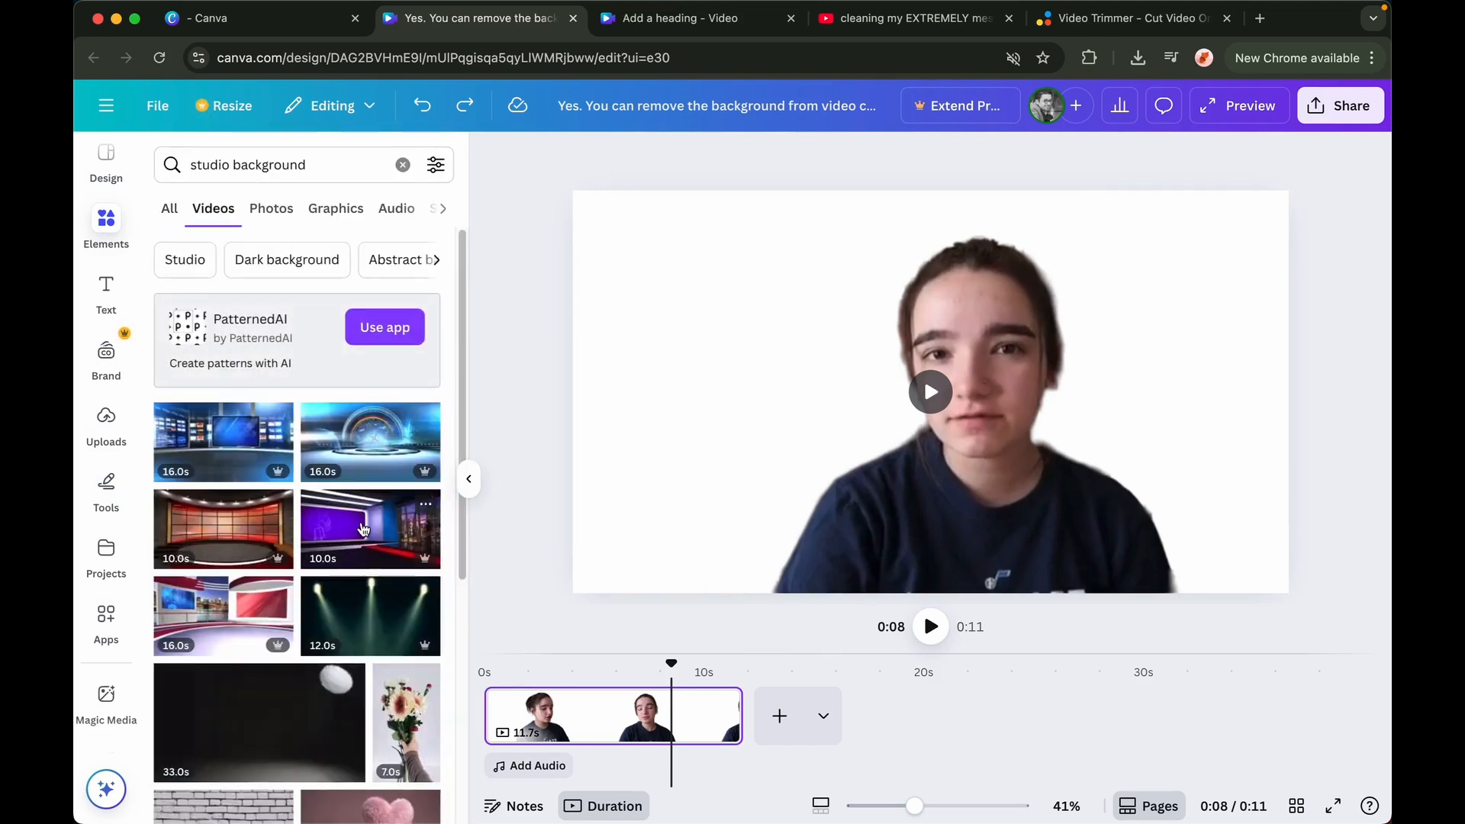
{"action": "scroll", "coordinate": [363, 528], "scroll_direction": "down", "scroll_amount": 10}
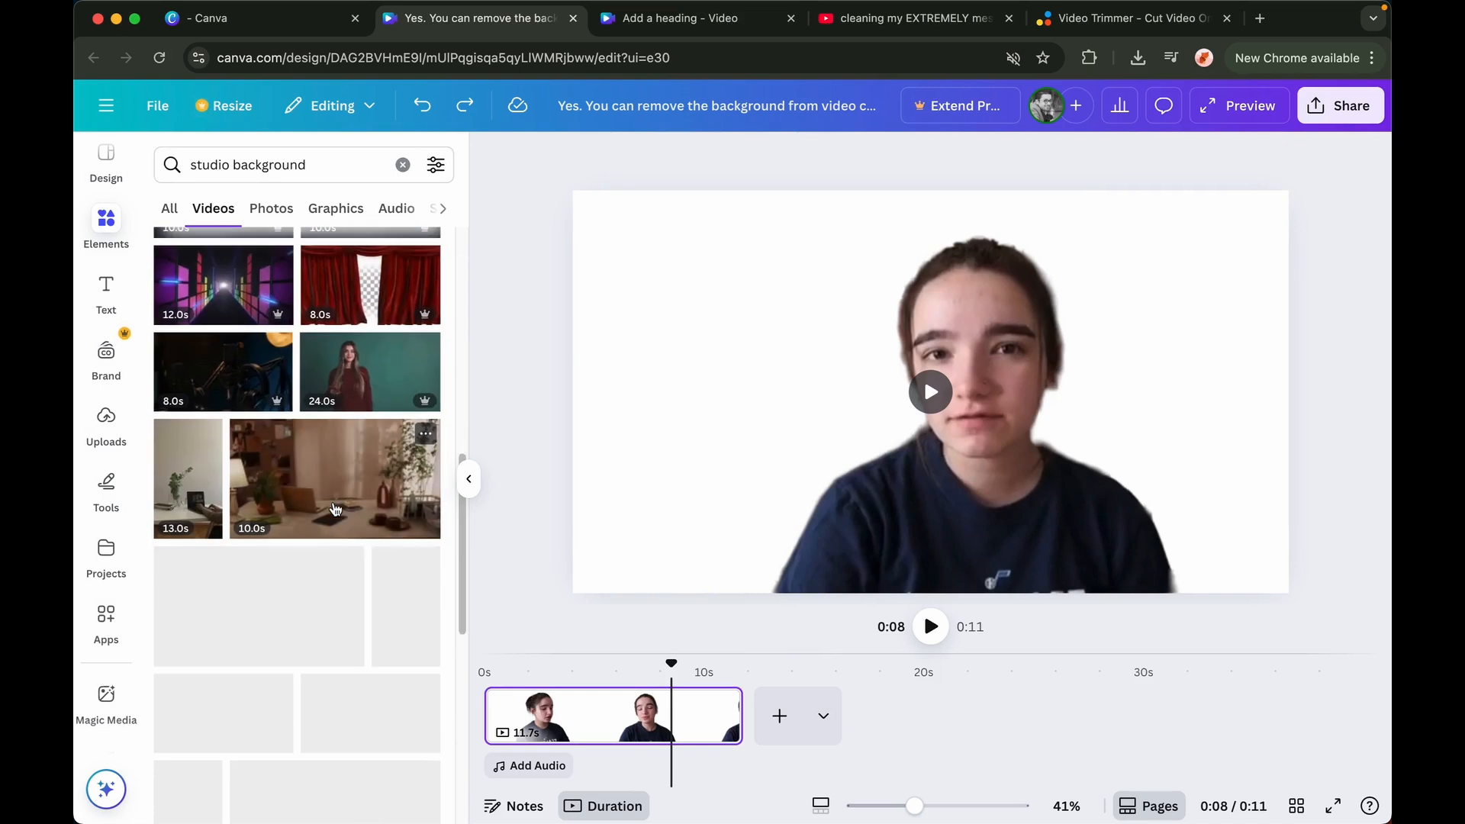
{"action": "left_click", "coordinate": [334, 510]}
Set the room interior video as the background behind the clip and play the preview
{"action": "right_click", "coordinate": [742, 422]}
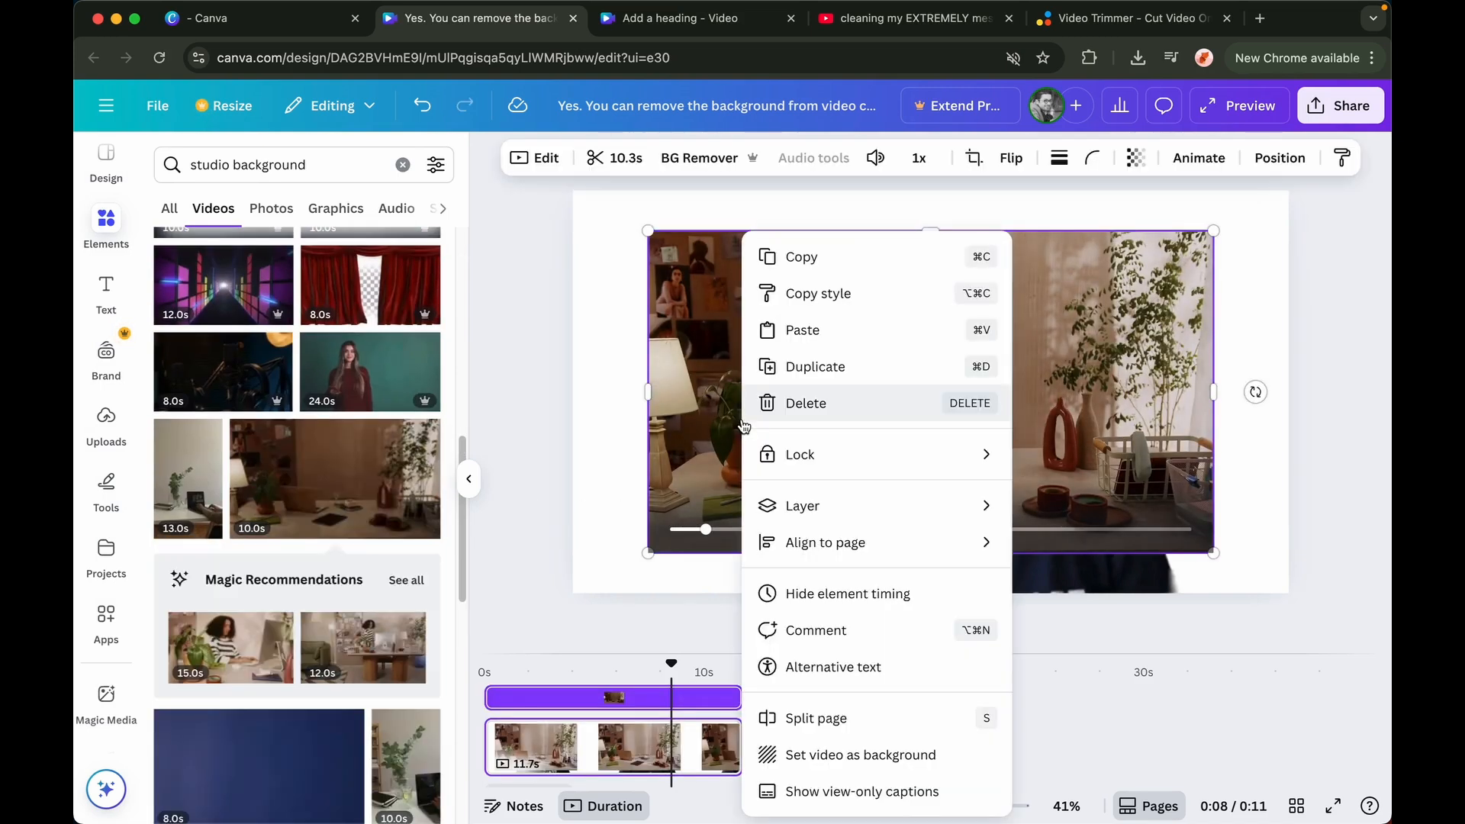
{"action": "left_click", "coordinate": [839, 754]}
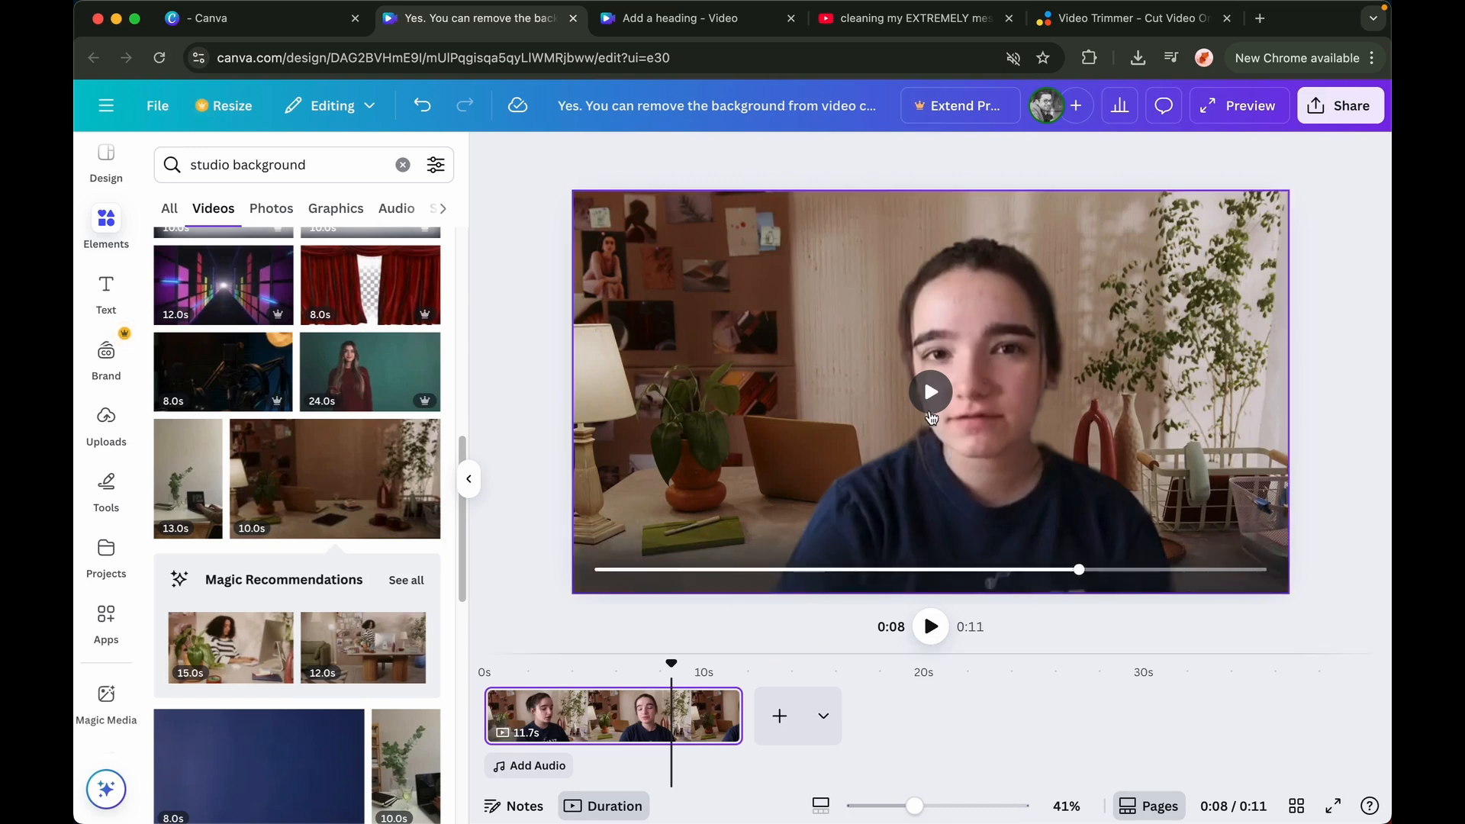
{"action": "left_click", "coordinate": [931, 628]}
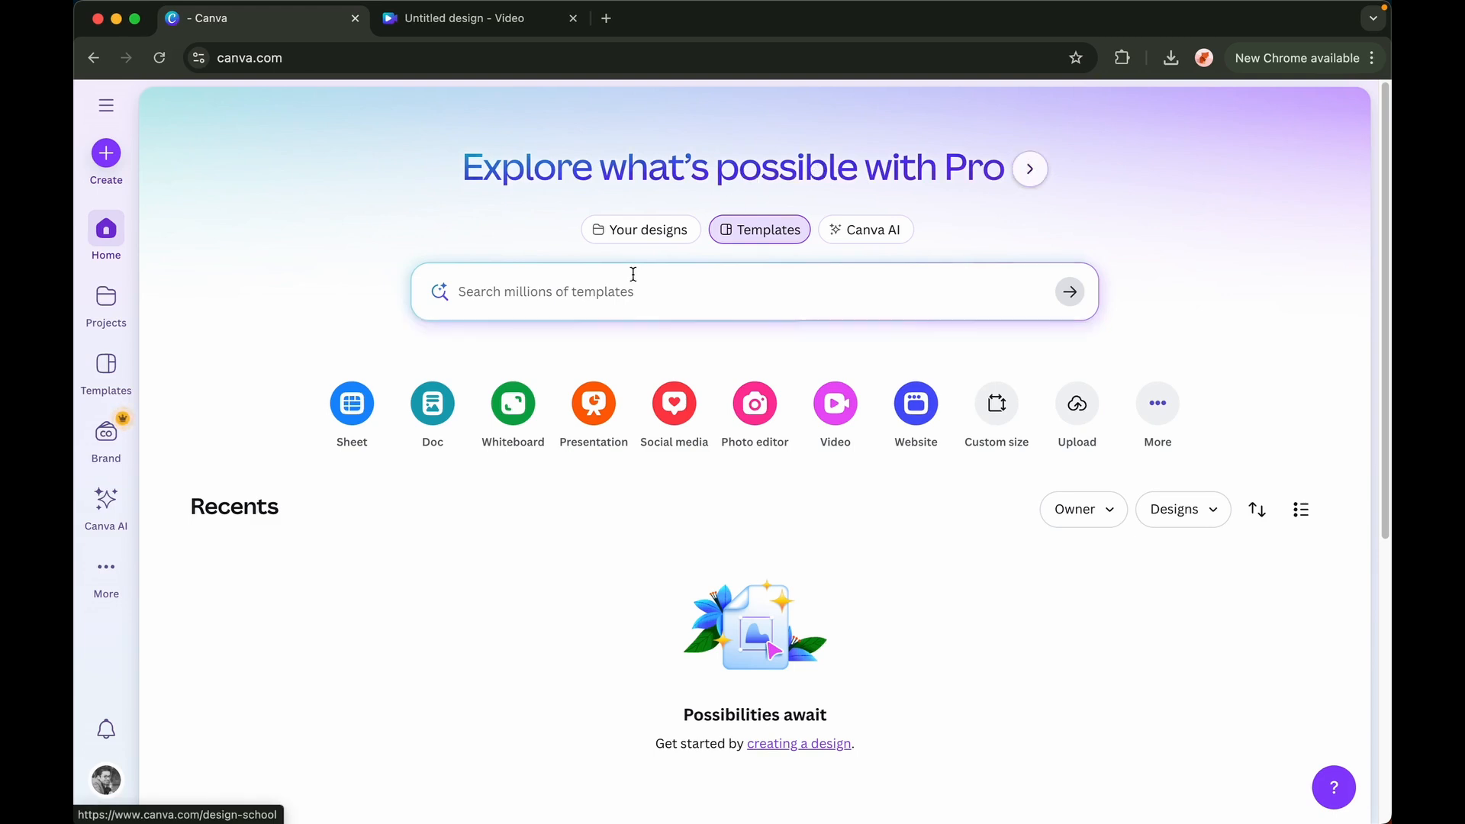
{"action": "left_click", "coordinate": [483, 26]}
{"action": "left_click", "coordinate": [549, 171]}
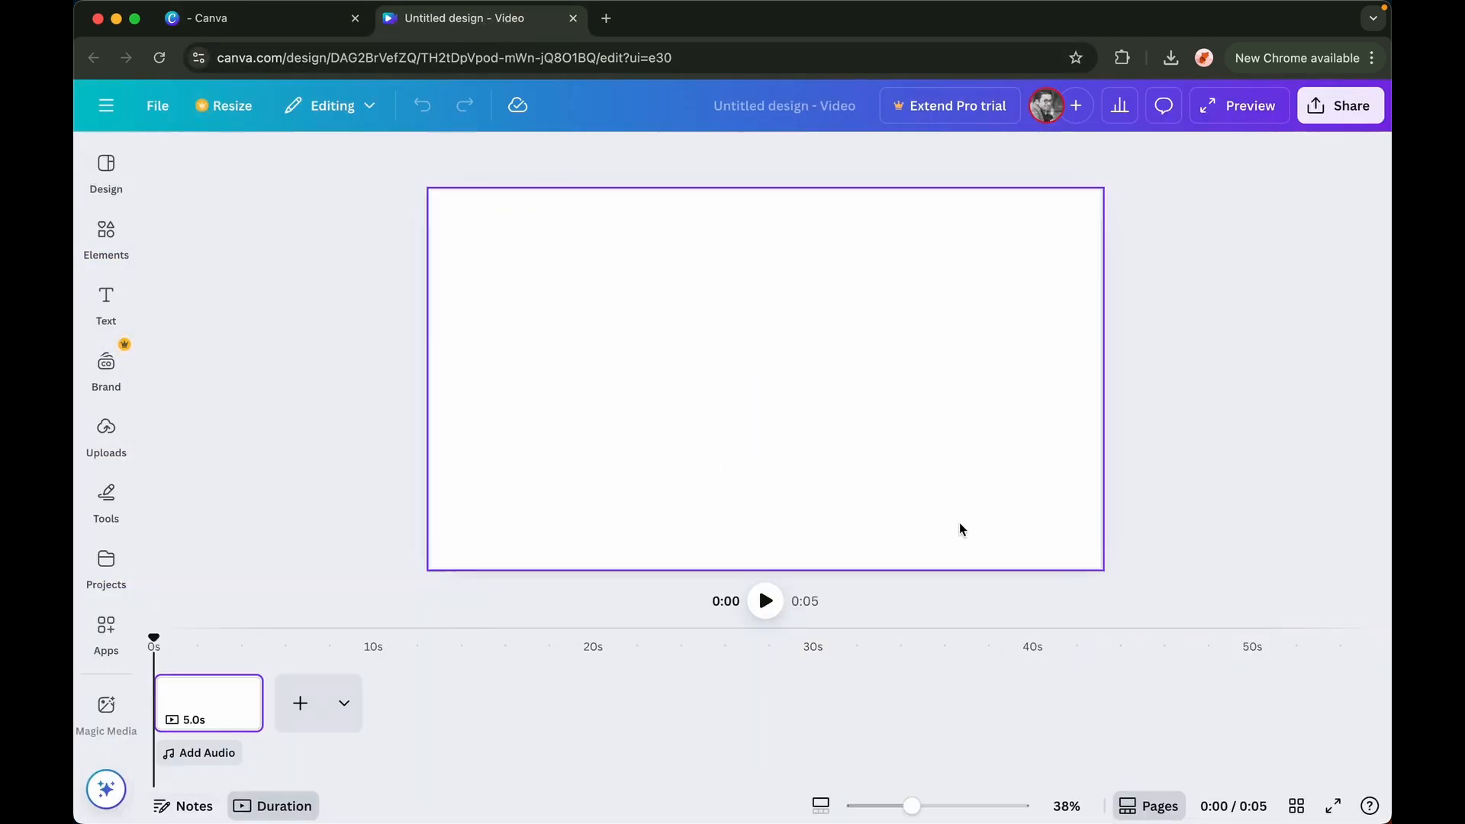
{"action": "left_click", "coordinate": [246, 25]}
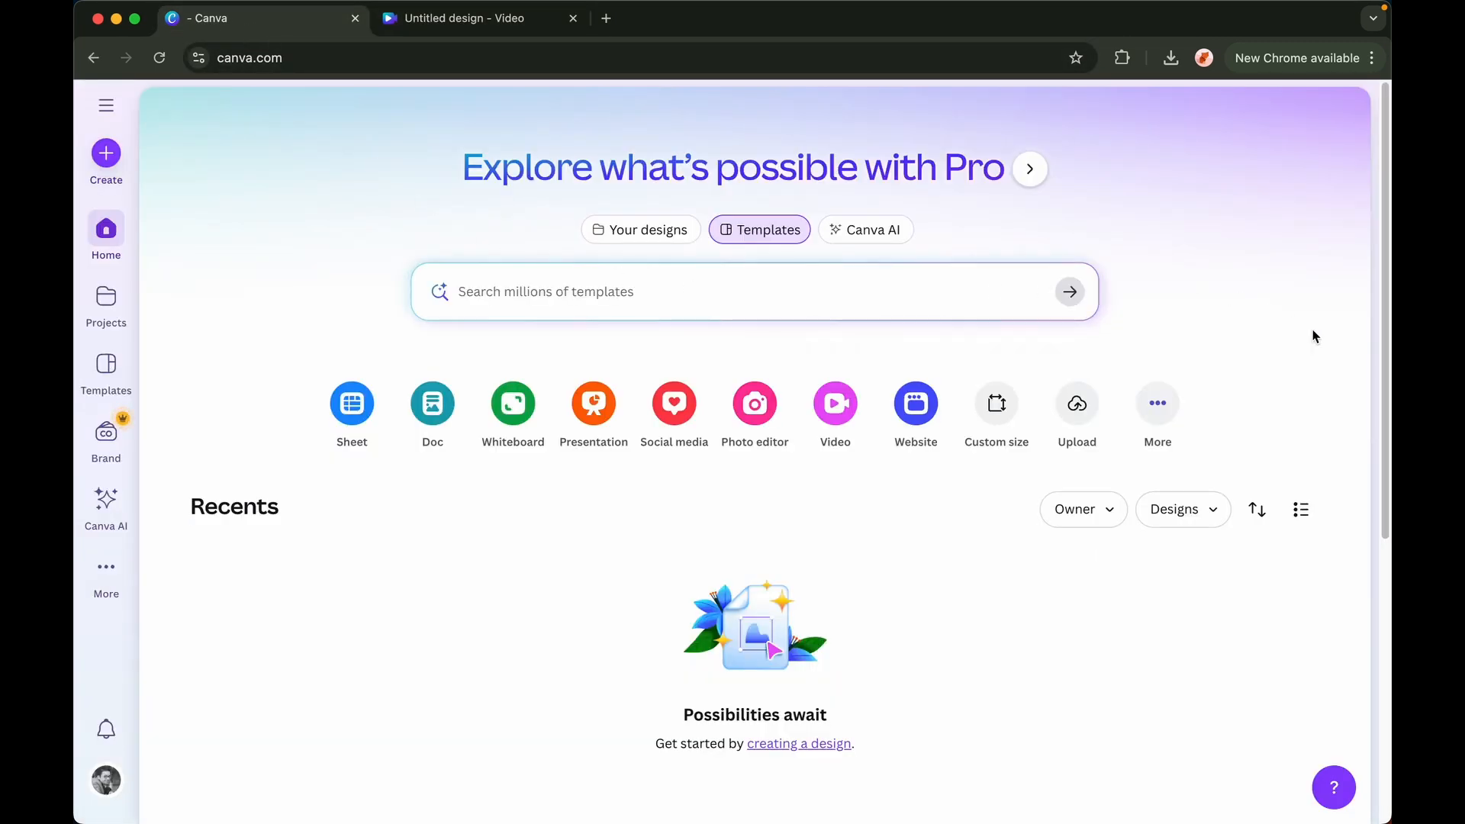